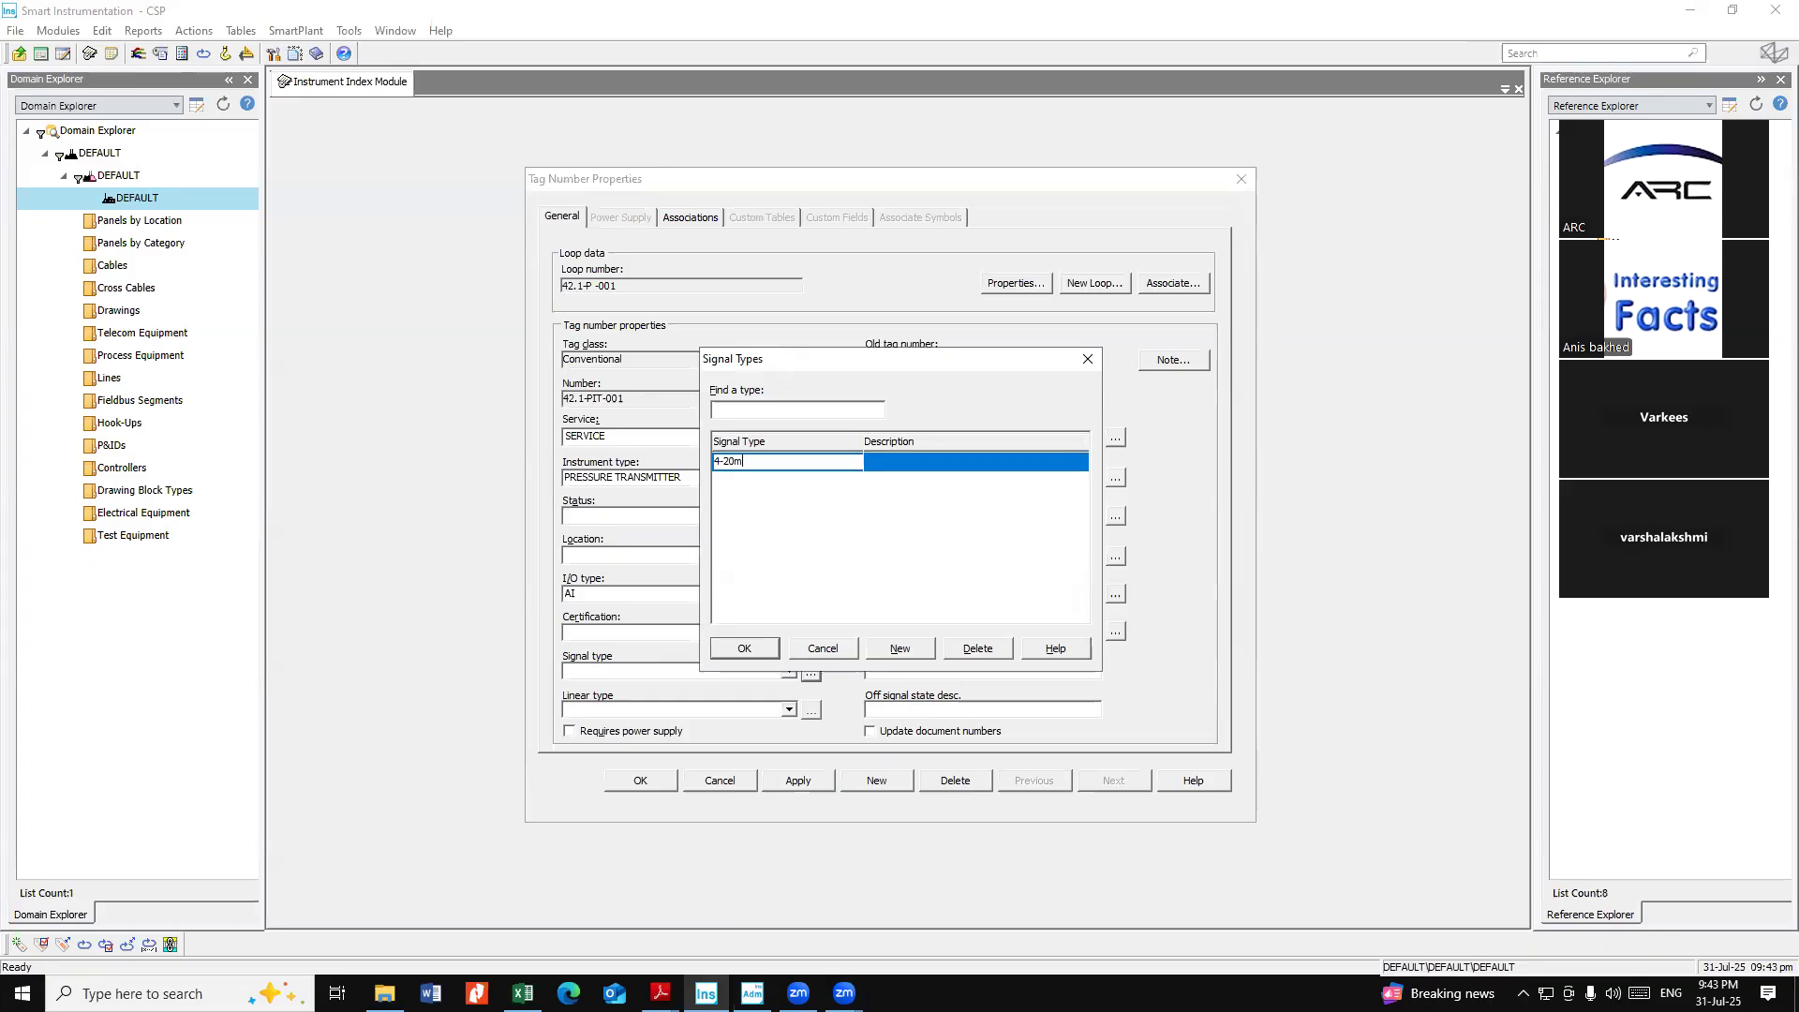
Assign signal type 4-20mA and P&ID E160-AAAAA-001 to tag 42.1-PIT-001
left_click(766, 647)
left_click(947, 517)
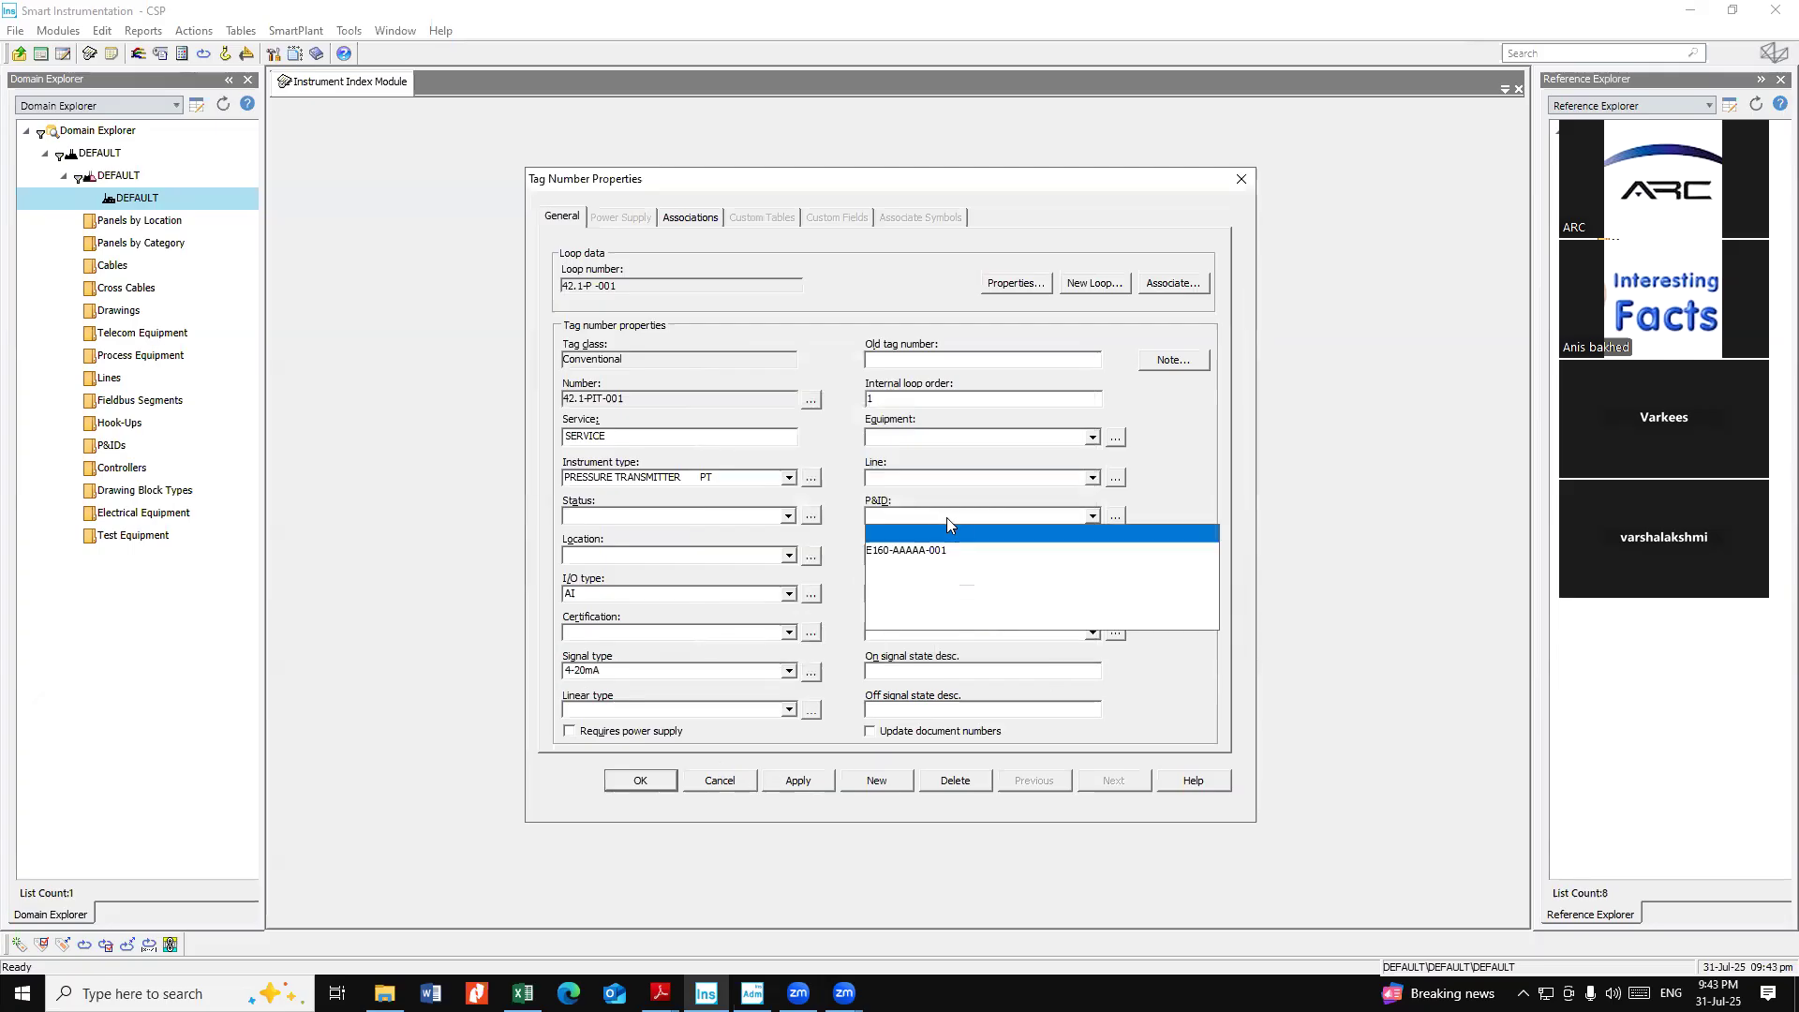
left_click(944, 557)
left_click(961, 480)
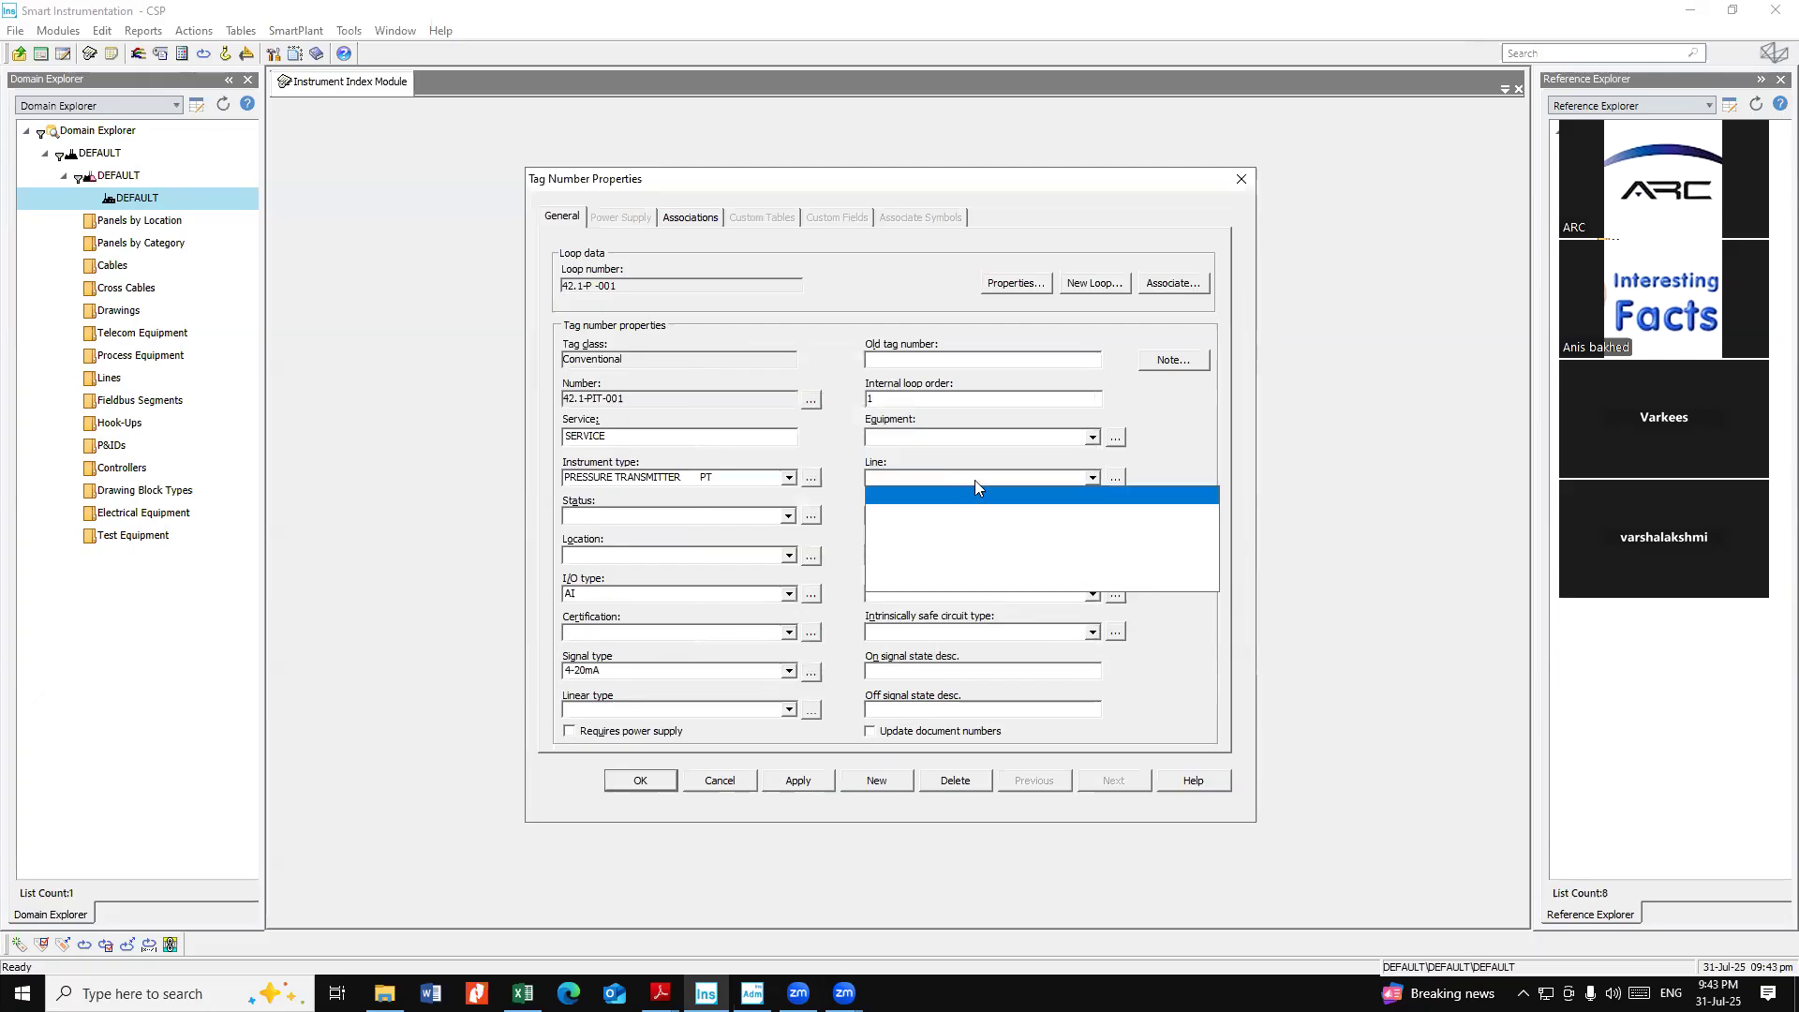
left_click(974, 480)
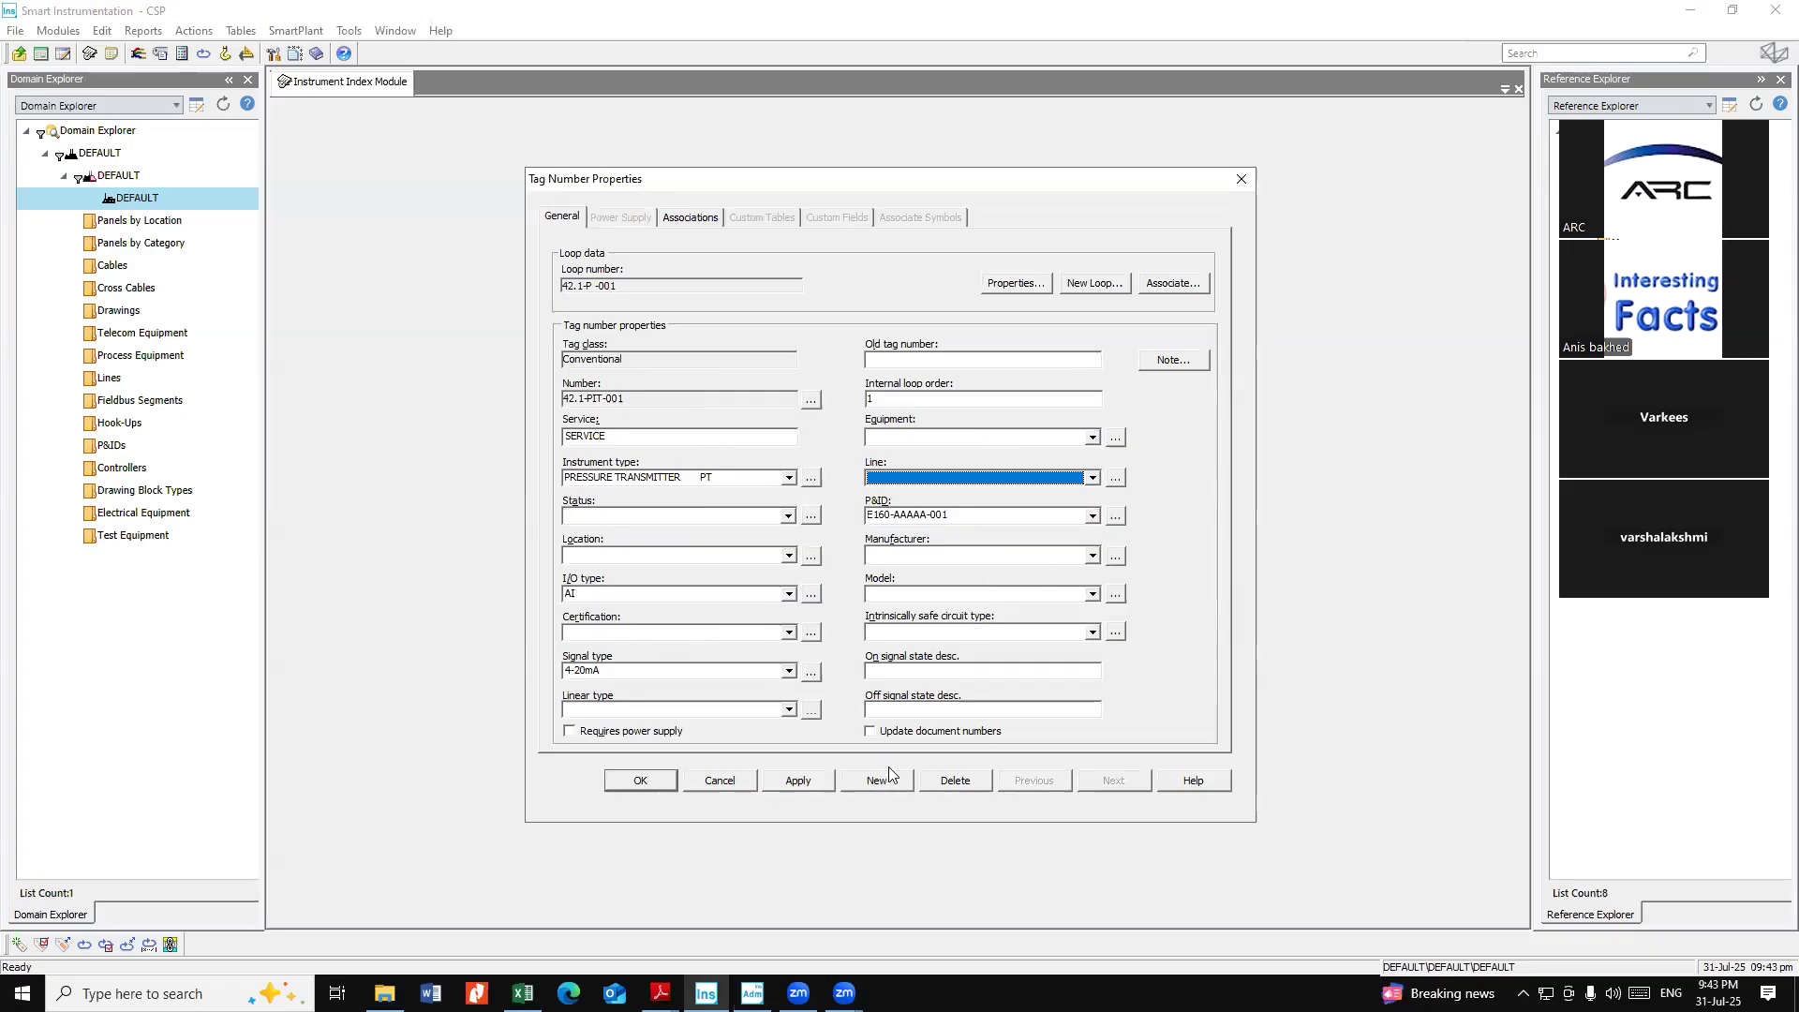
Save the tag changes and add a new instrument status named NEW to the status list
left_click(665, 516)
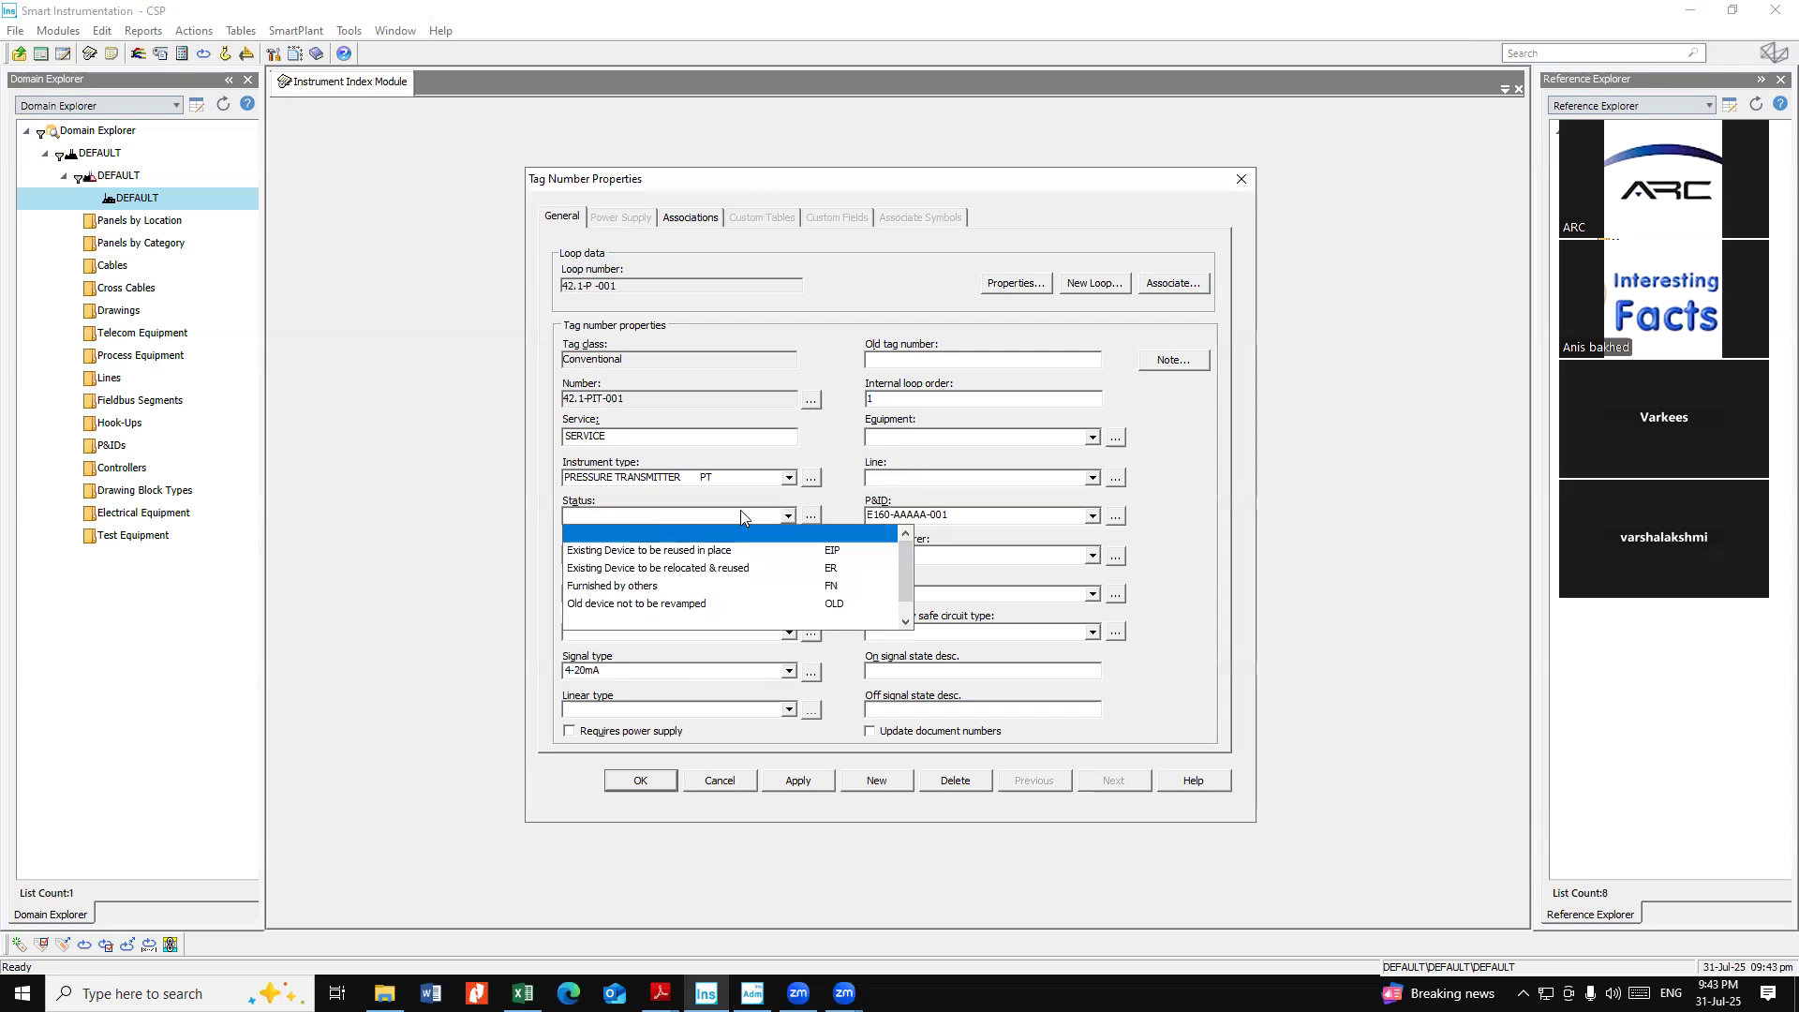
left_click(741, 516)
left_click(740, 516)
scroll(736, 562, "down", 1)
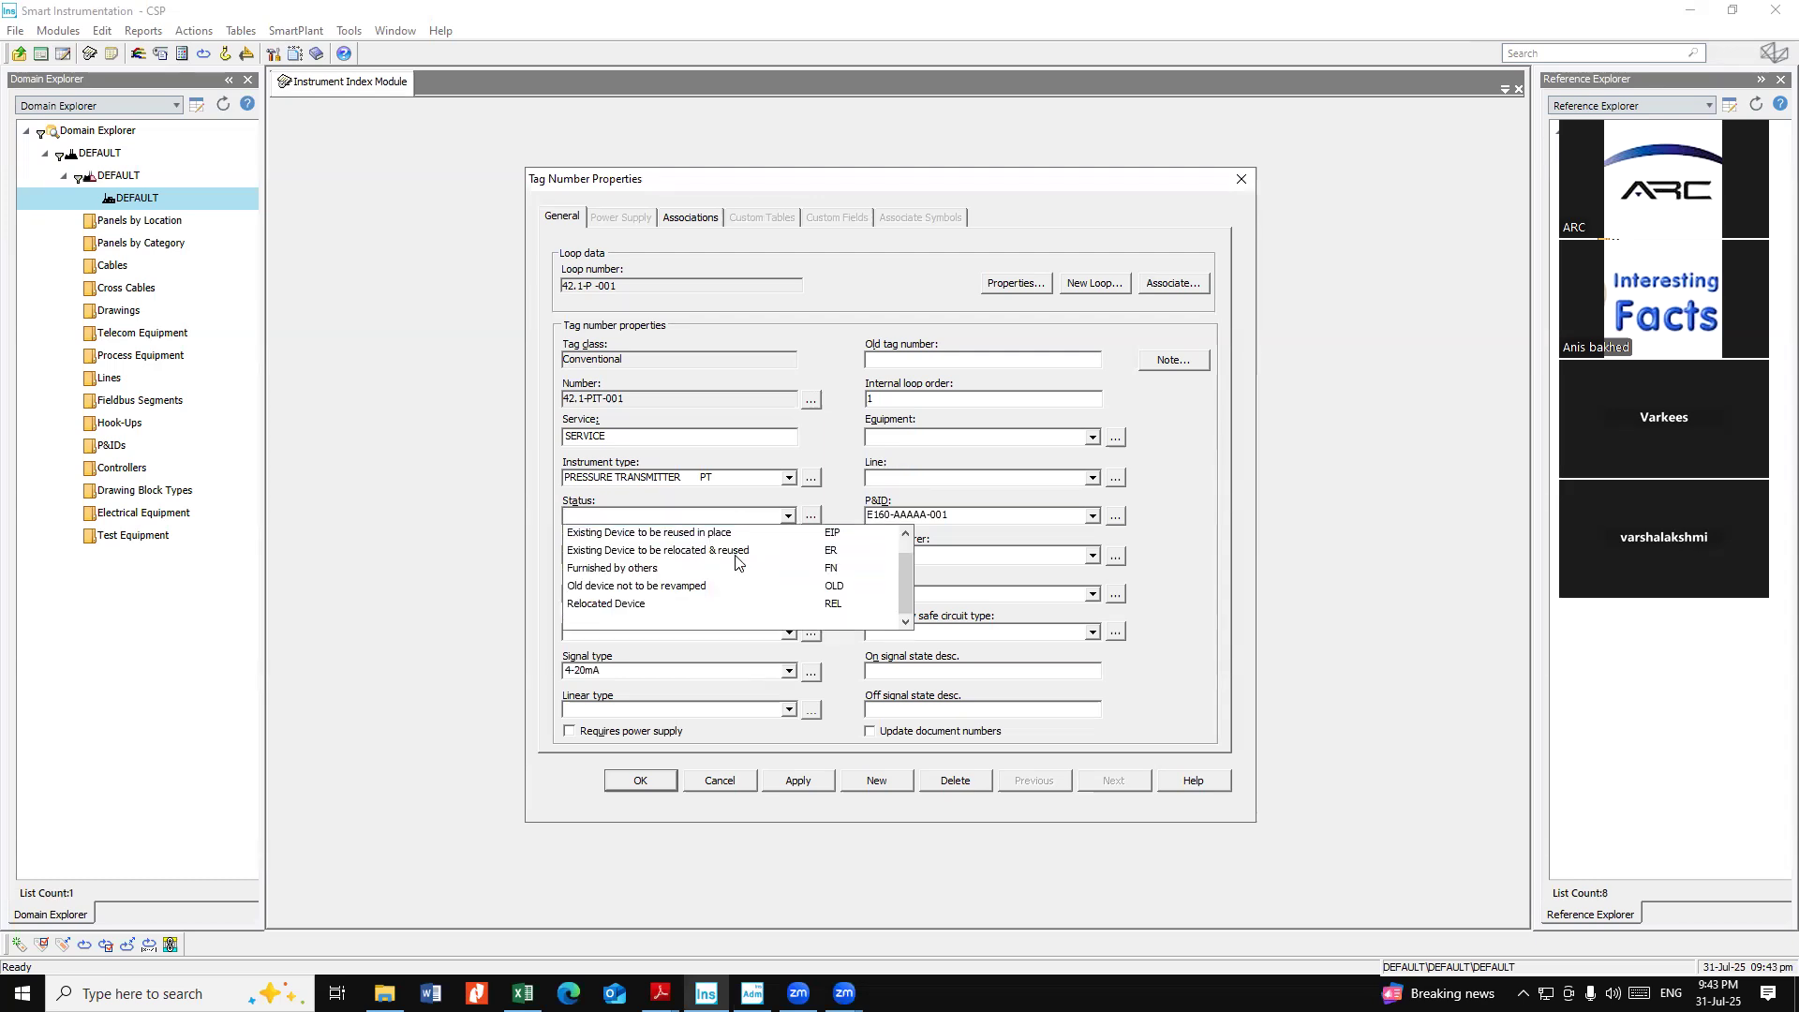
left_click(812, 515)
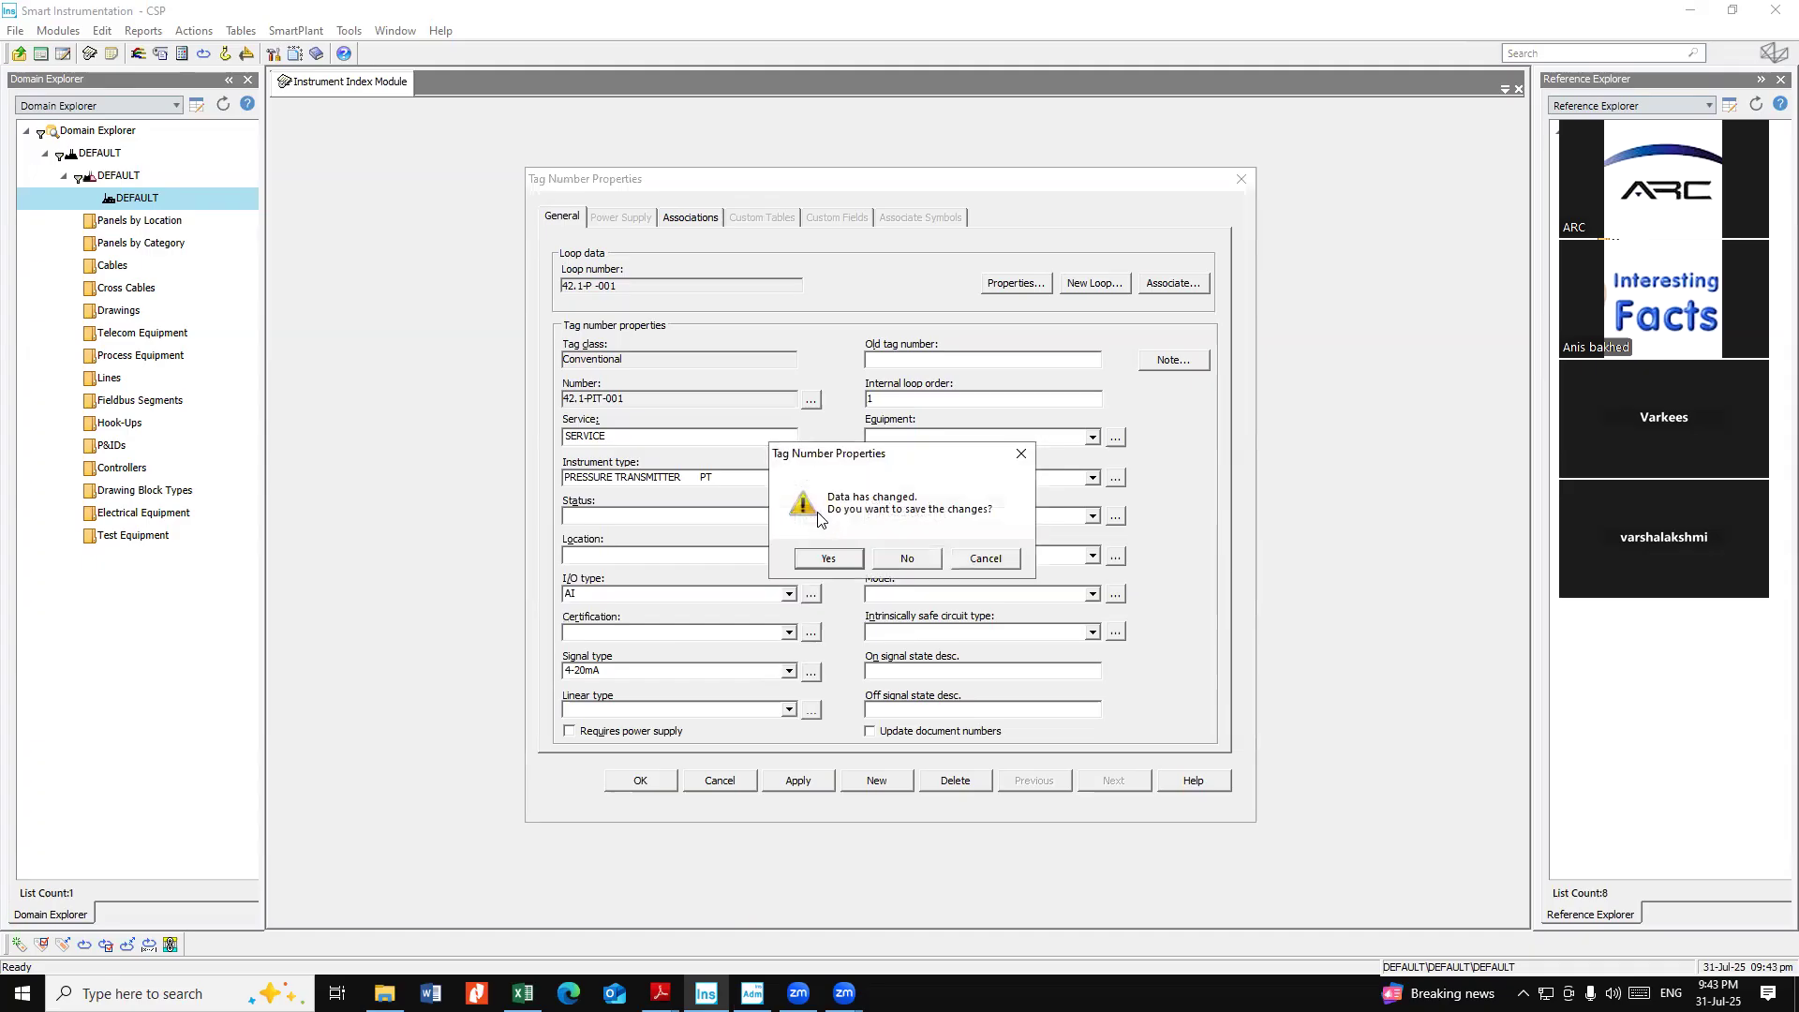
left_click(839, 558)
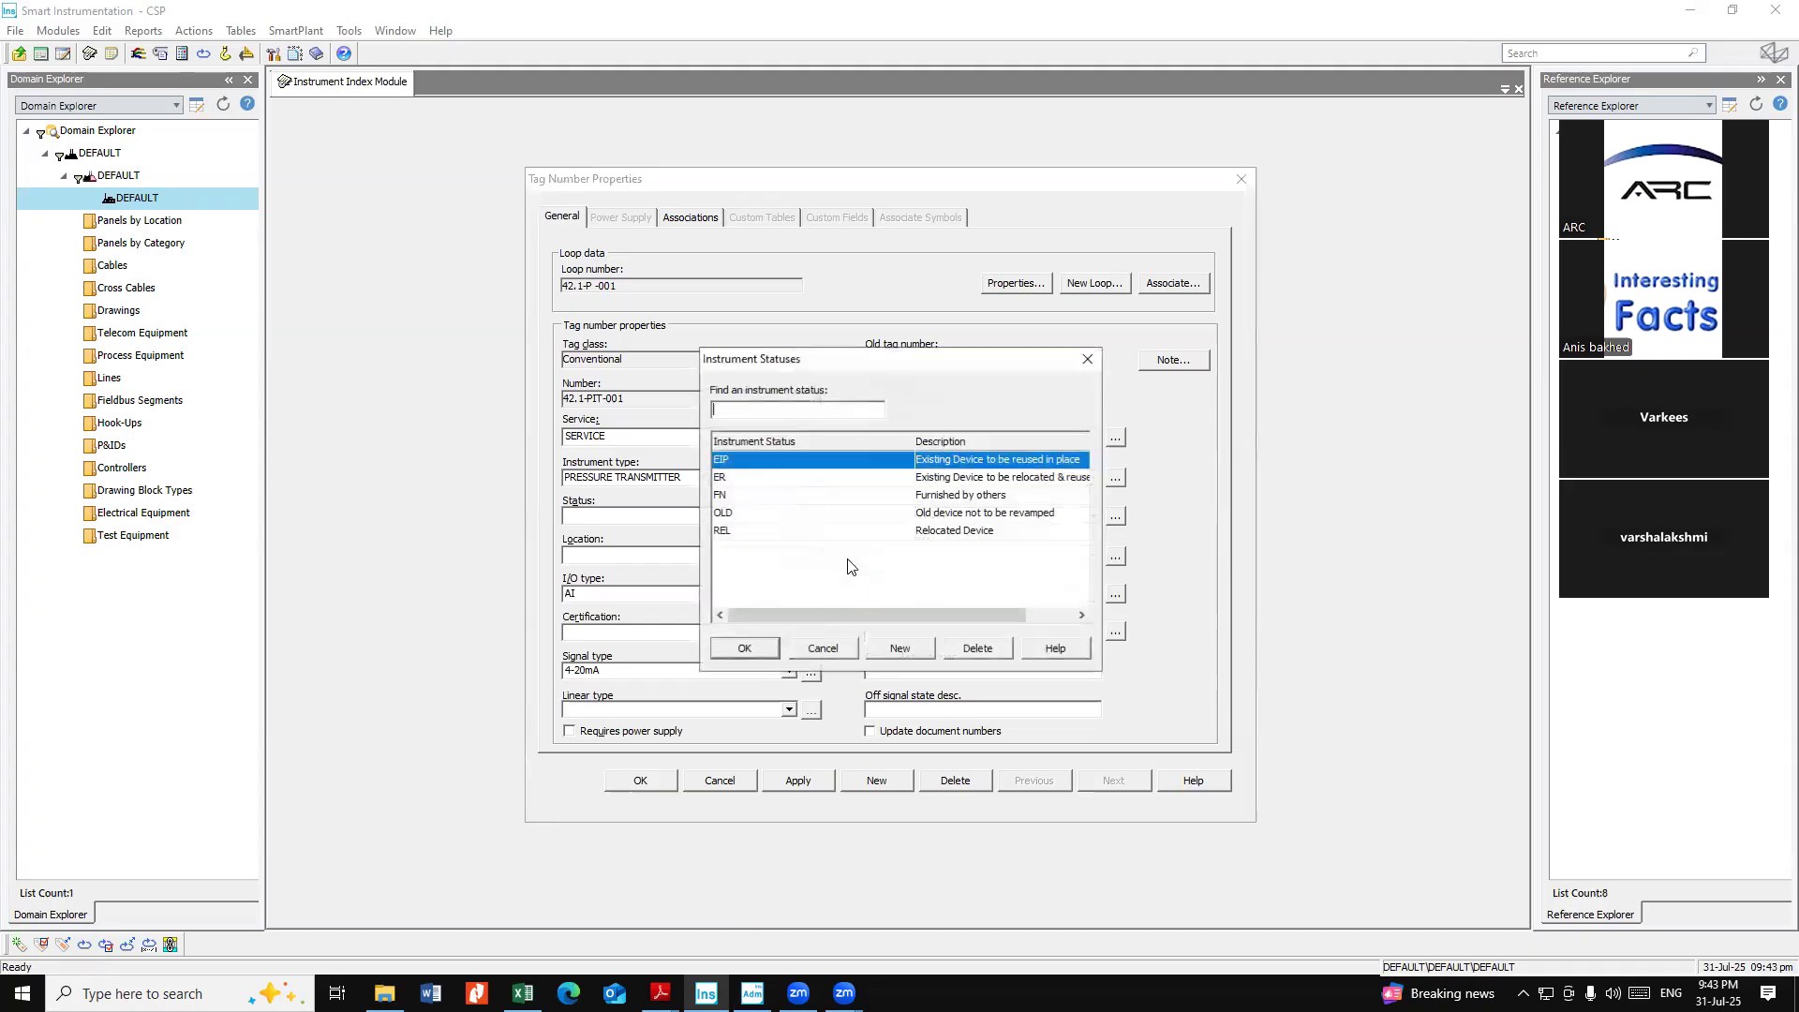
left_click(896, 648)
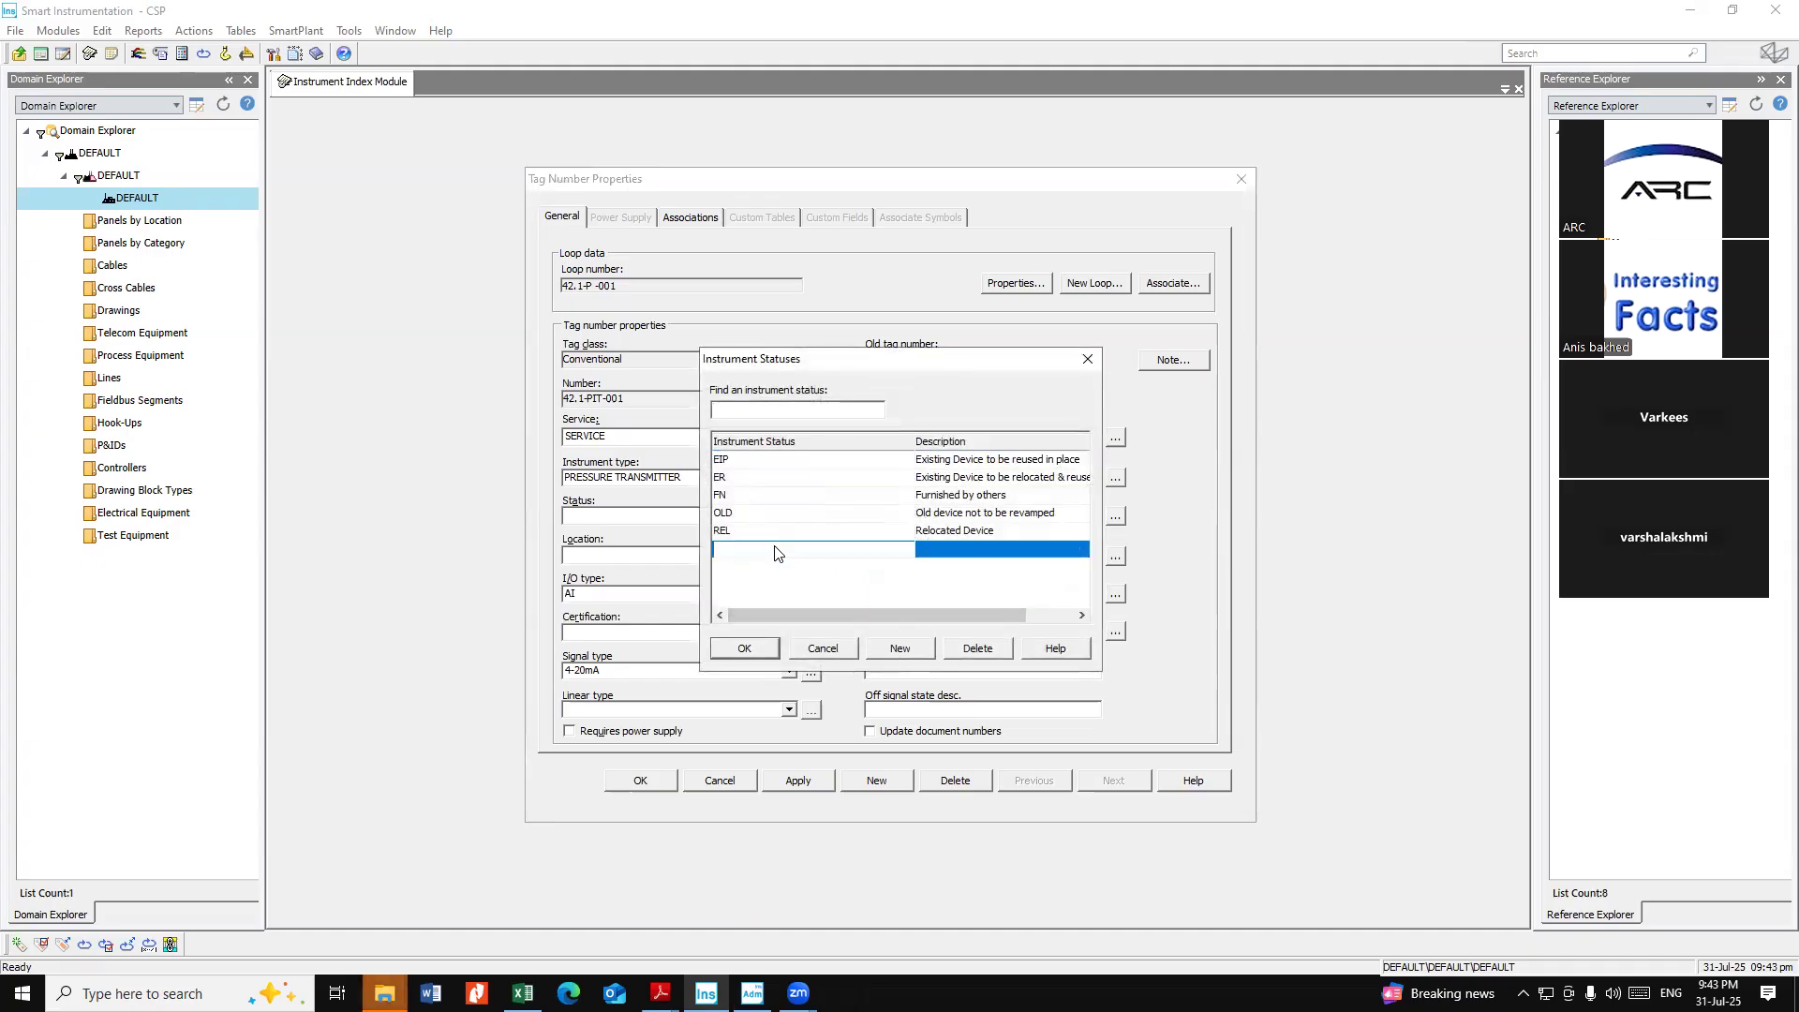
type("NEW")
left_click(757, 645)
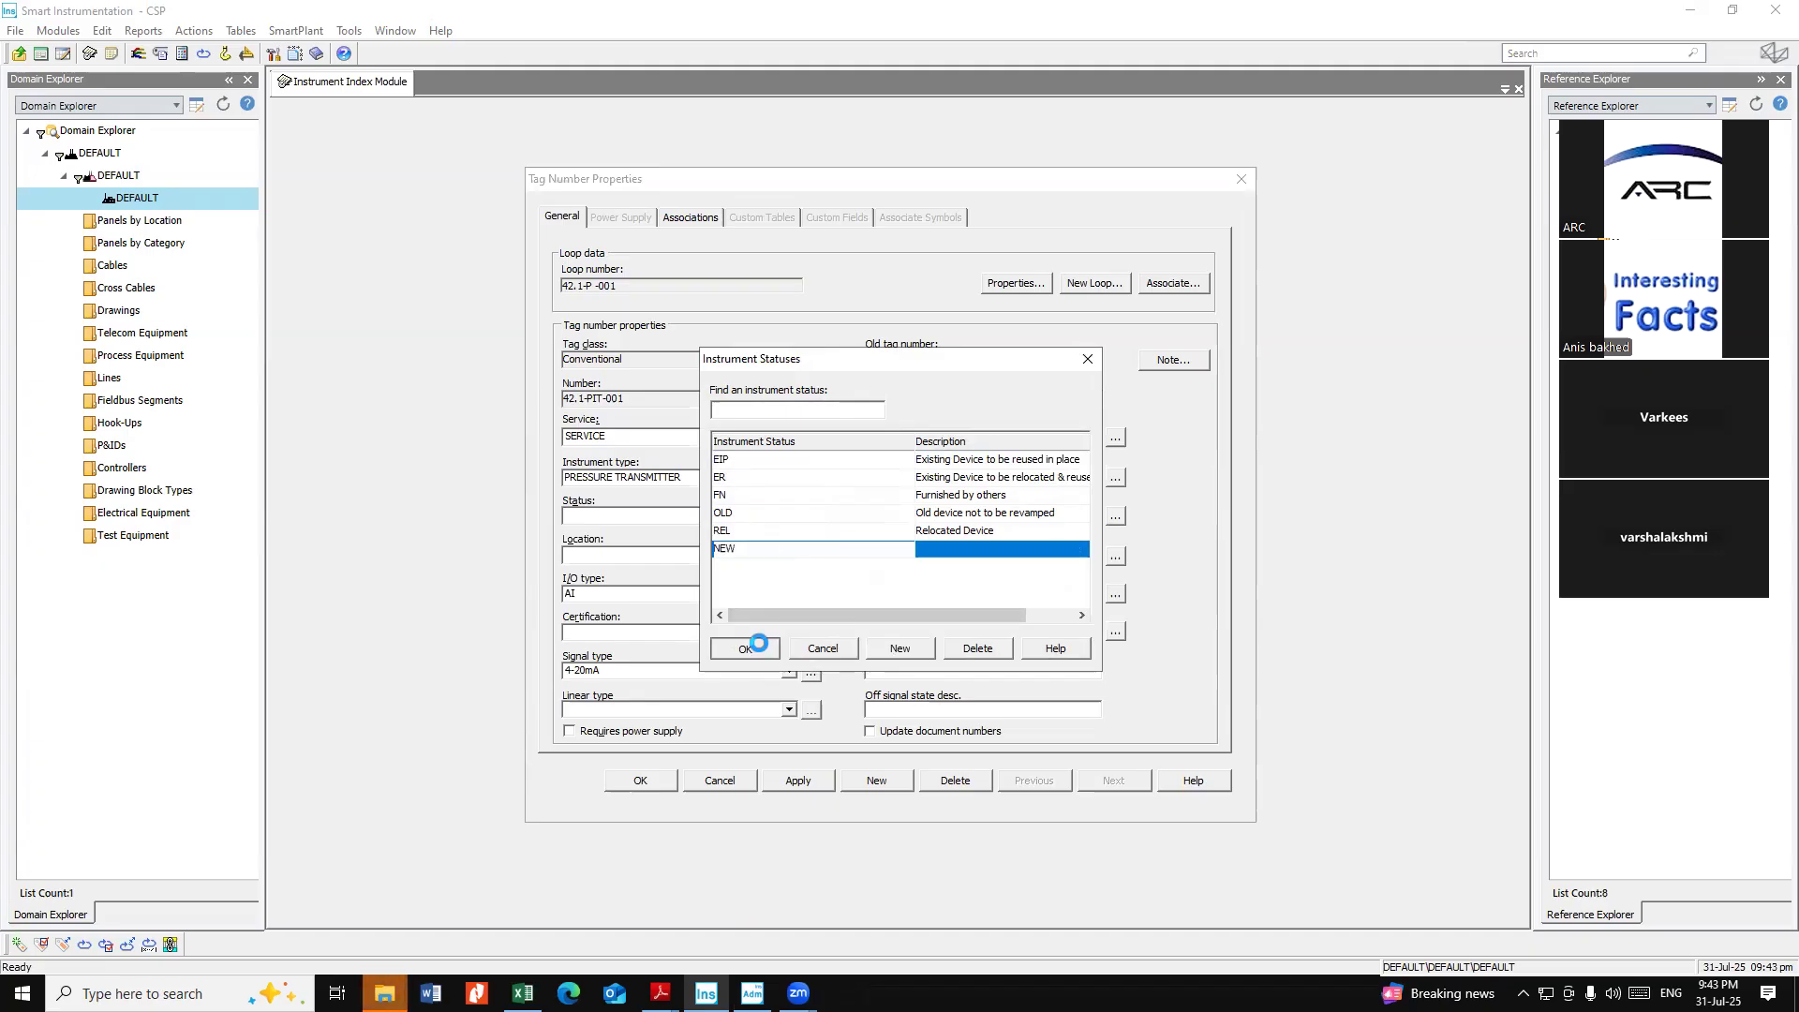
Set the tag's status to NEW, apply the change and close the tag properties
left_click(687, 516)
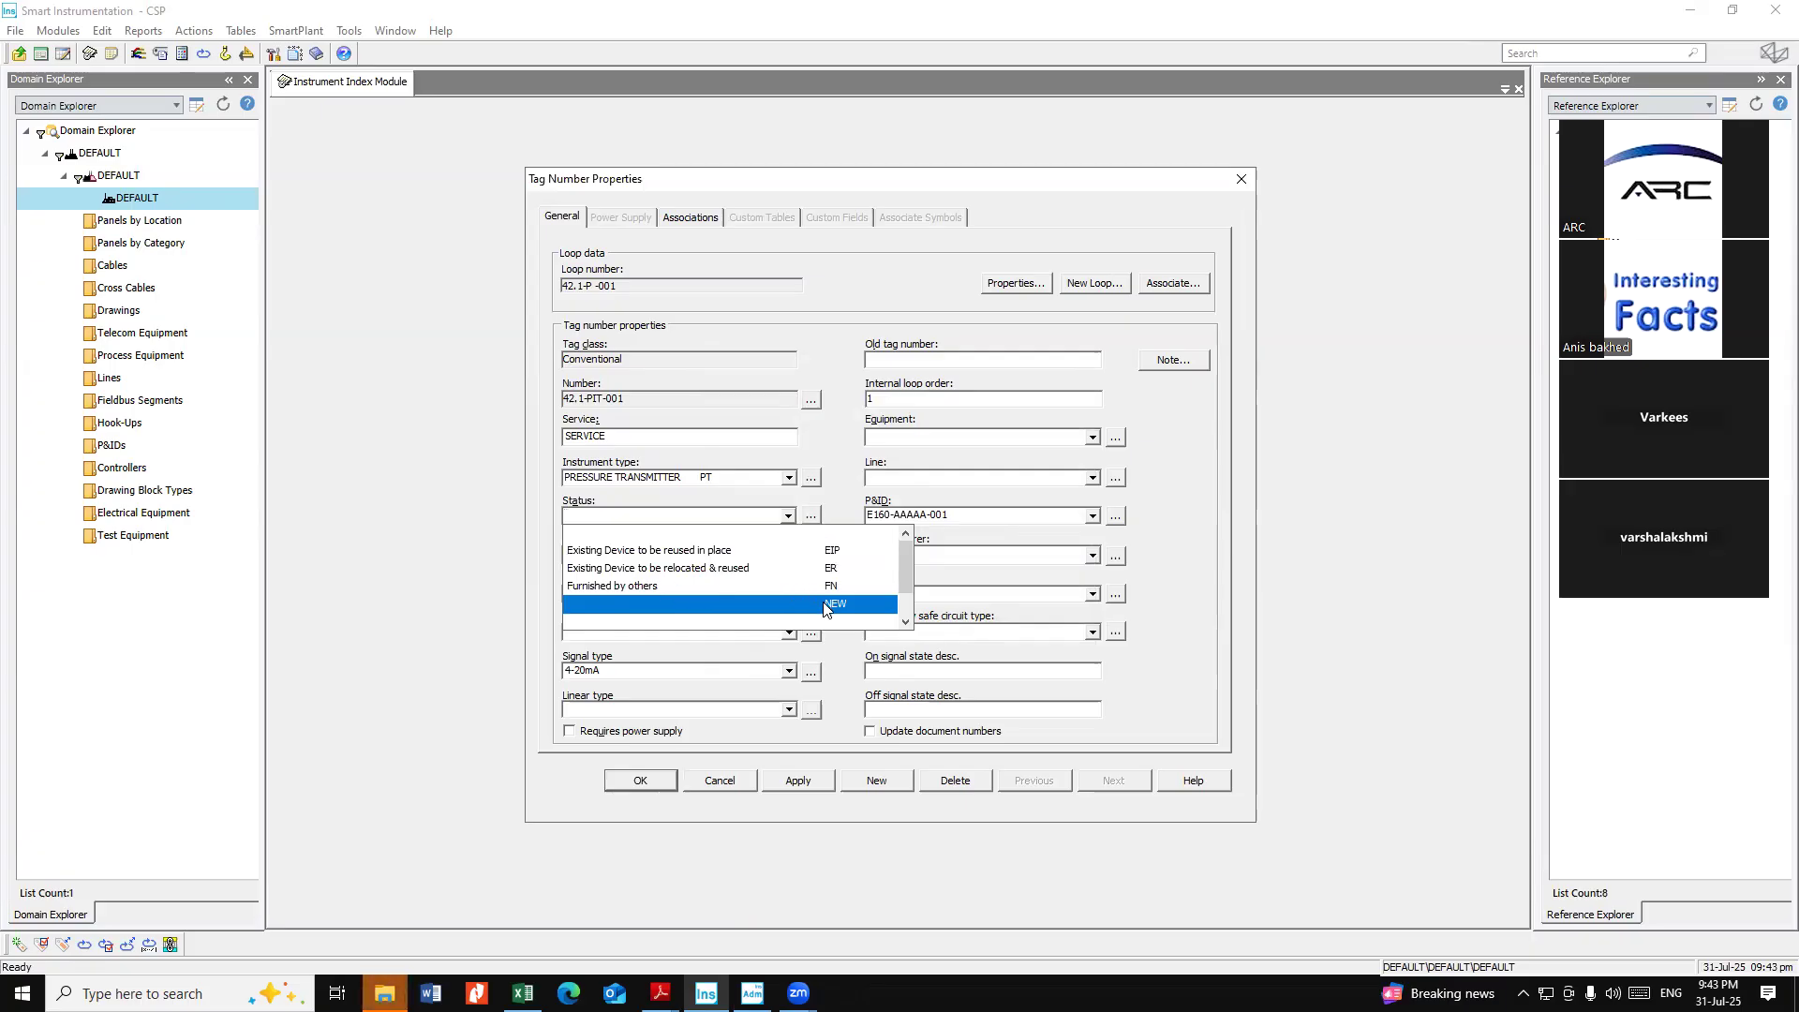
left_click(796, 603)
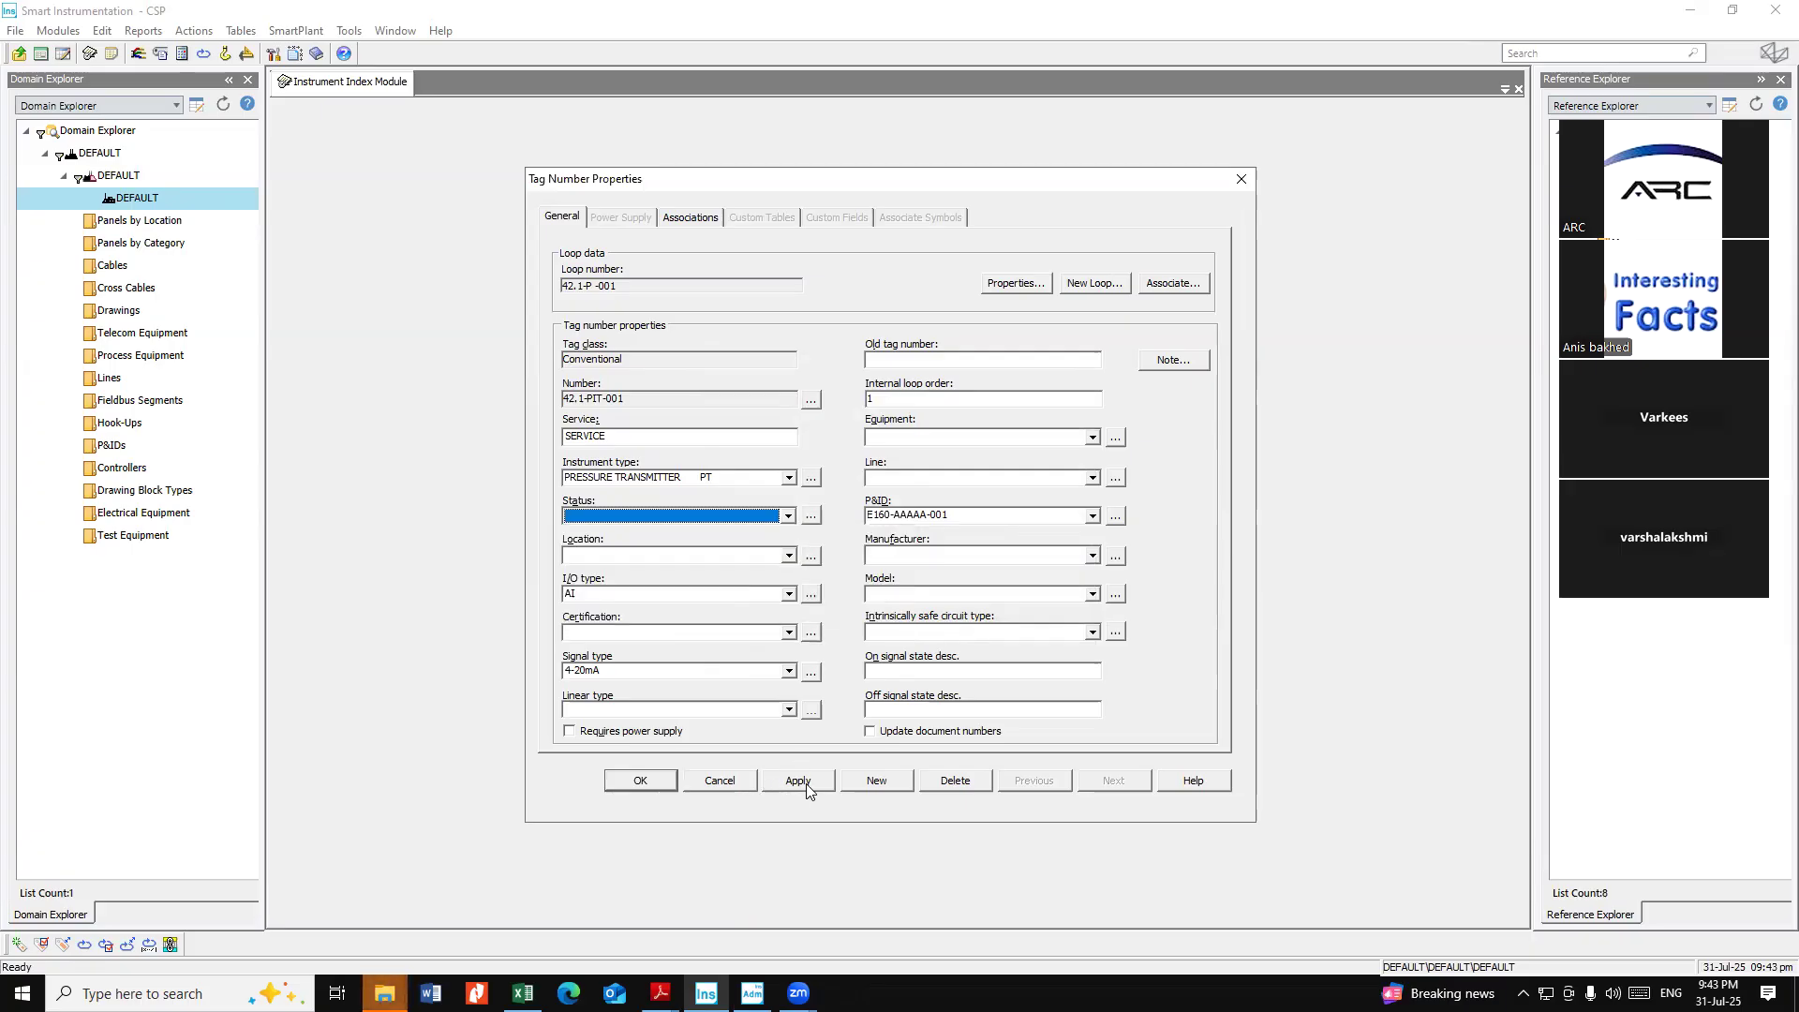
left_click(807, 790)
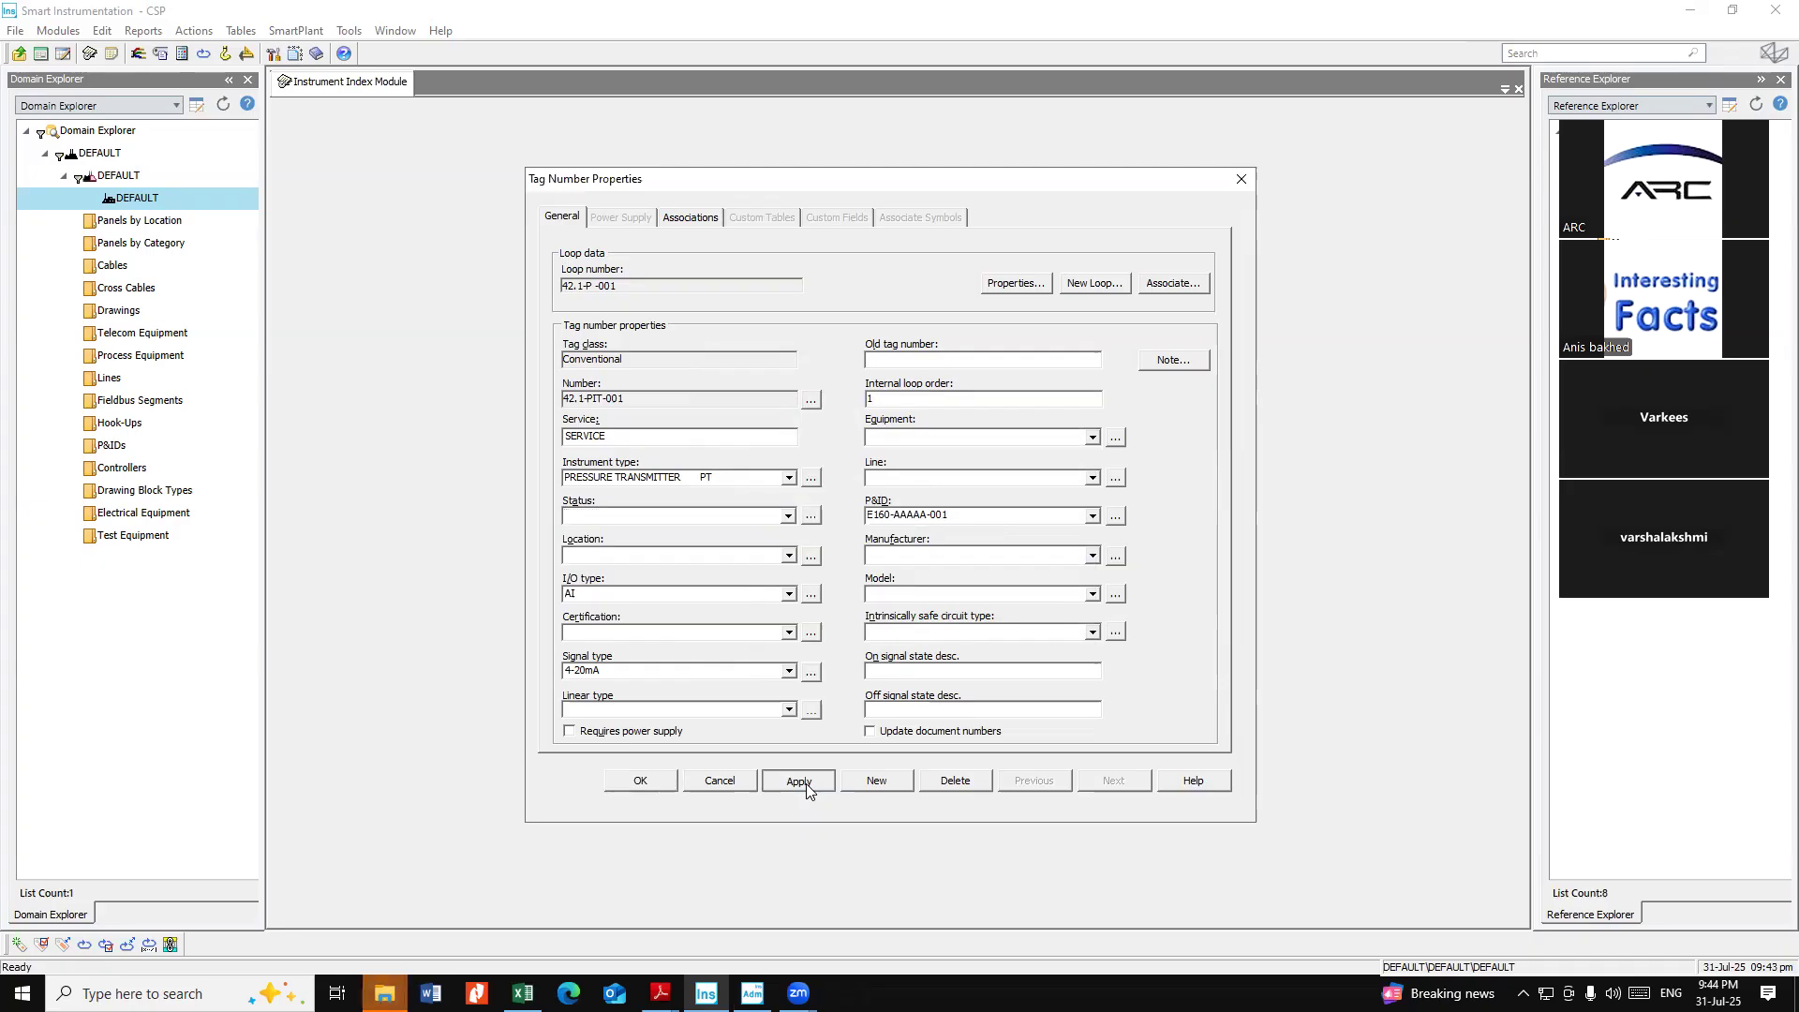
left_click(660, 781)
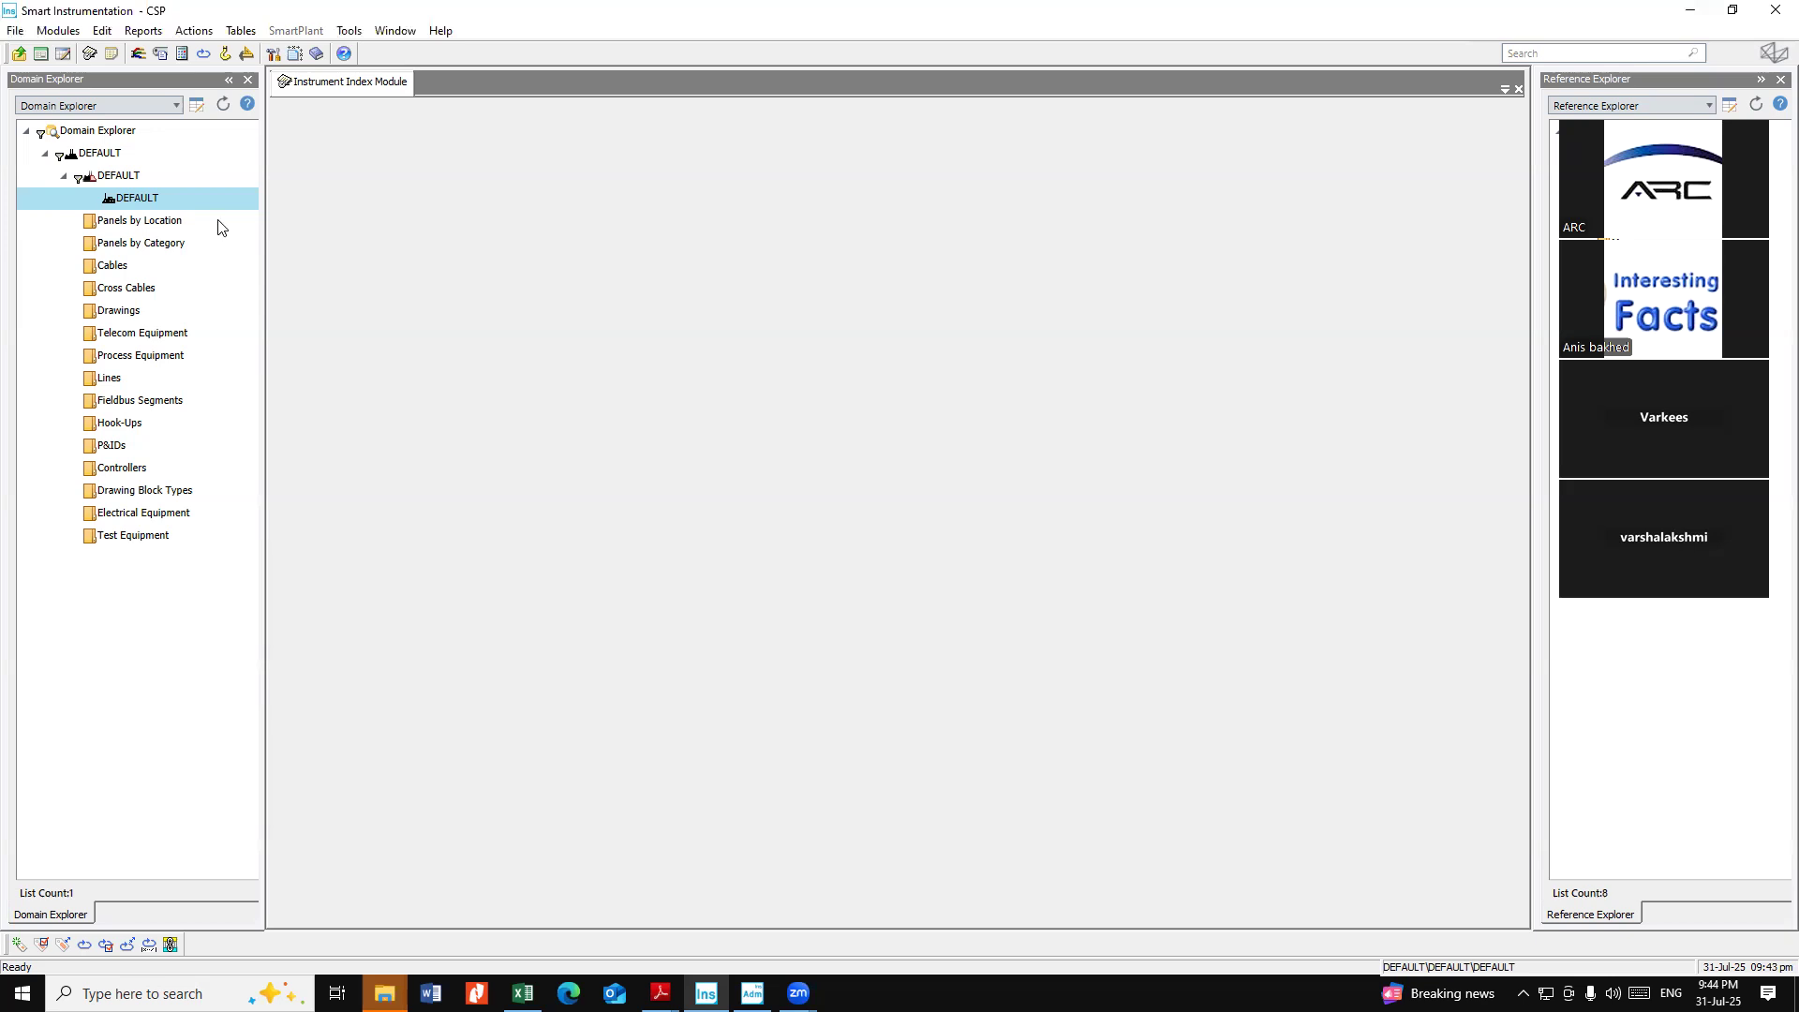
Expand the DEFAULT unit and its Instruments folder in the domain tree
double_click(138, 199)
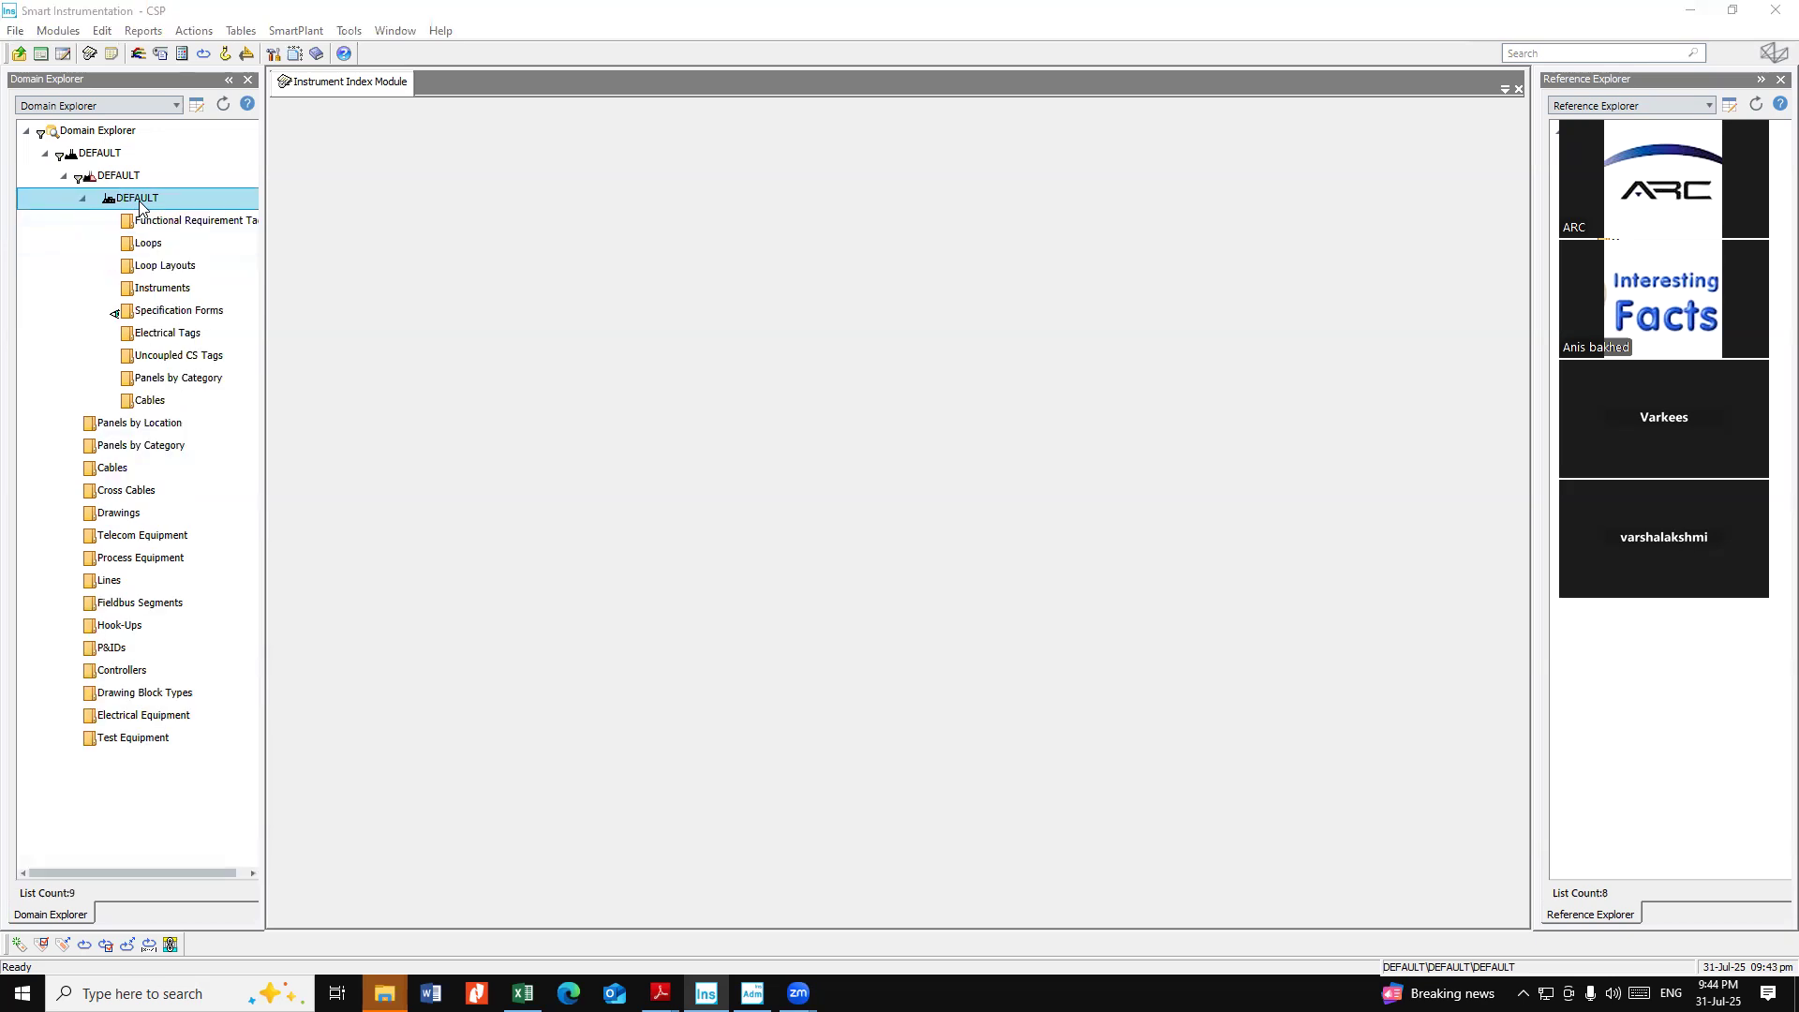
left_click(172, 296)
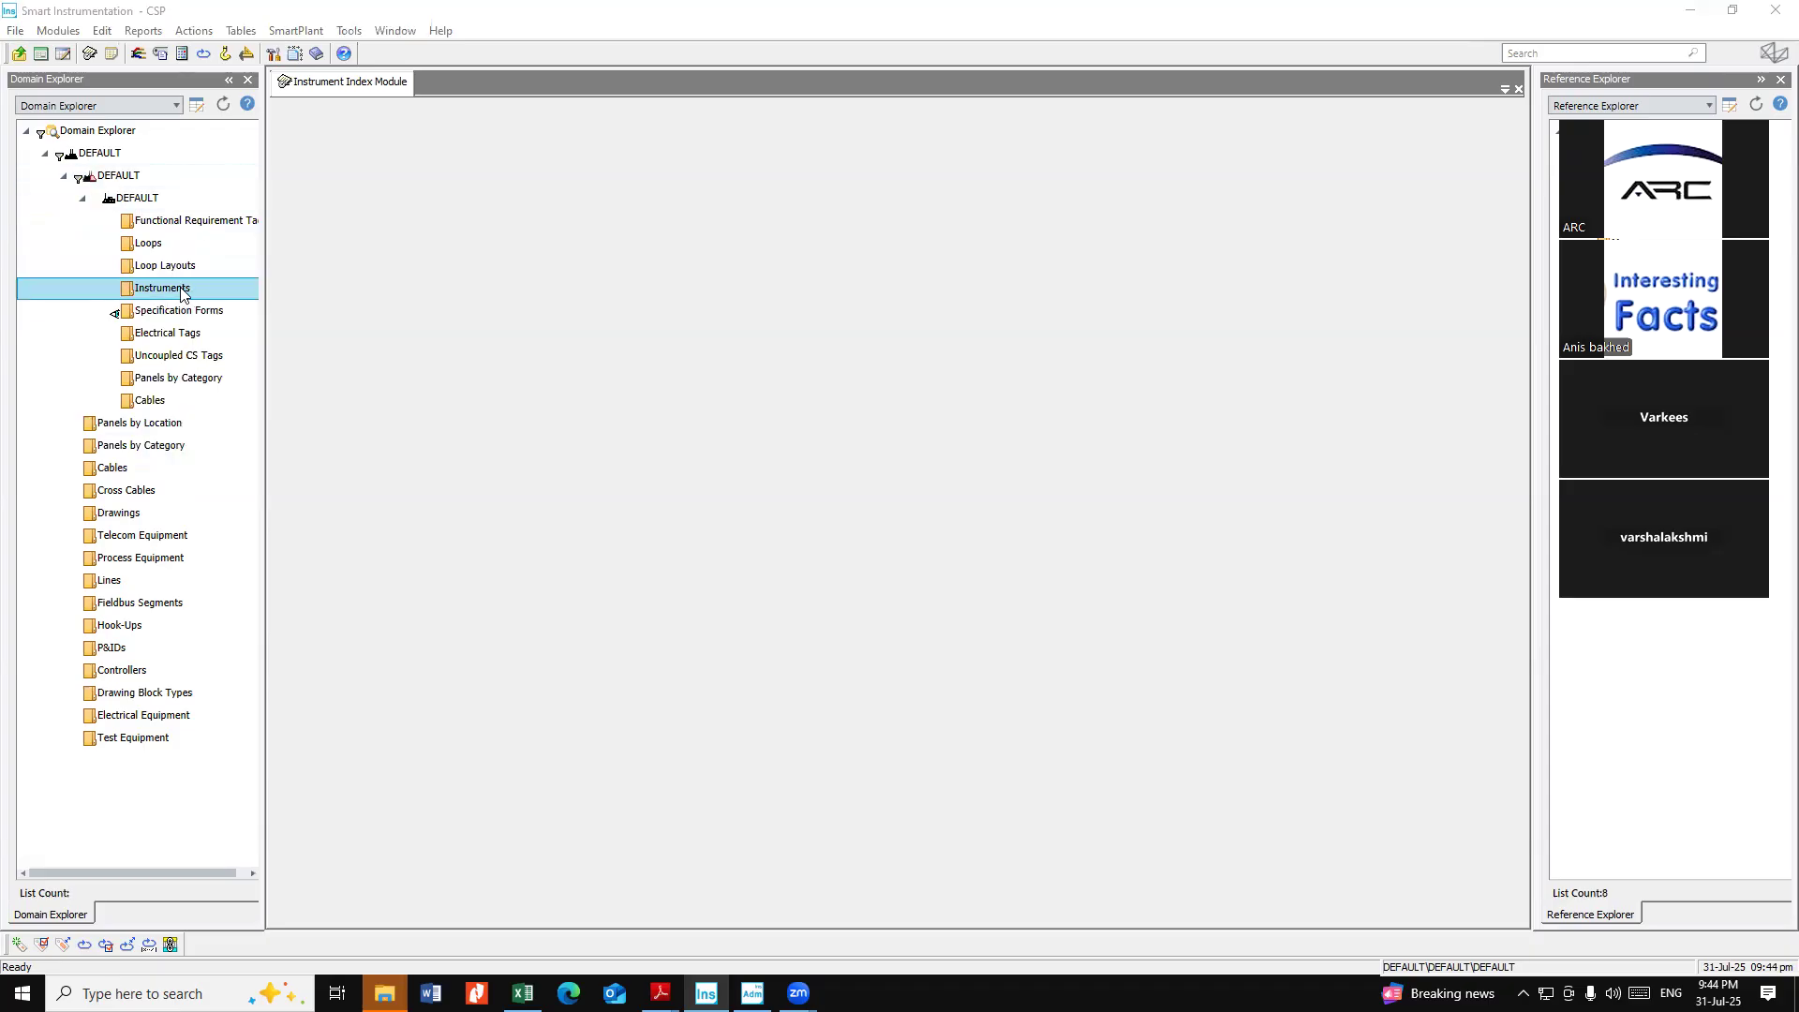
double_click(162, 288)
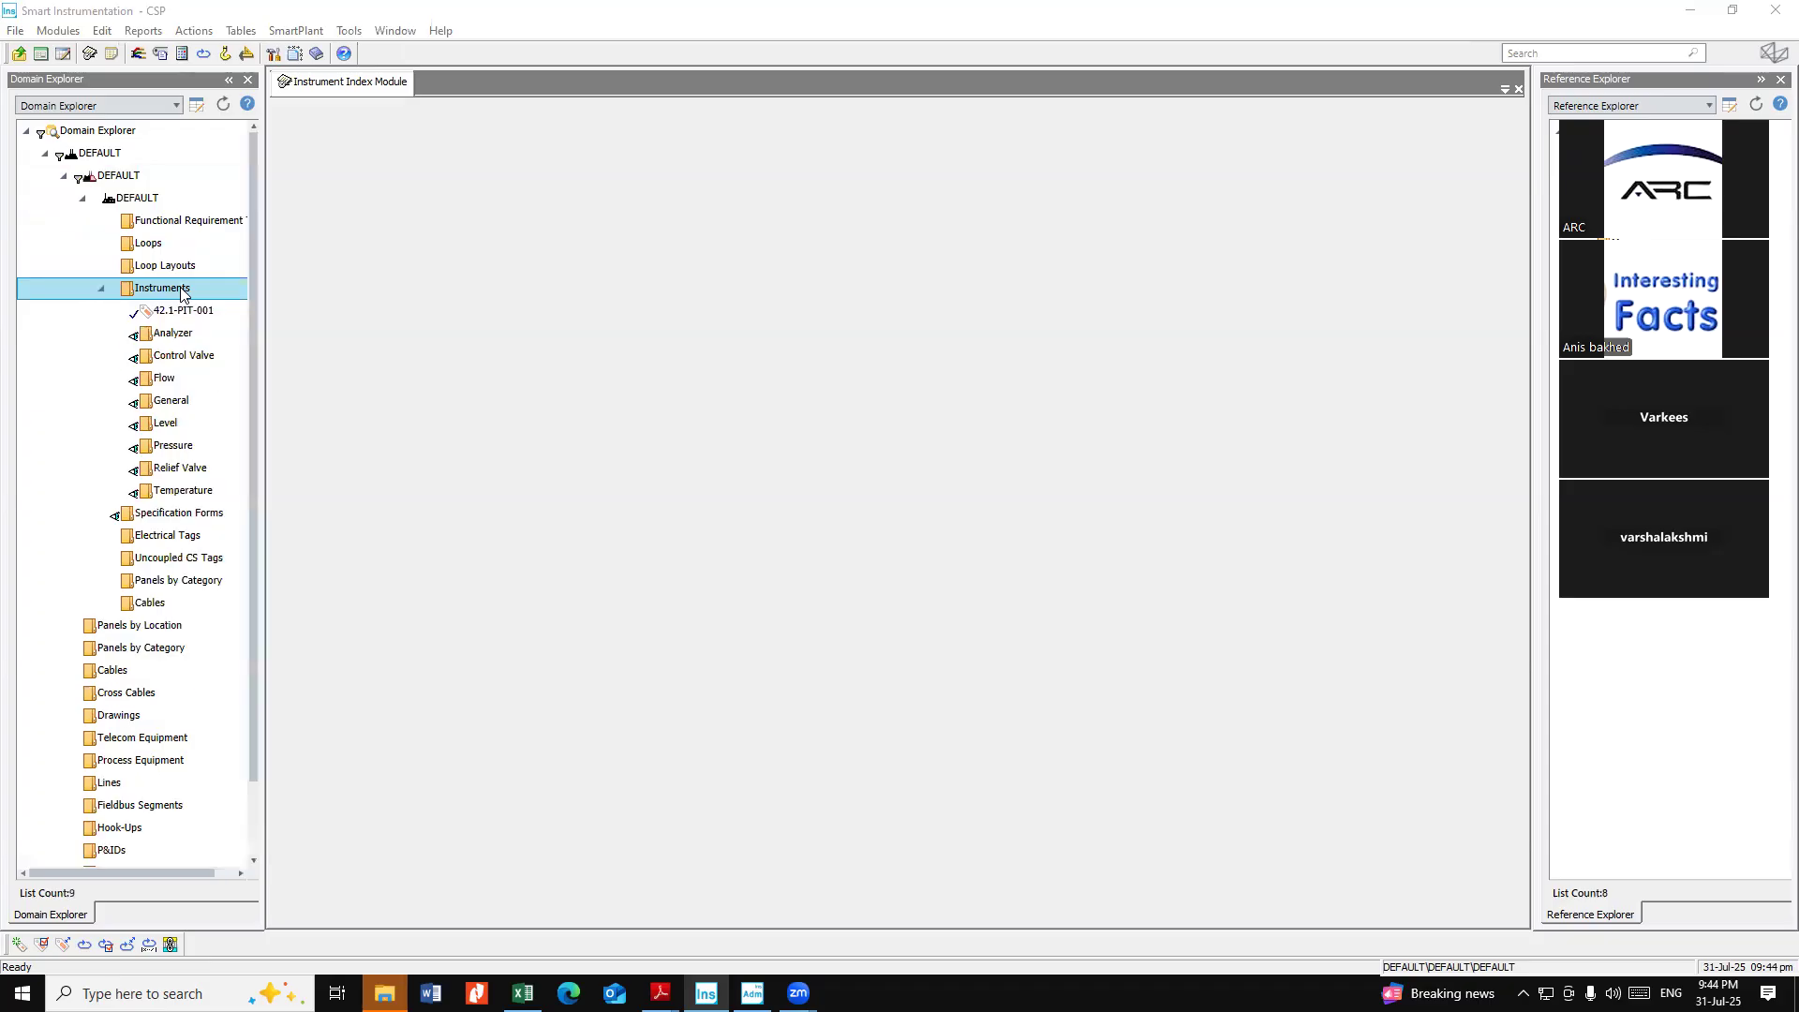
left_click(184, 315)
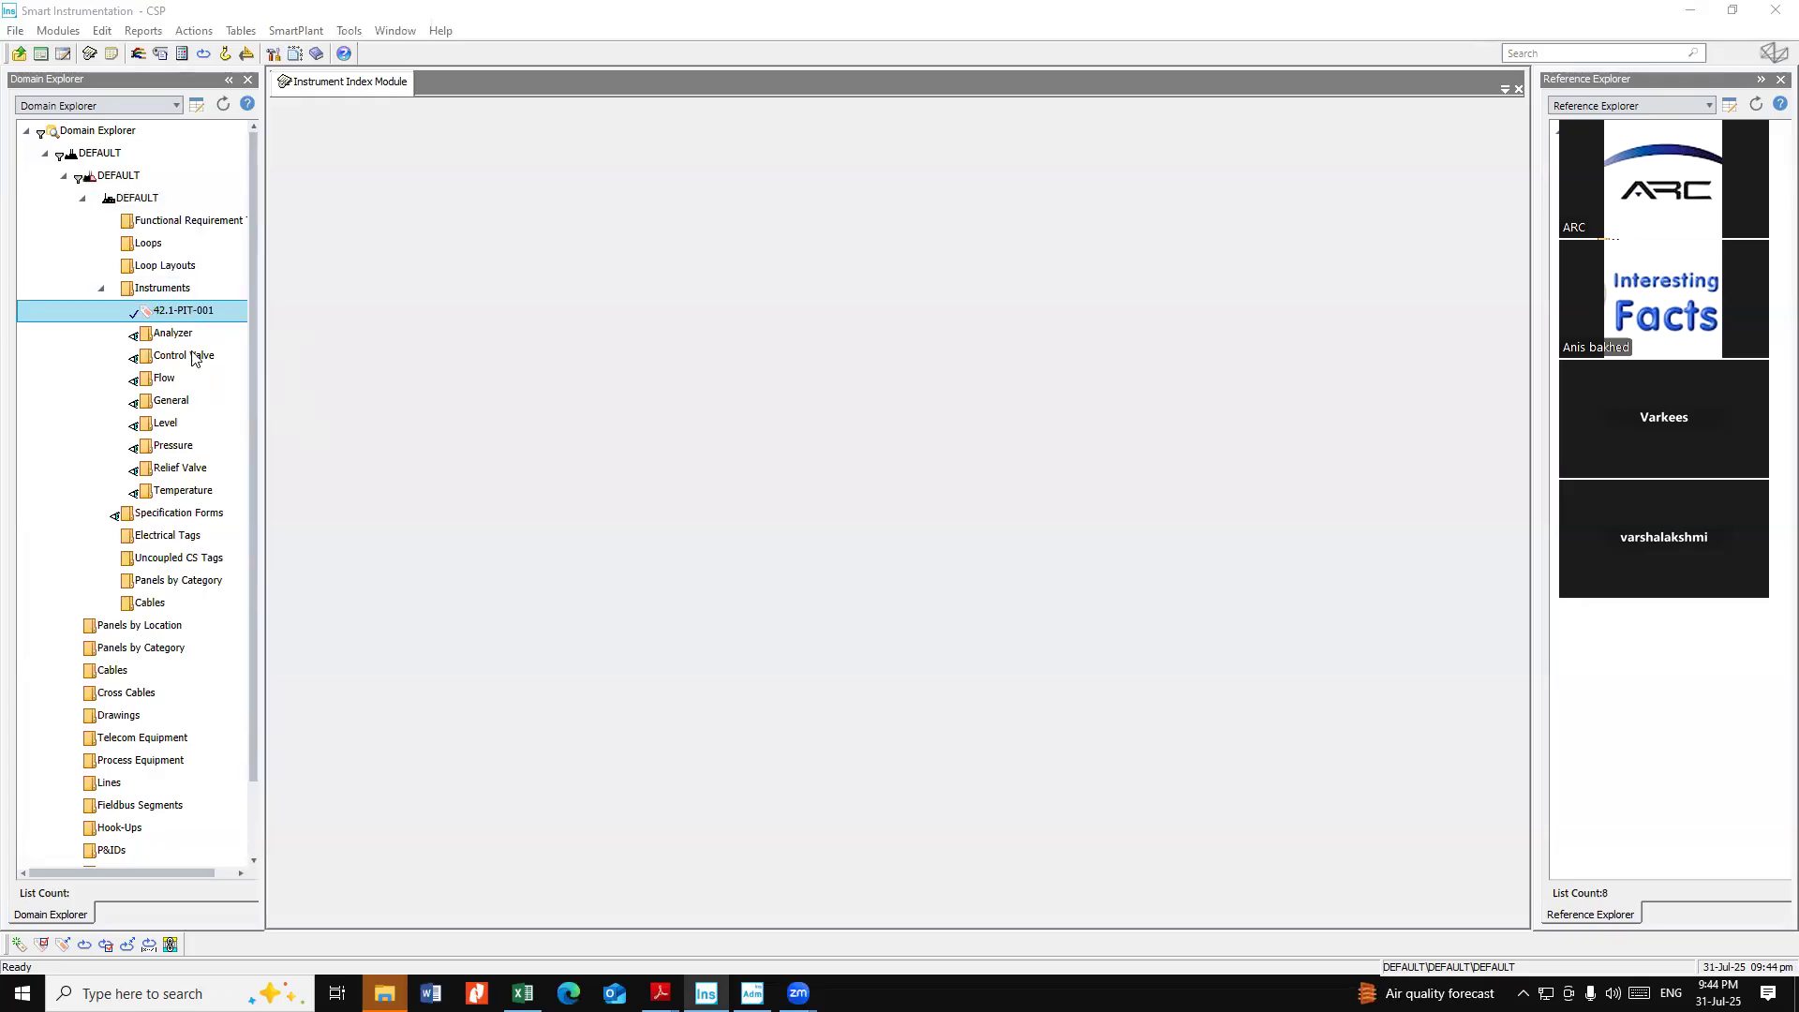
left_click(188, 292)
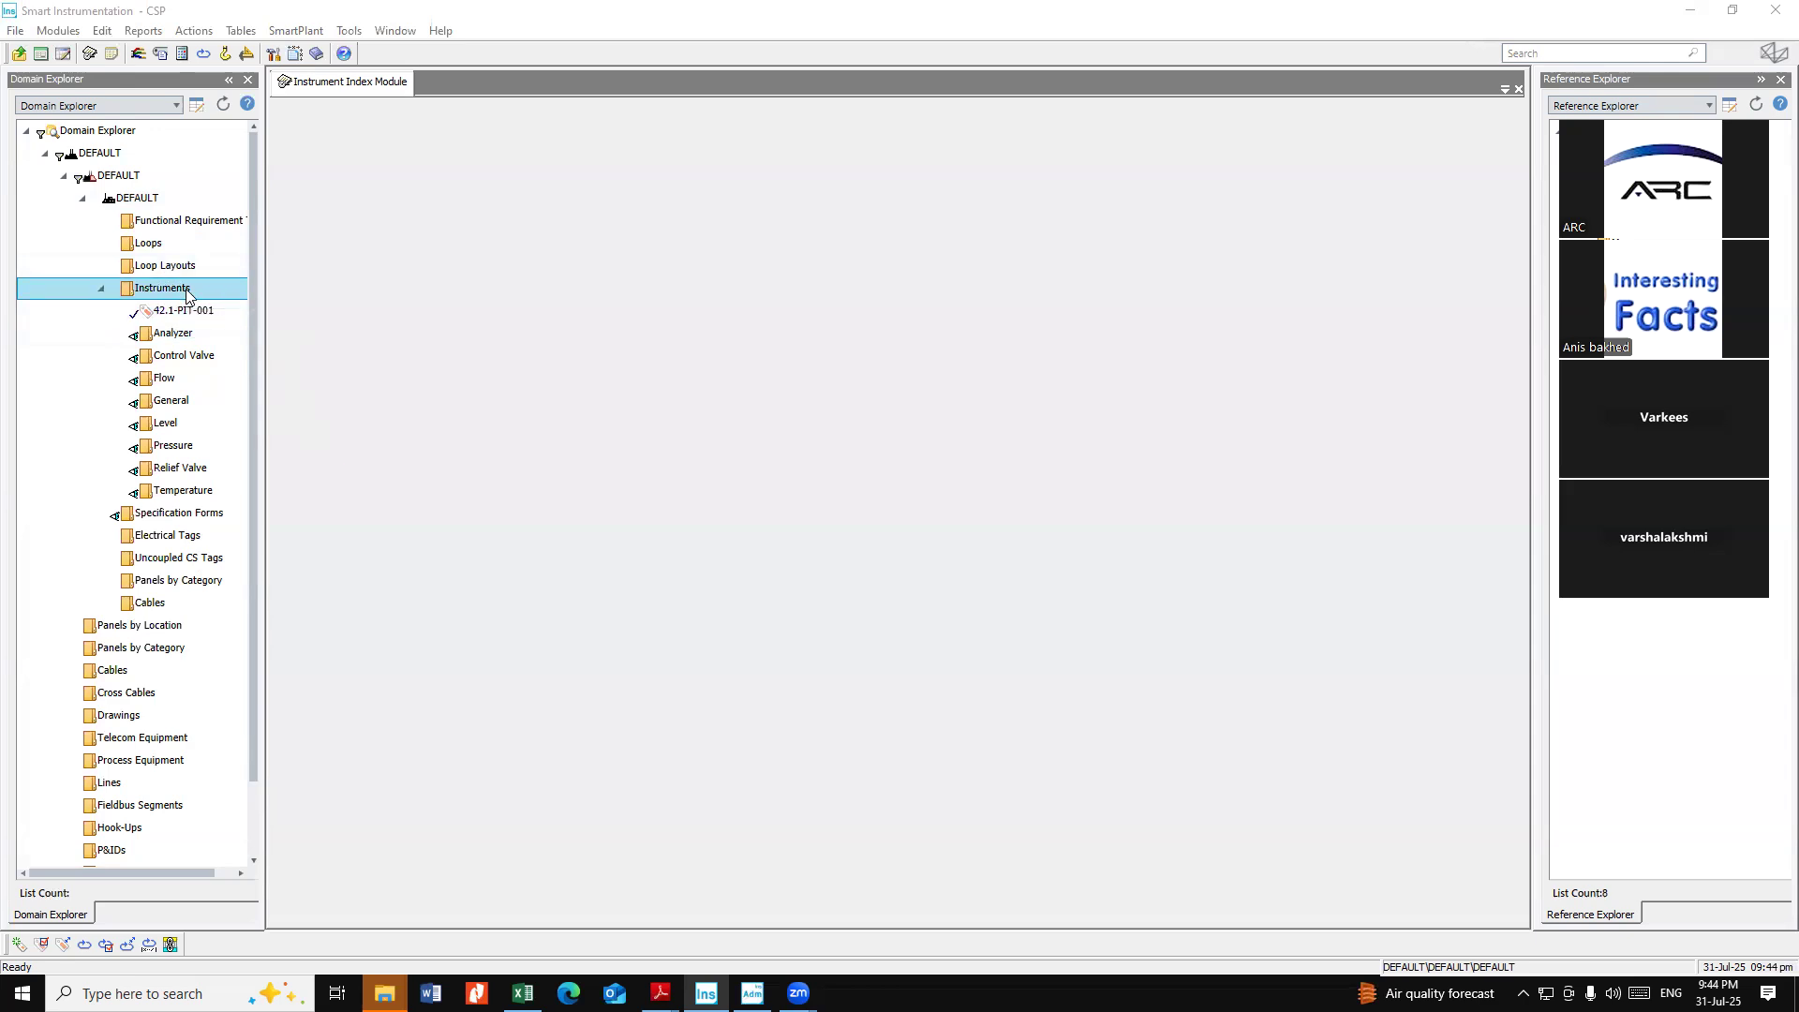
Create a new conventional instrument with tag number 42.1-TIT-002 under Instruments
right_click(188, 292)
left_click(226, 274)
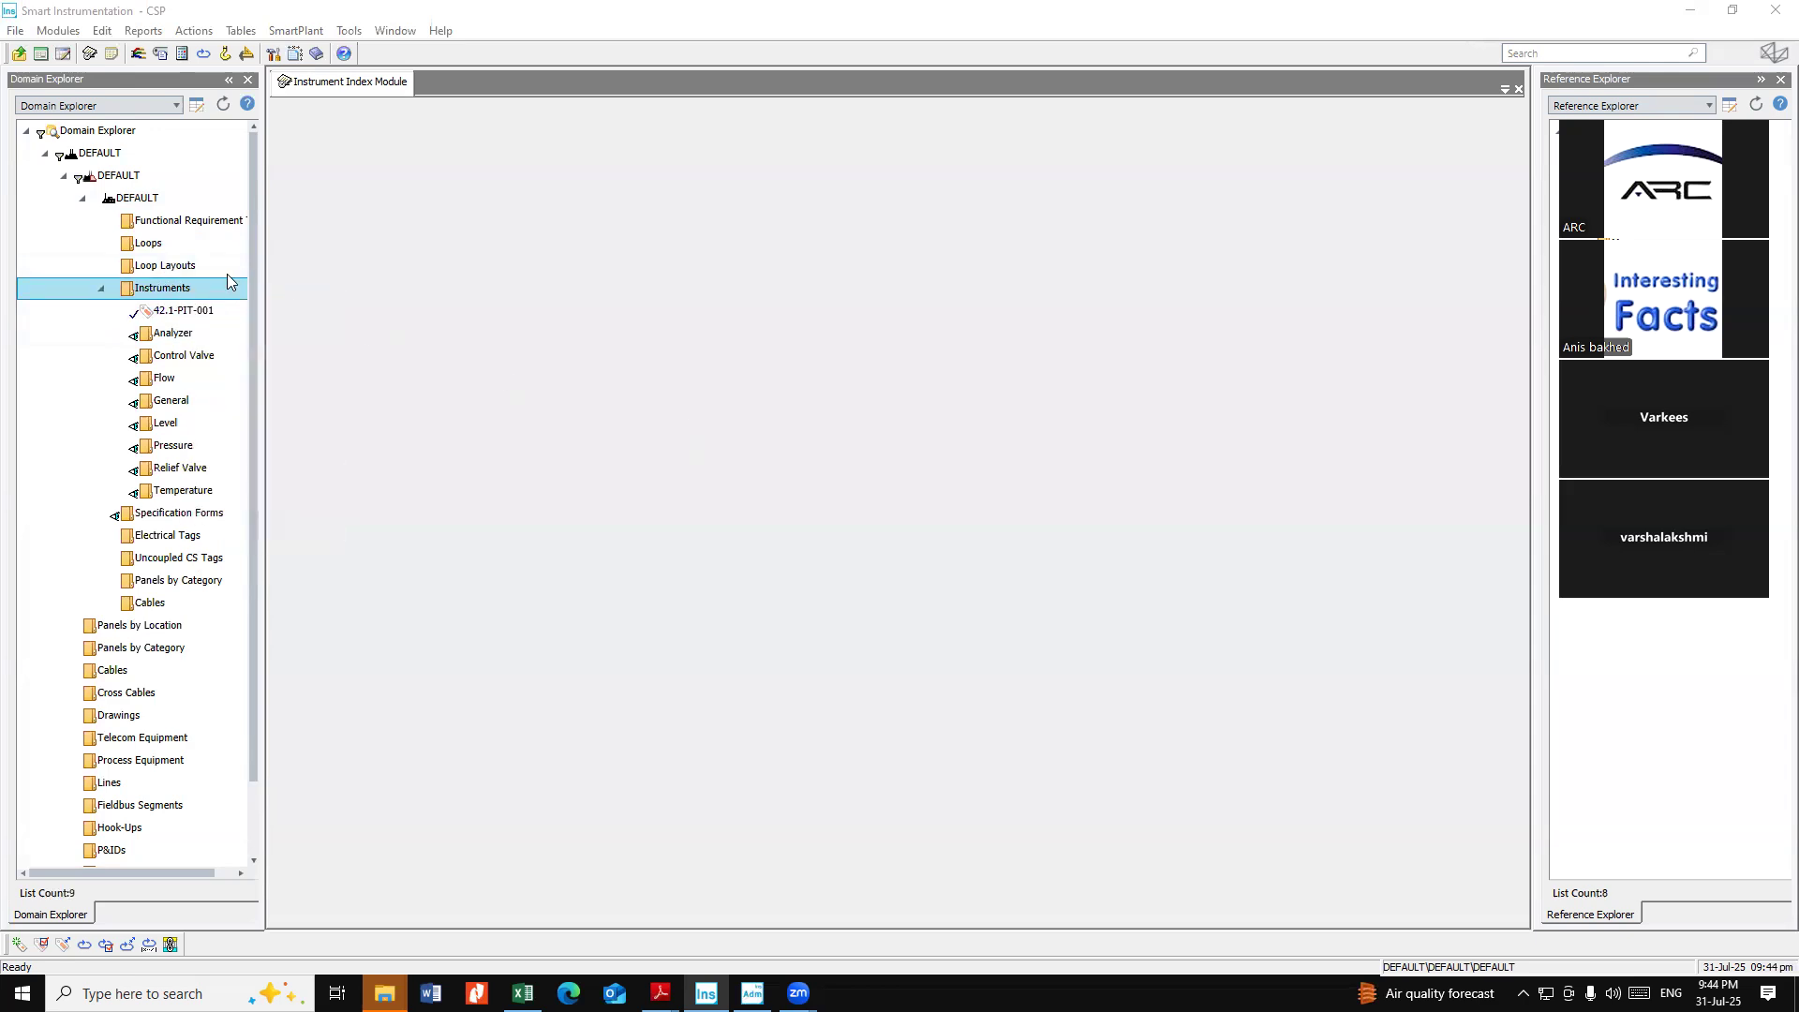
right_click(165, 290)
mouse_move(223, 306)
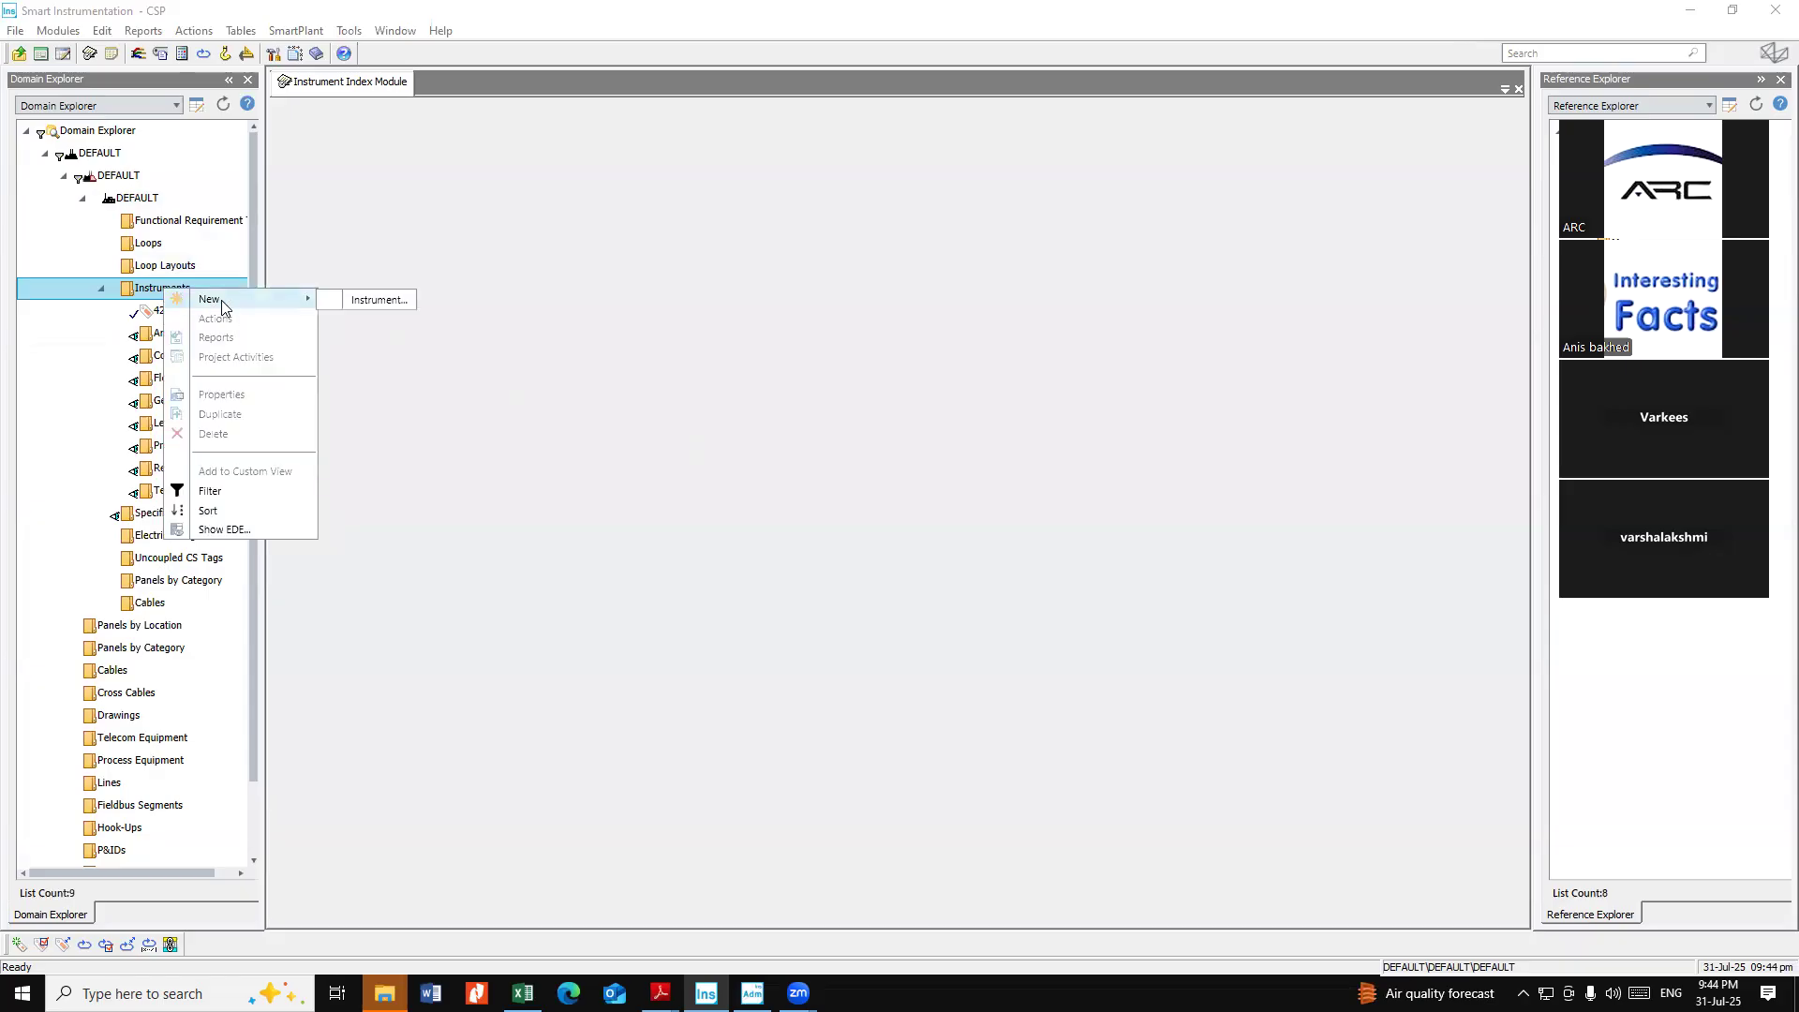
left_click(376, 300)
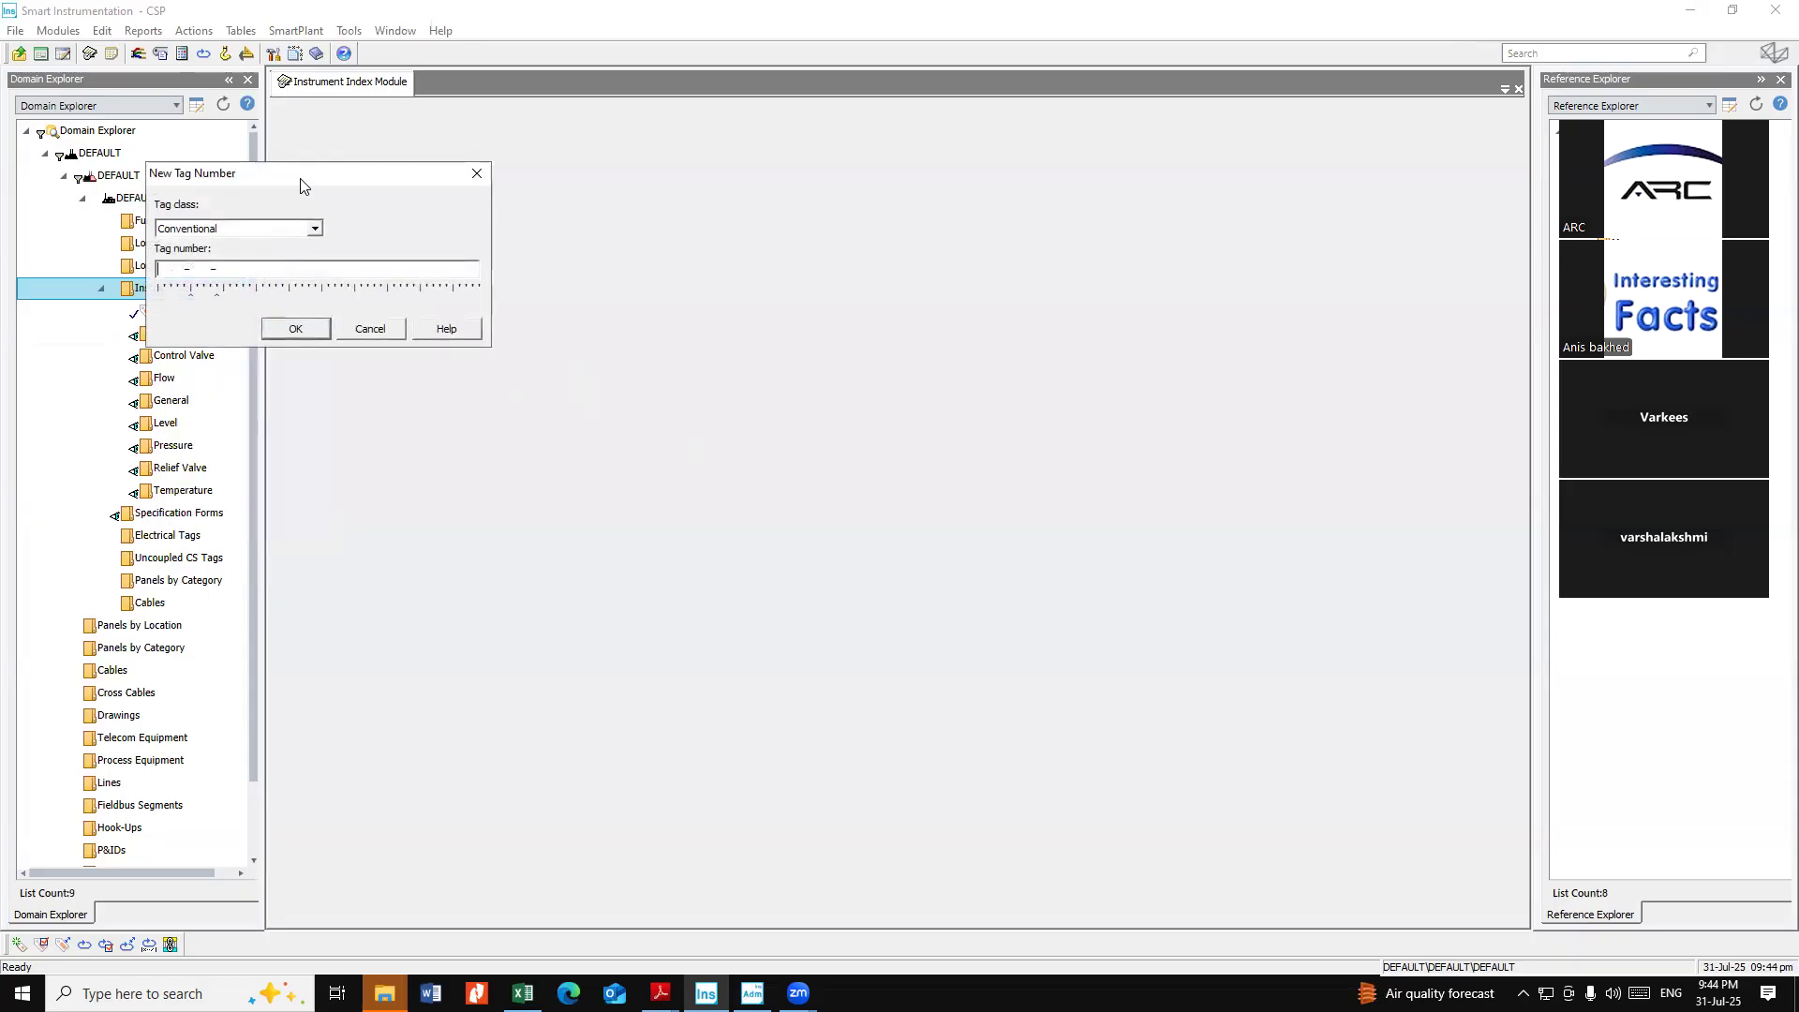
left_click_drag(296, 183, 528, 234)
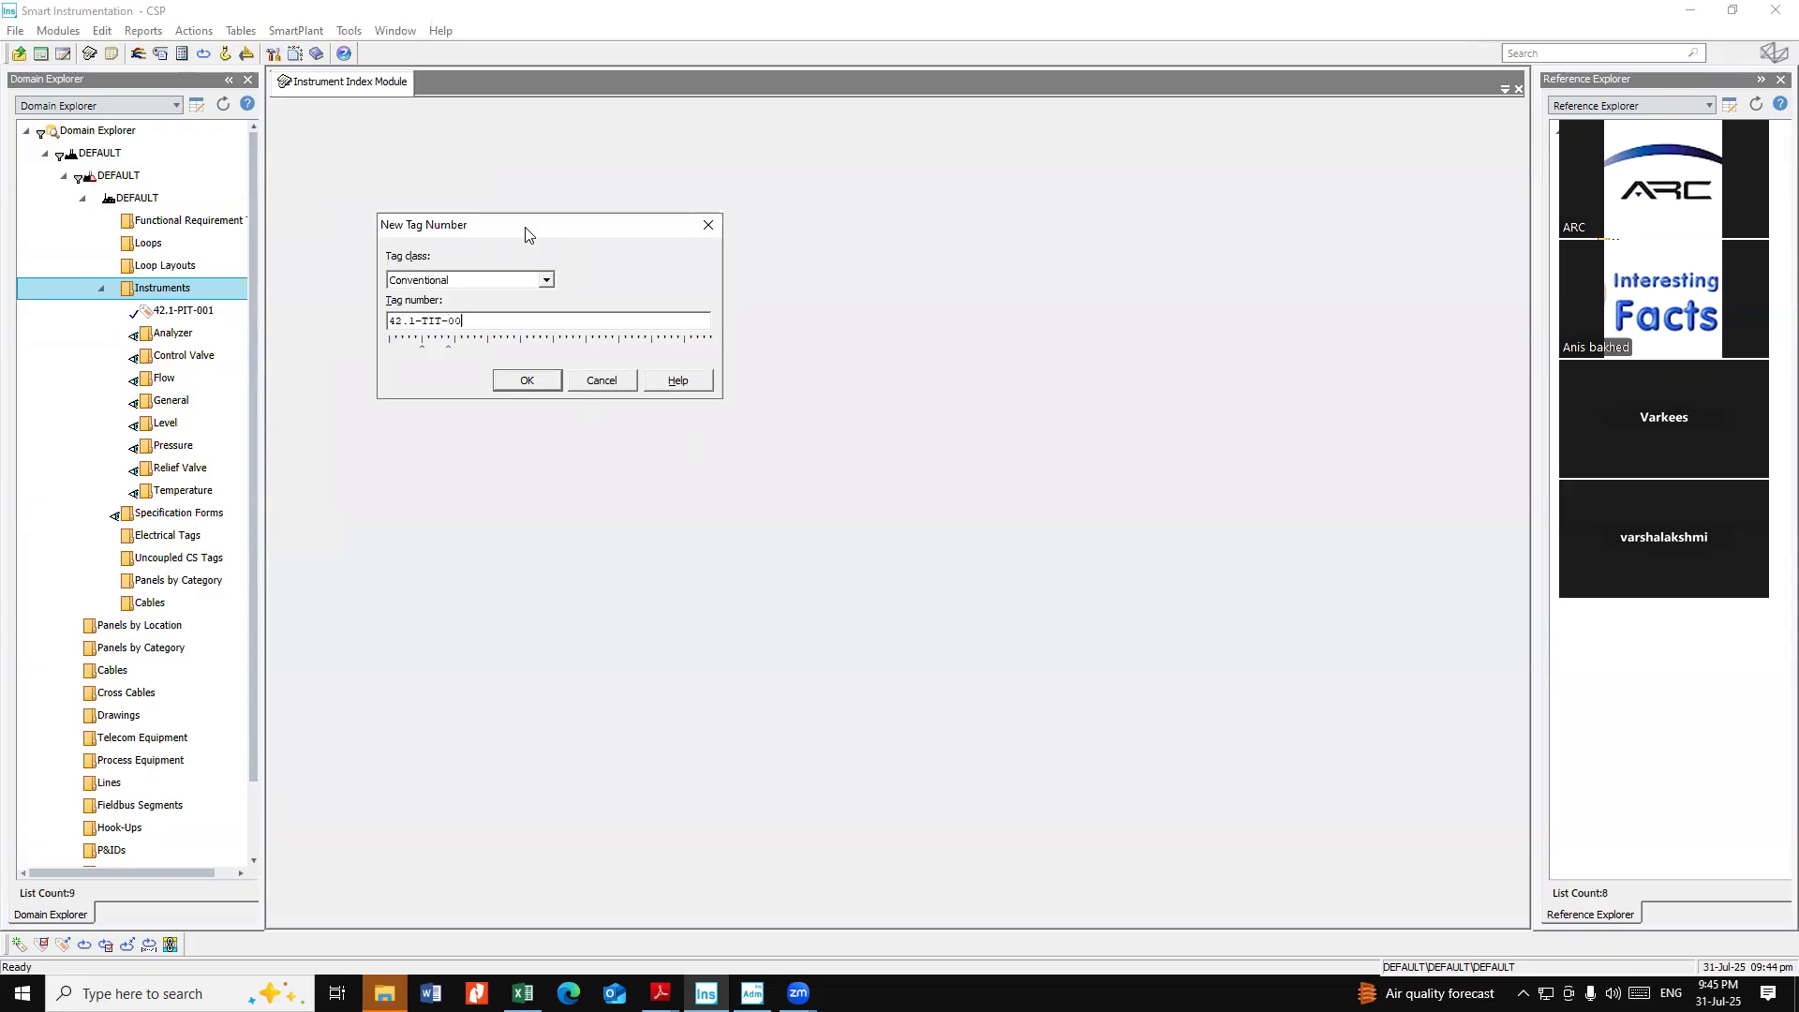
left_click(532, 373)
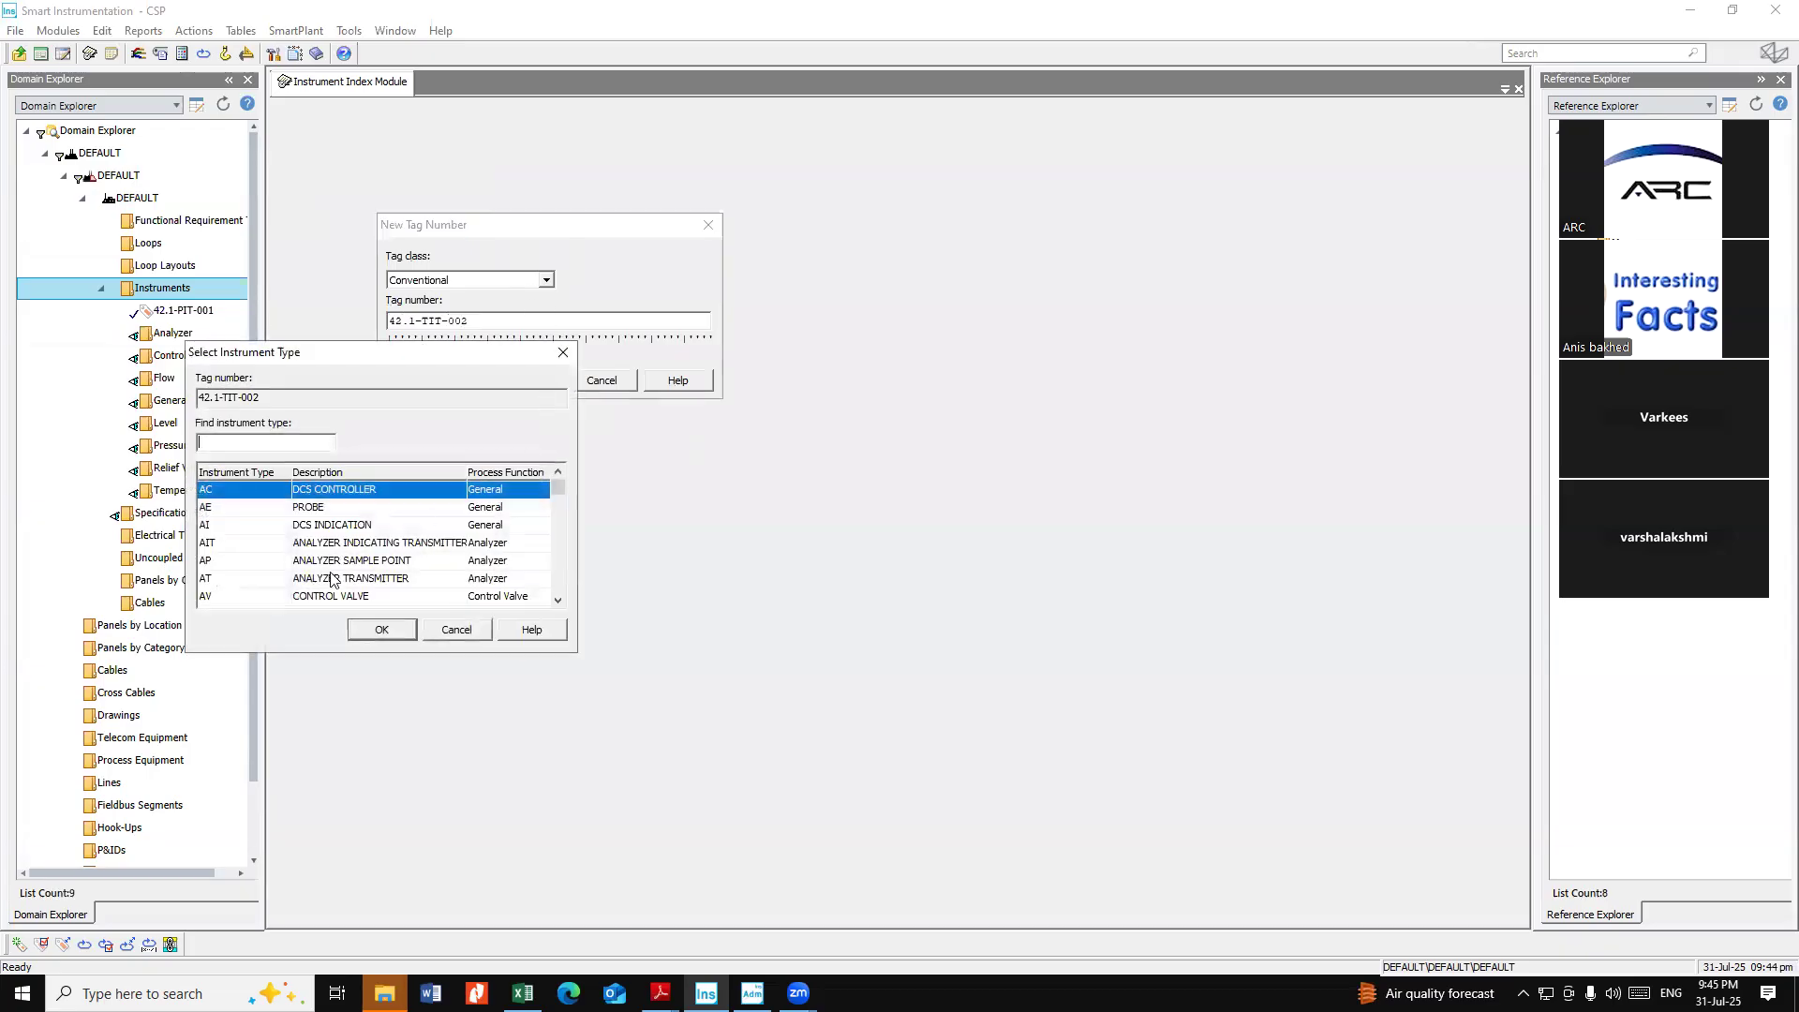
Choose instrument type TT (temperature transmitter) and accept the proposed loop name 42.1-T -002
type("TT")
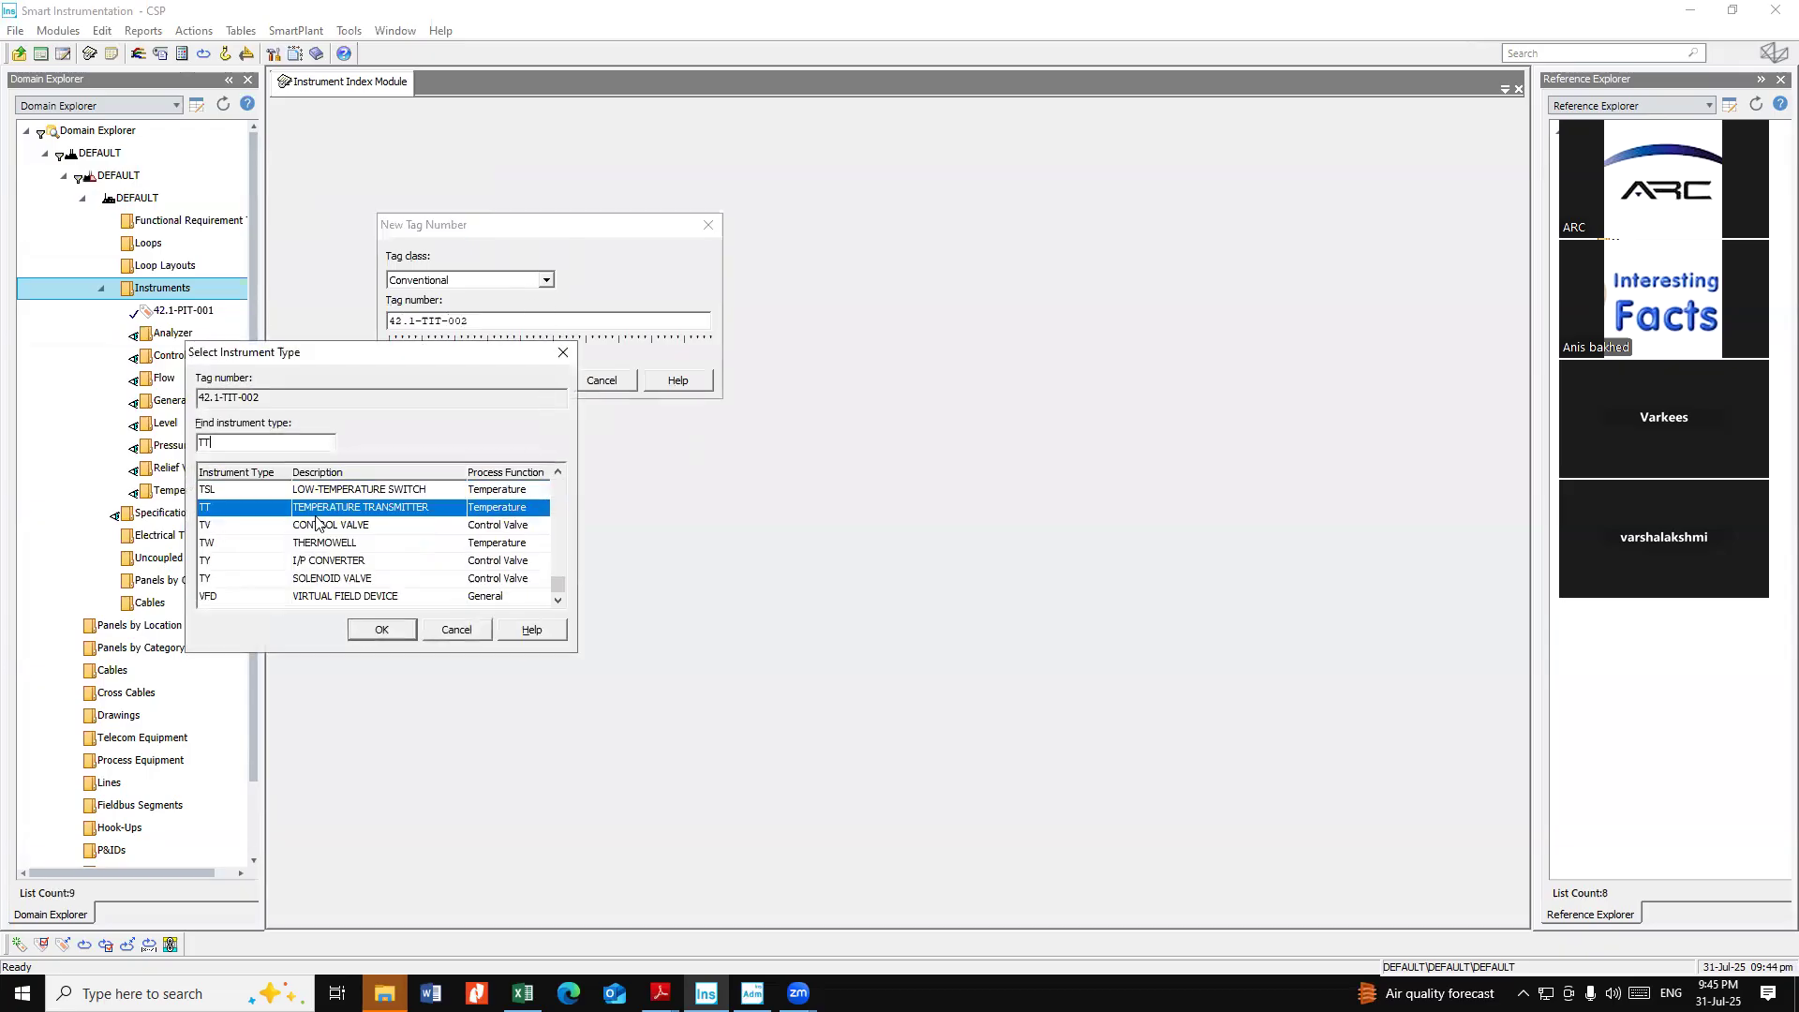
left_click(392, 628)
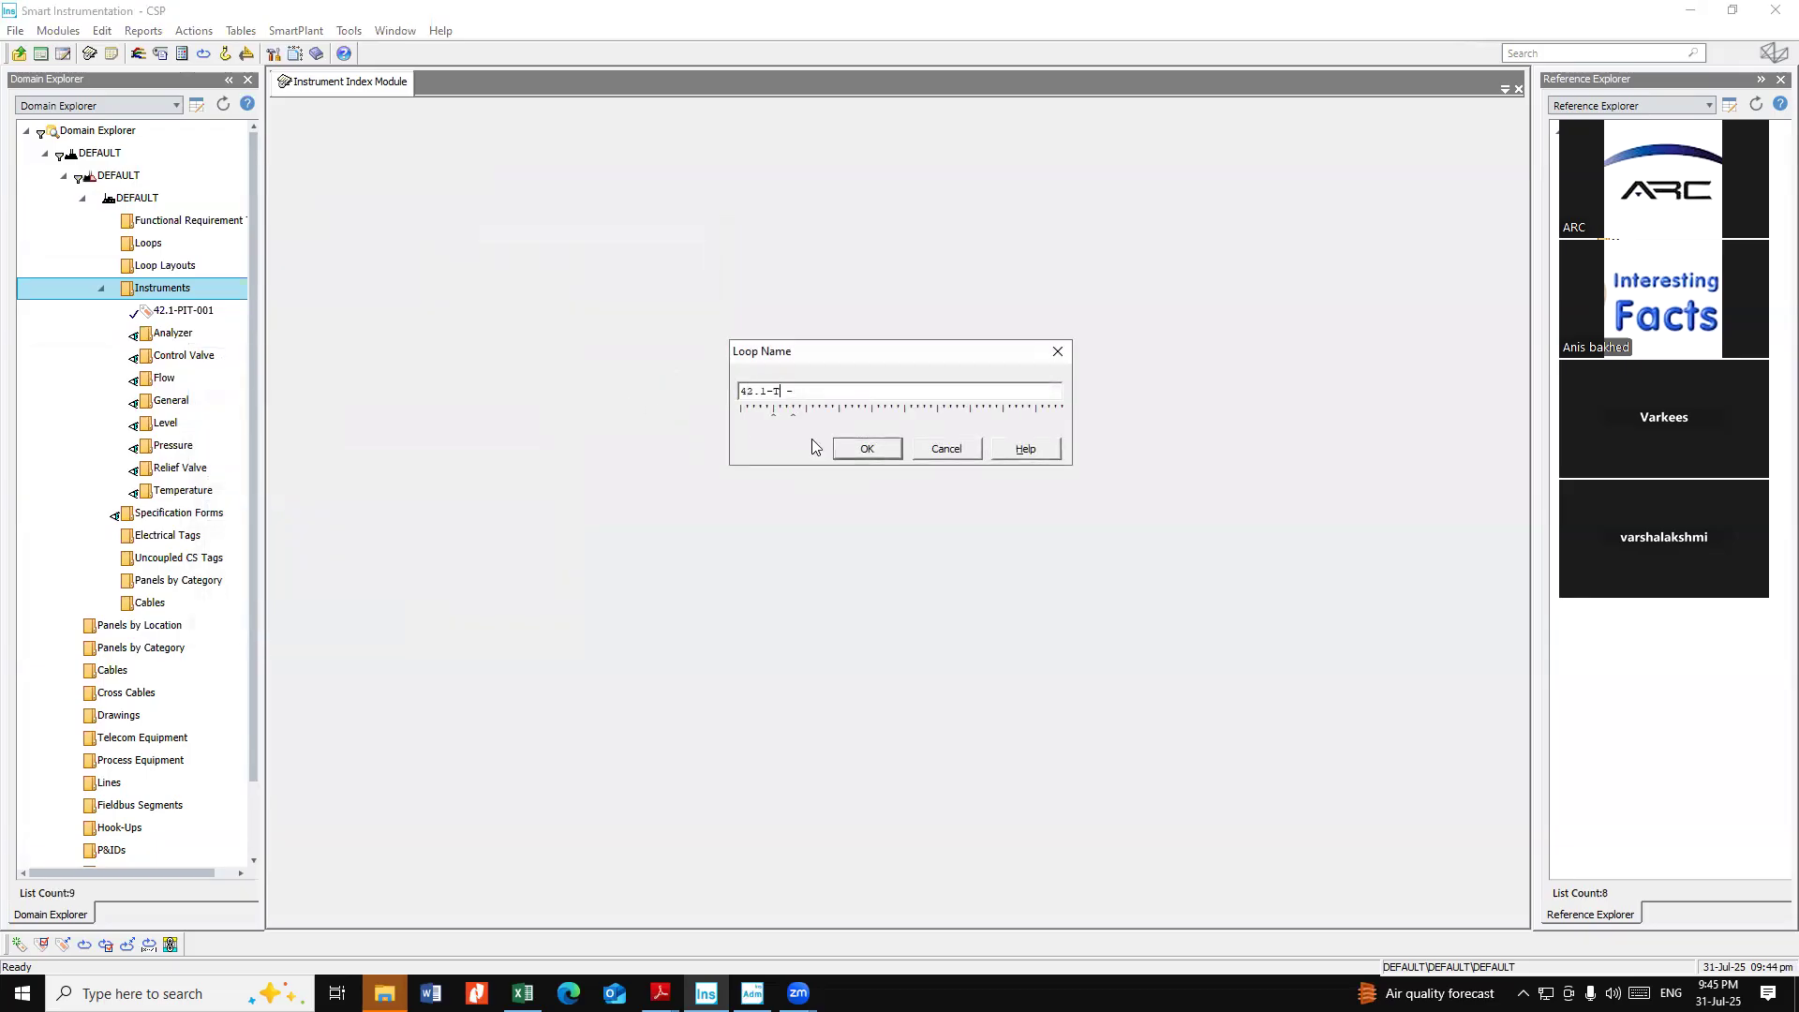
key("Return")
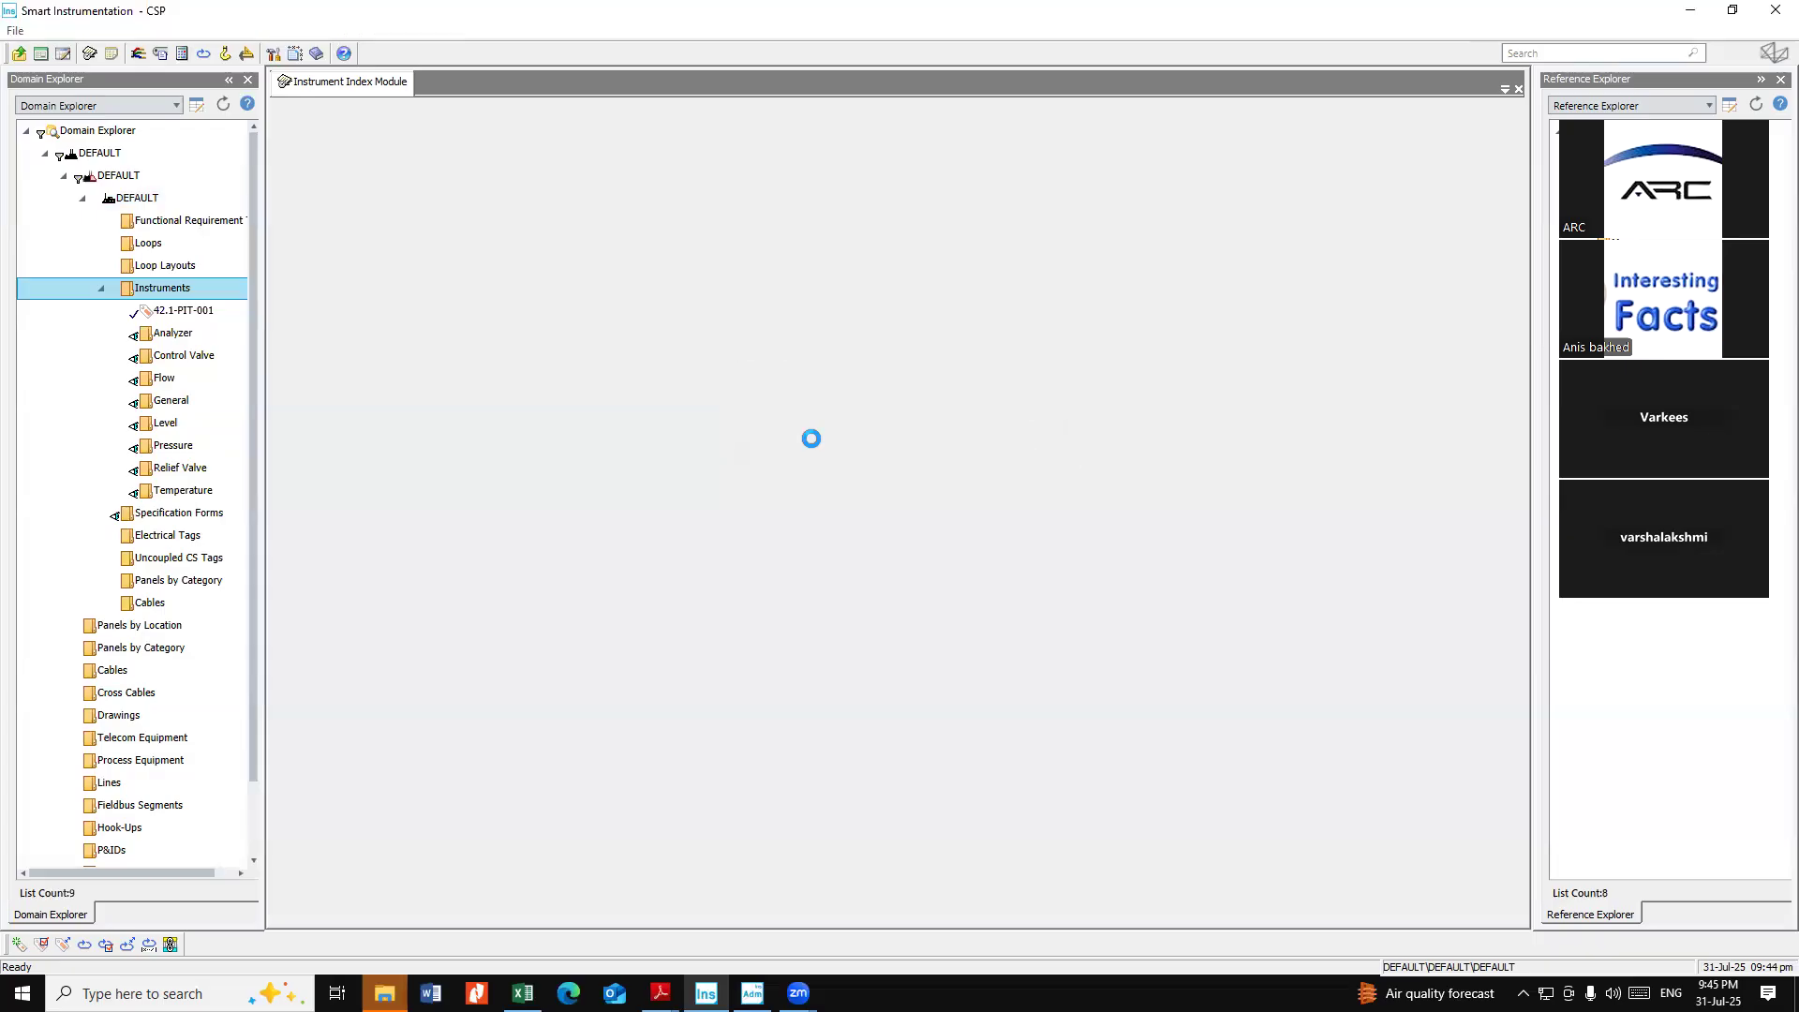
left_click(677, 717)
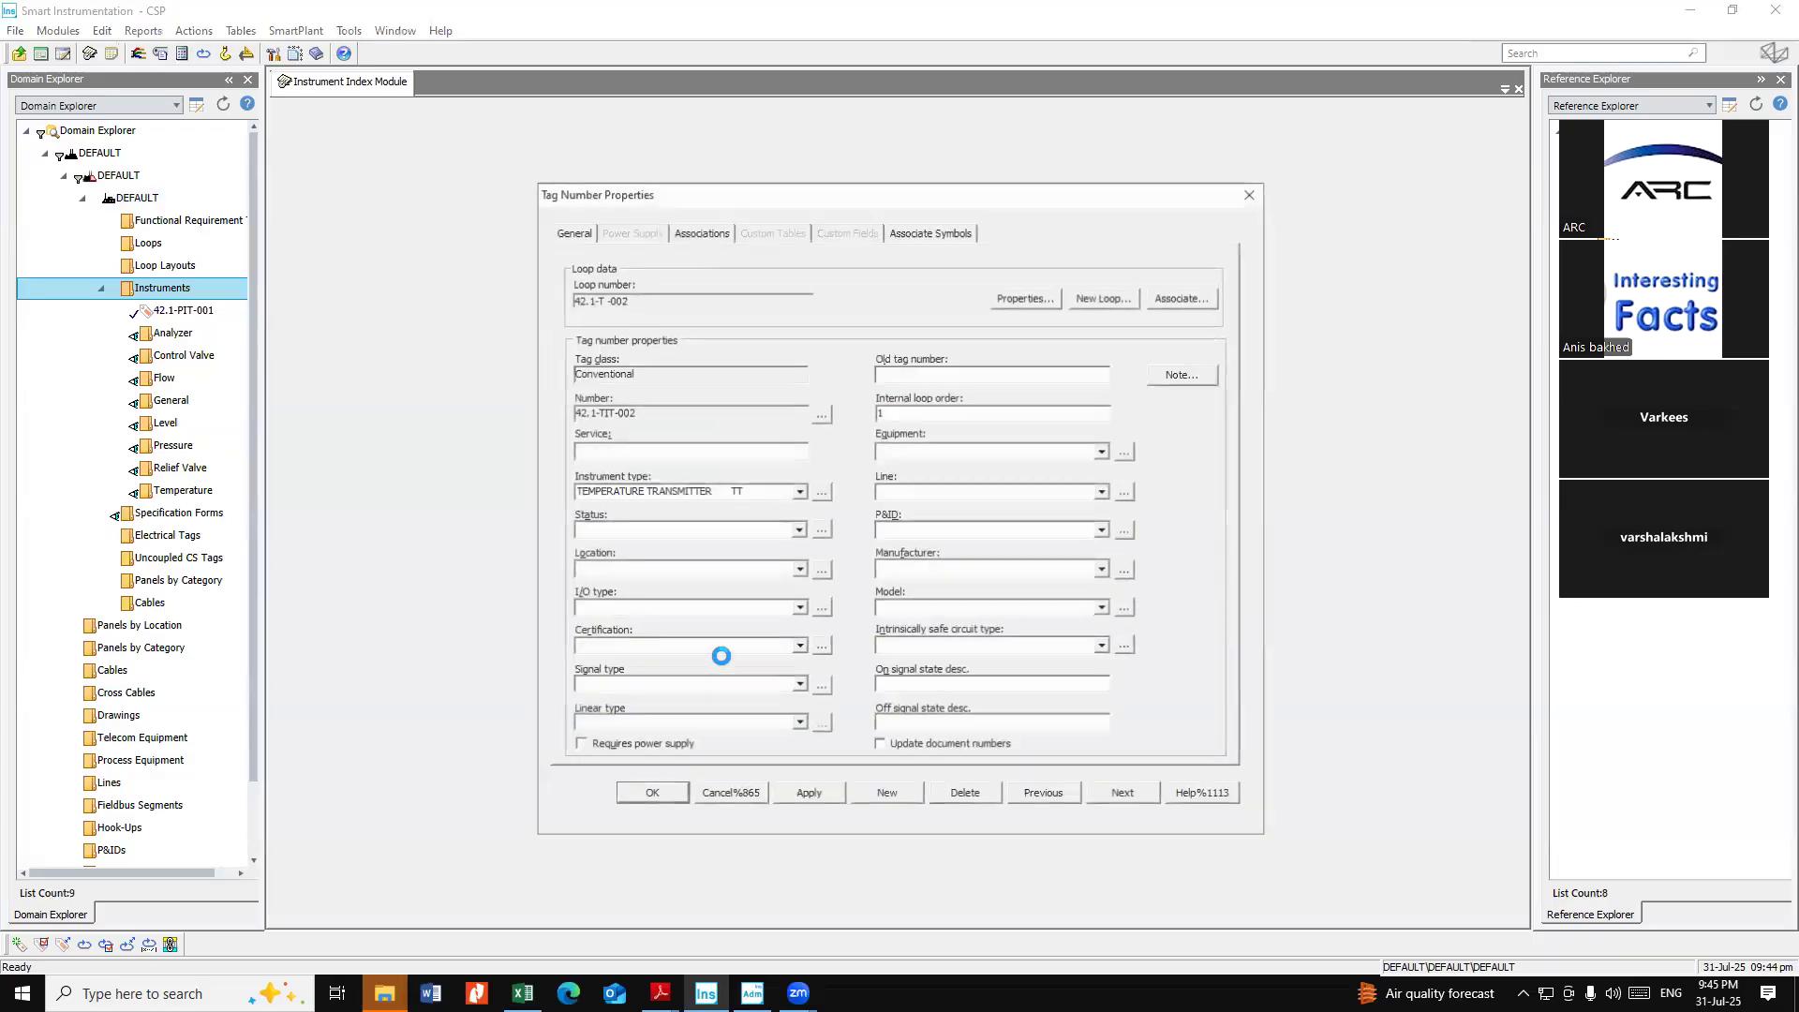
Set the new tag's I/O type to AI and save its properties
left_click(618, 607)
left_click(620, 623)
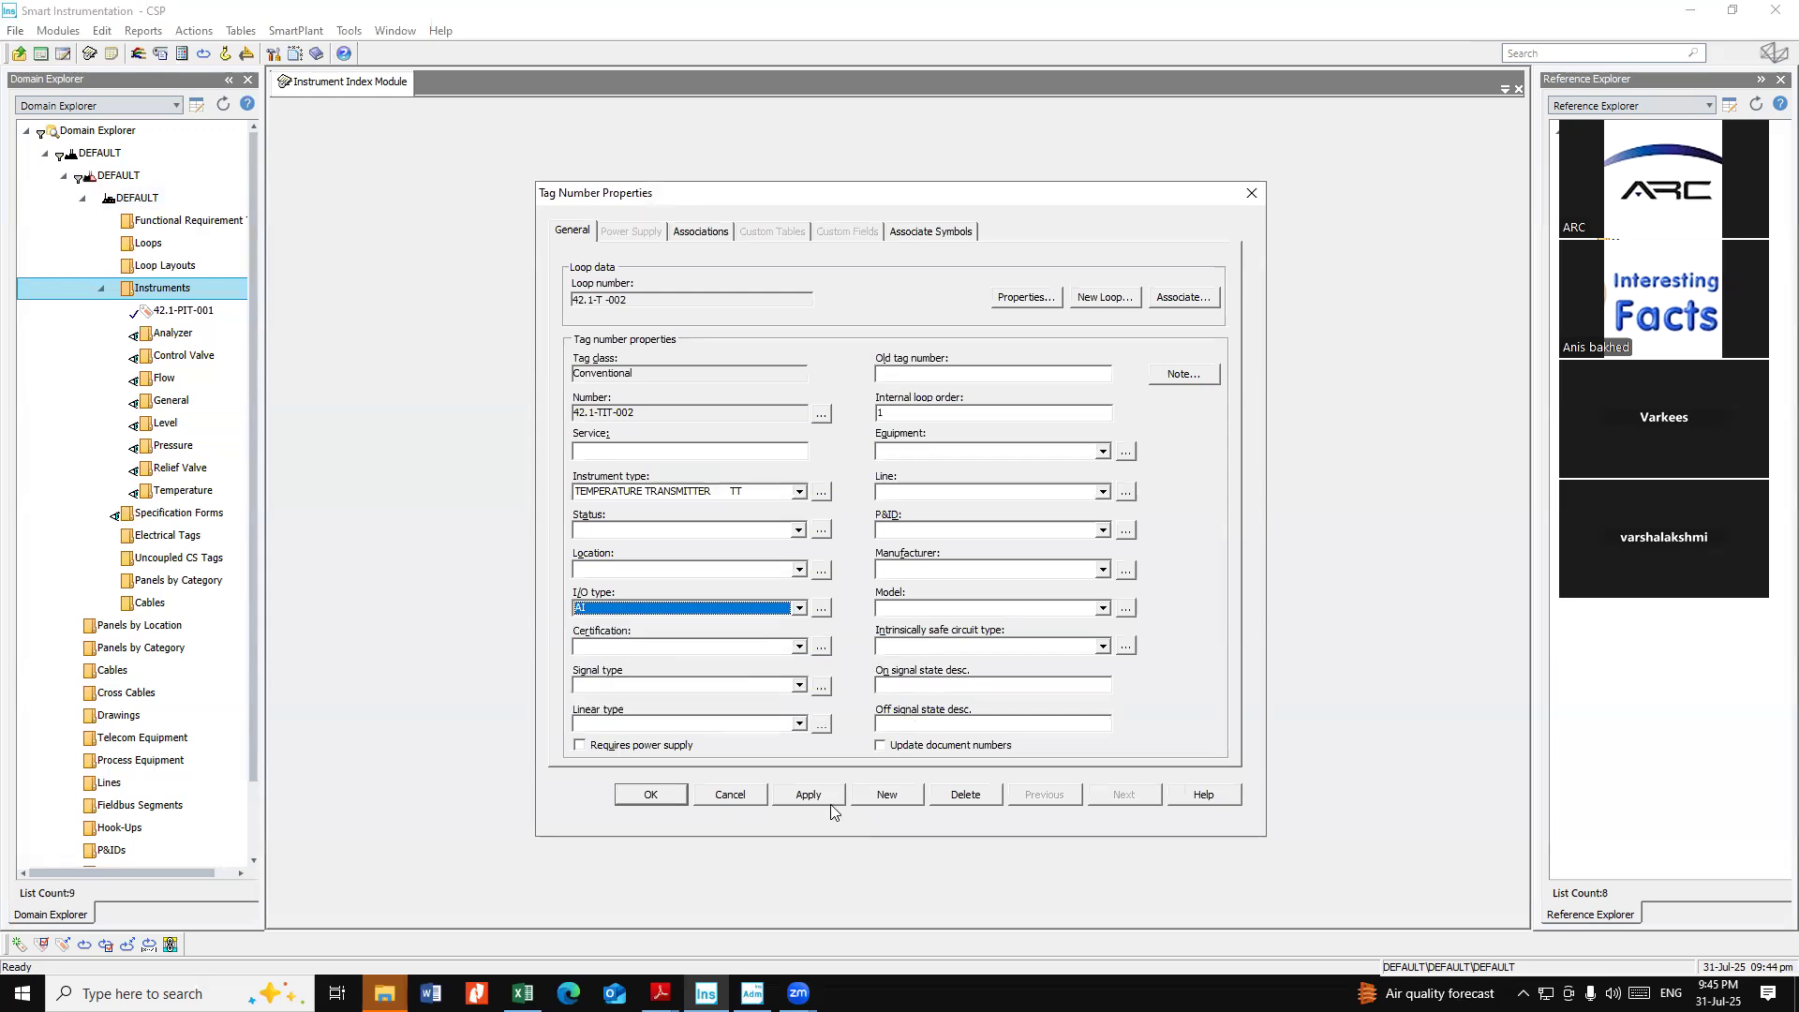
left_click(647, 794)
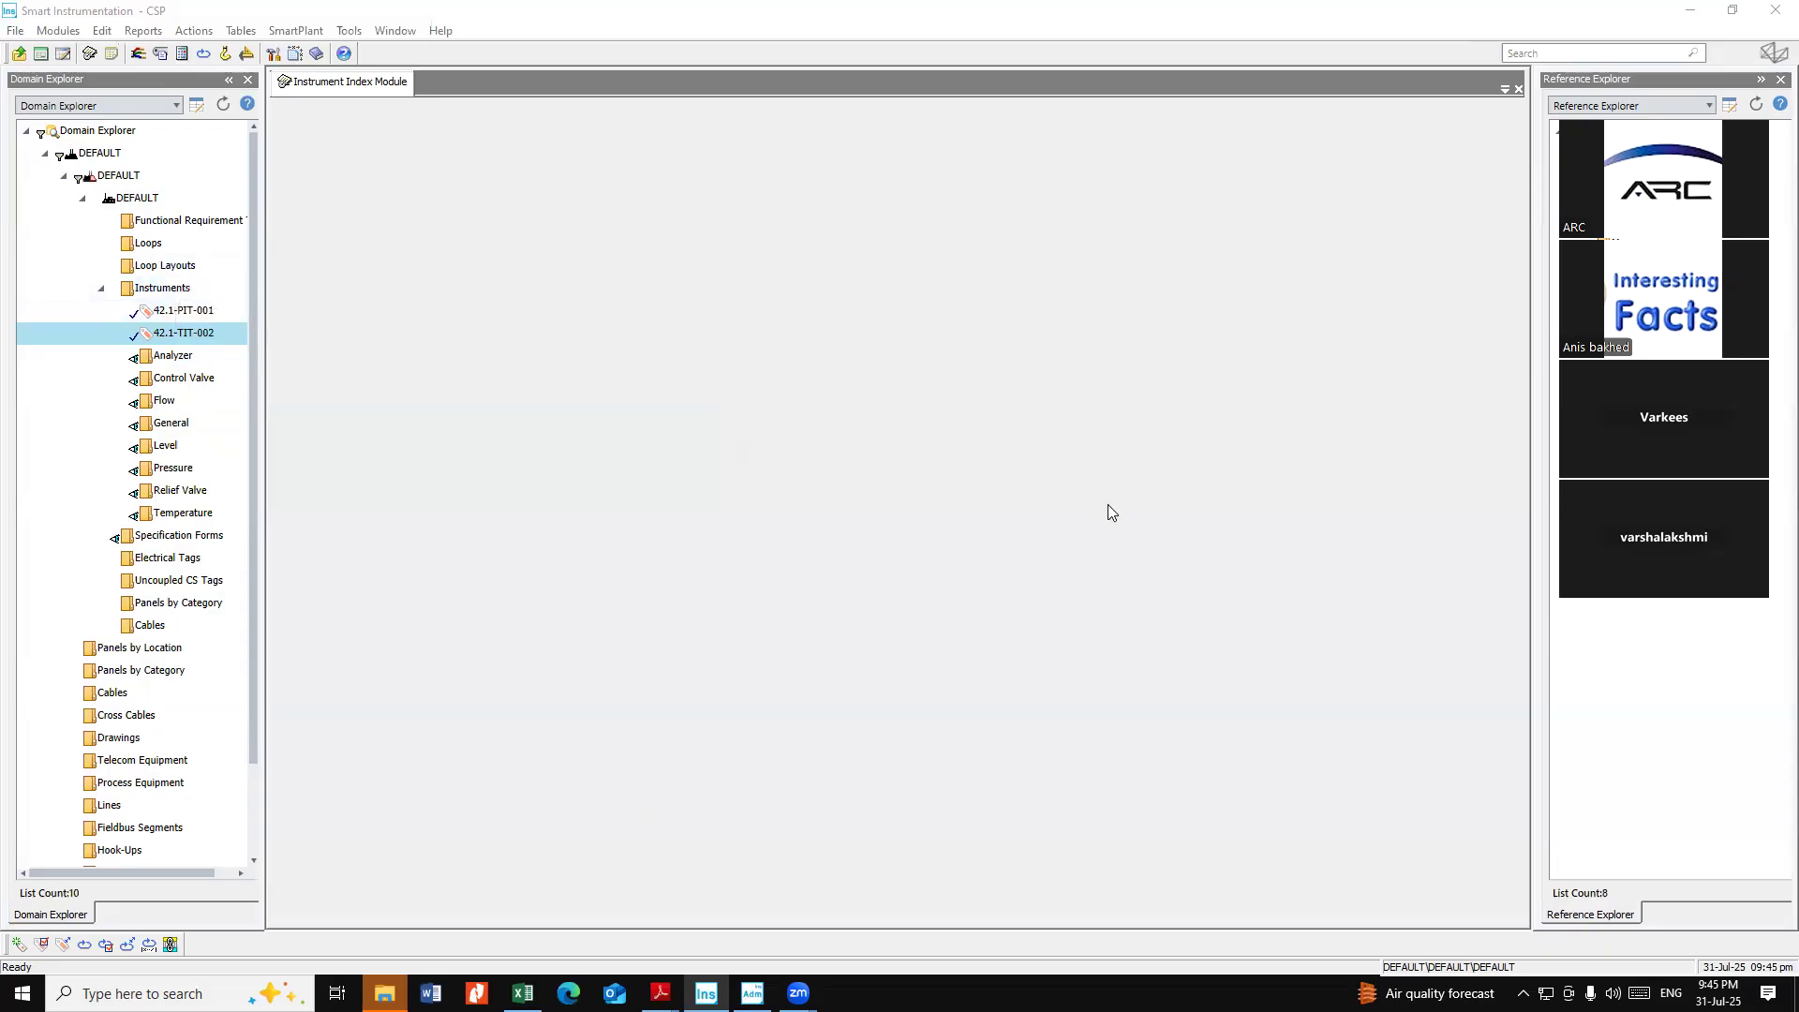
Expand the Loops folder and select each loop to review them
double_click(157, 246)
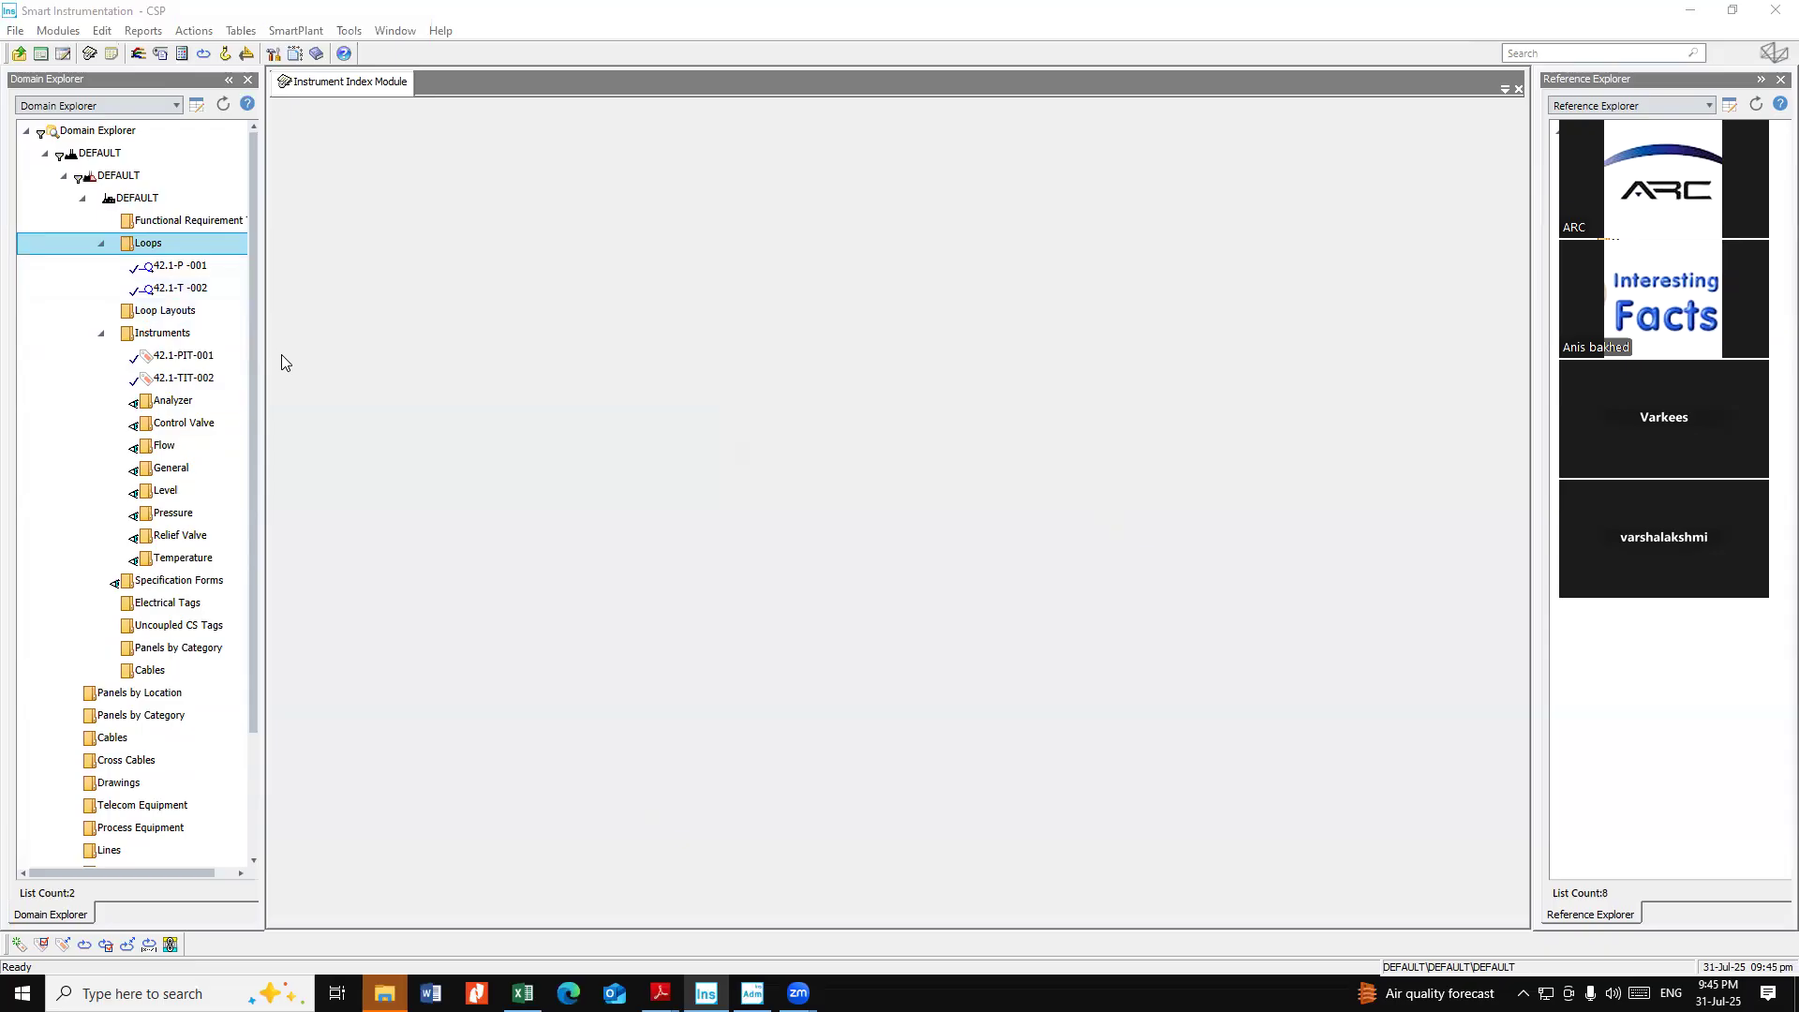
left_click(208, 296)
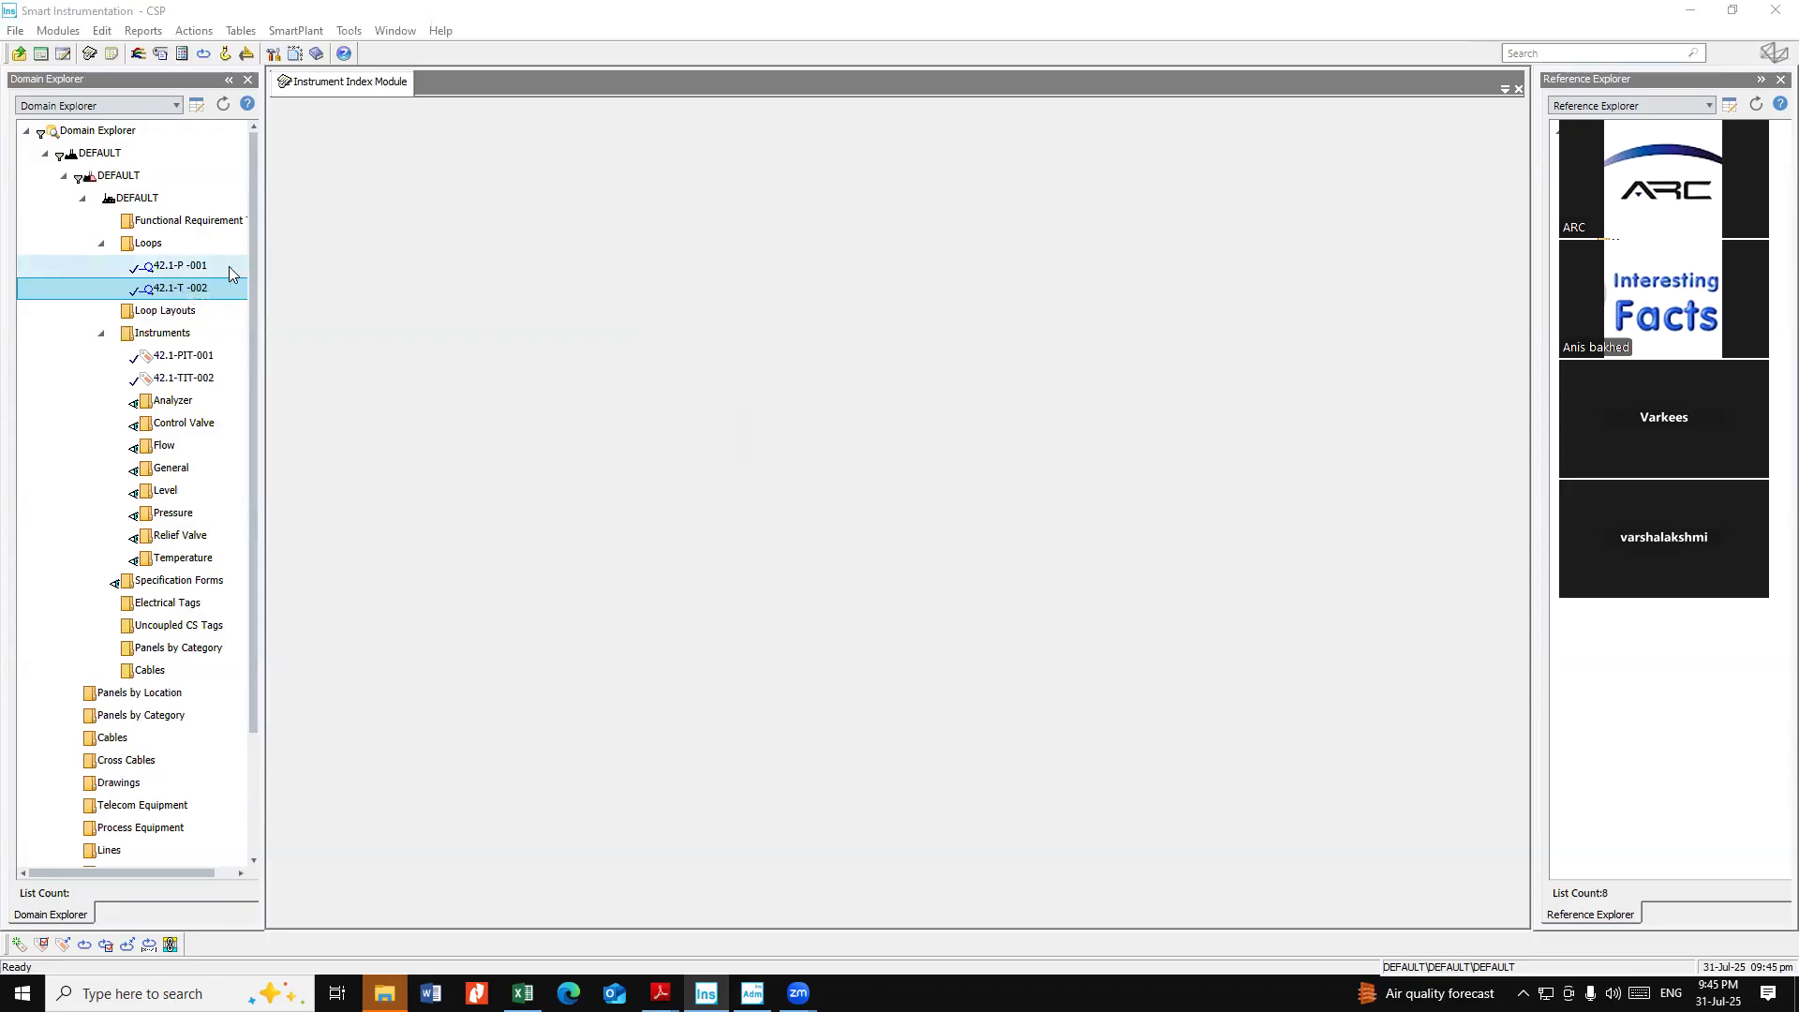
left_click(230, 269)
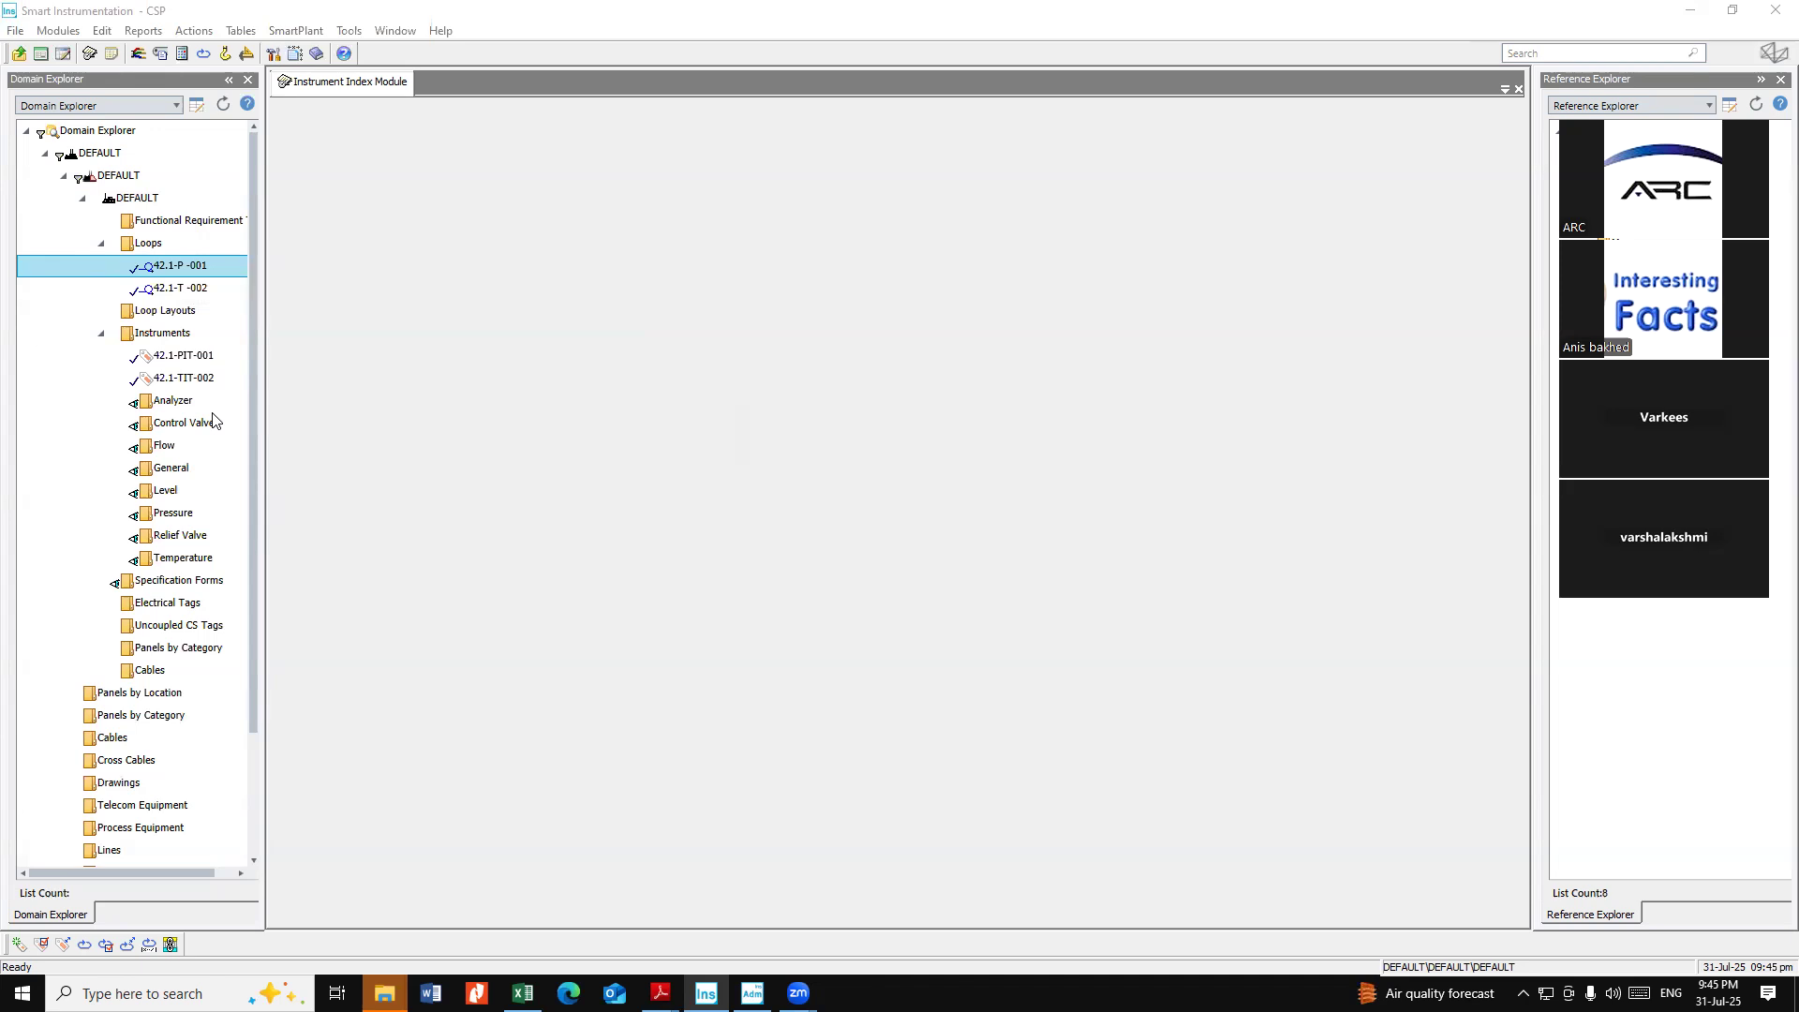
left_click(213, 297)
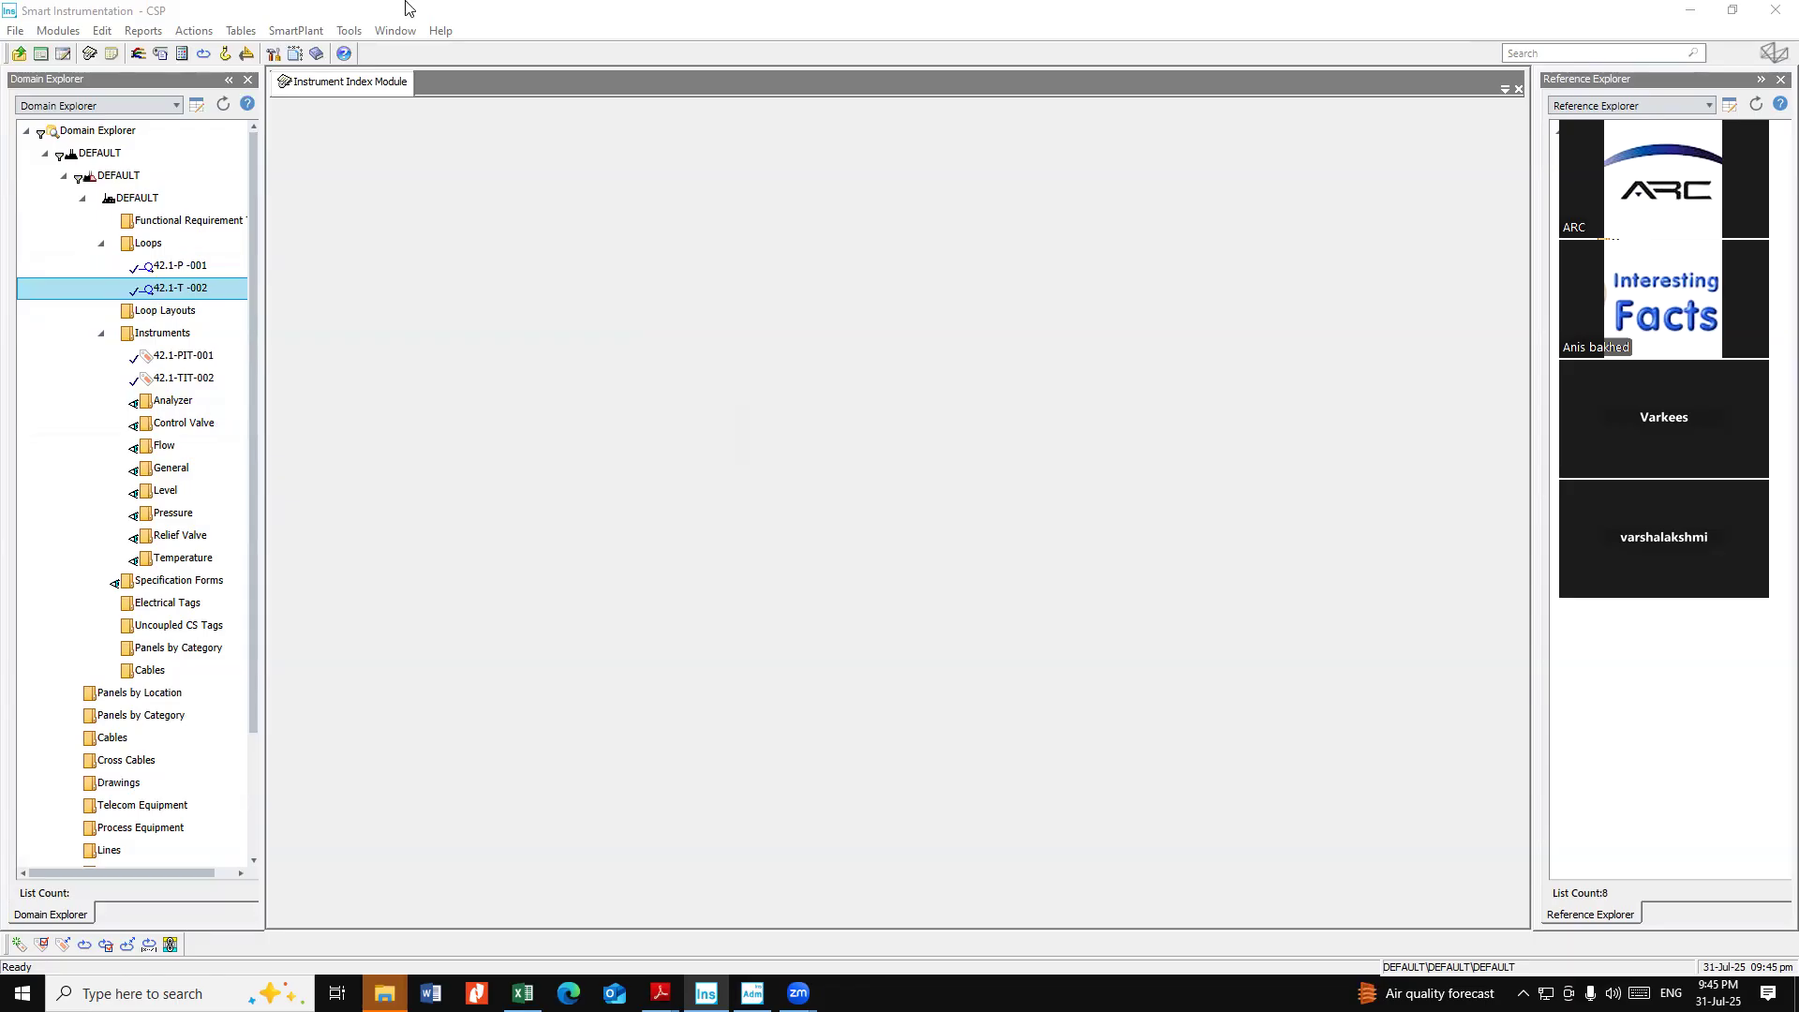
Expand loops 42.1-P -001 and 42.1-T -002 to view their assigned instruments
right_click(196, 295)
mouse_move(242, 298)
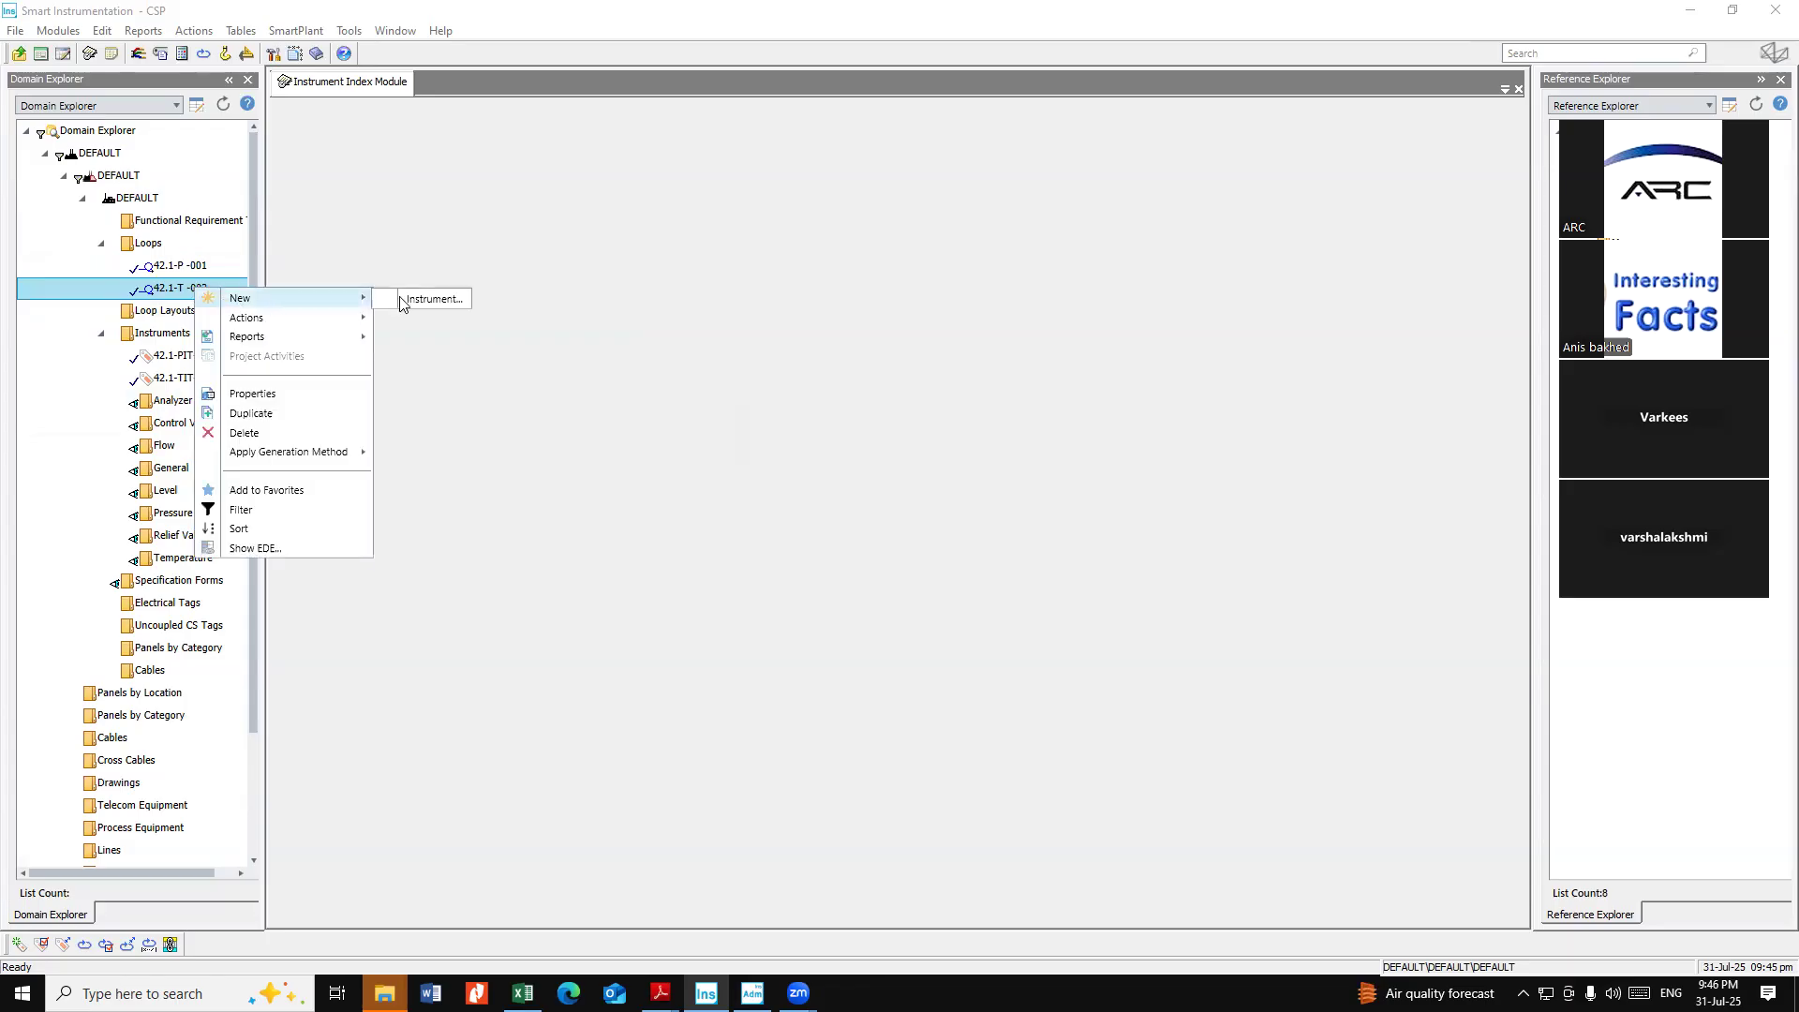
left_click(501, 414)
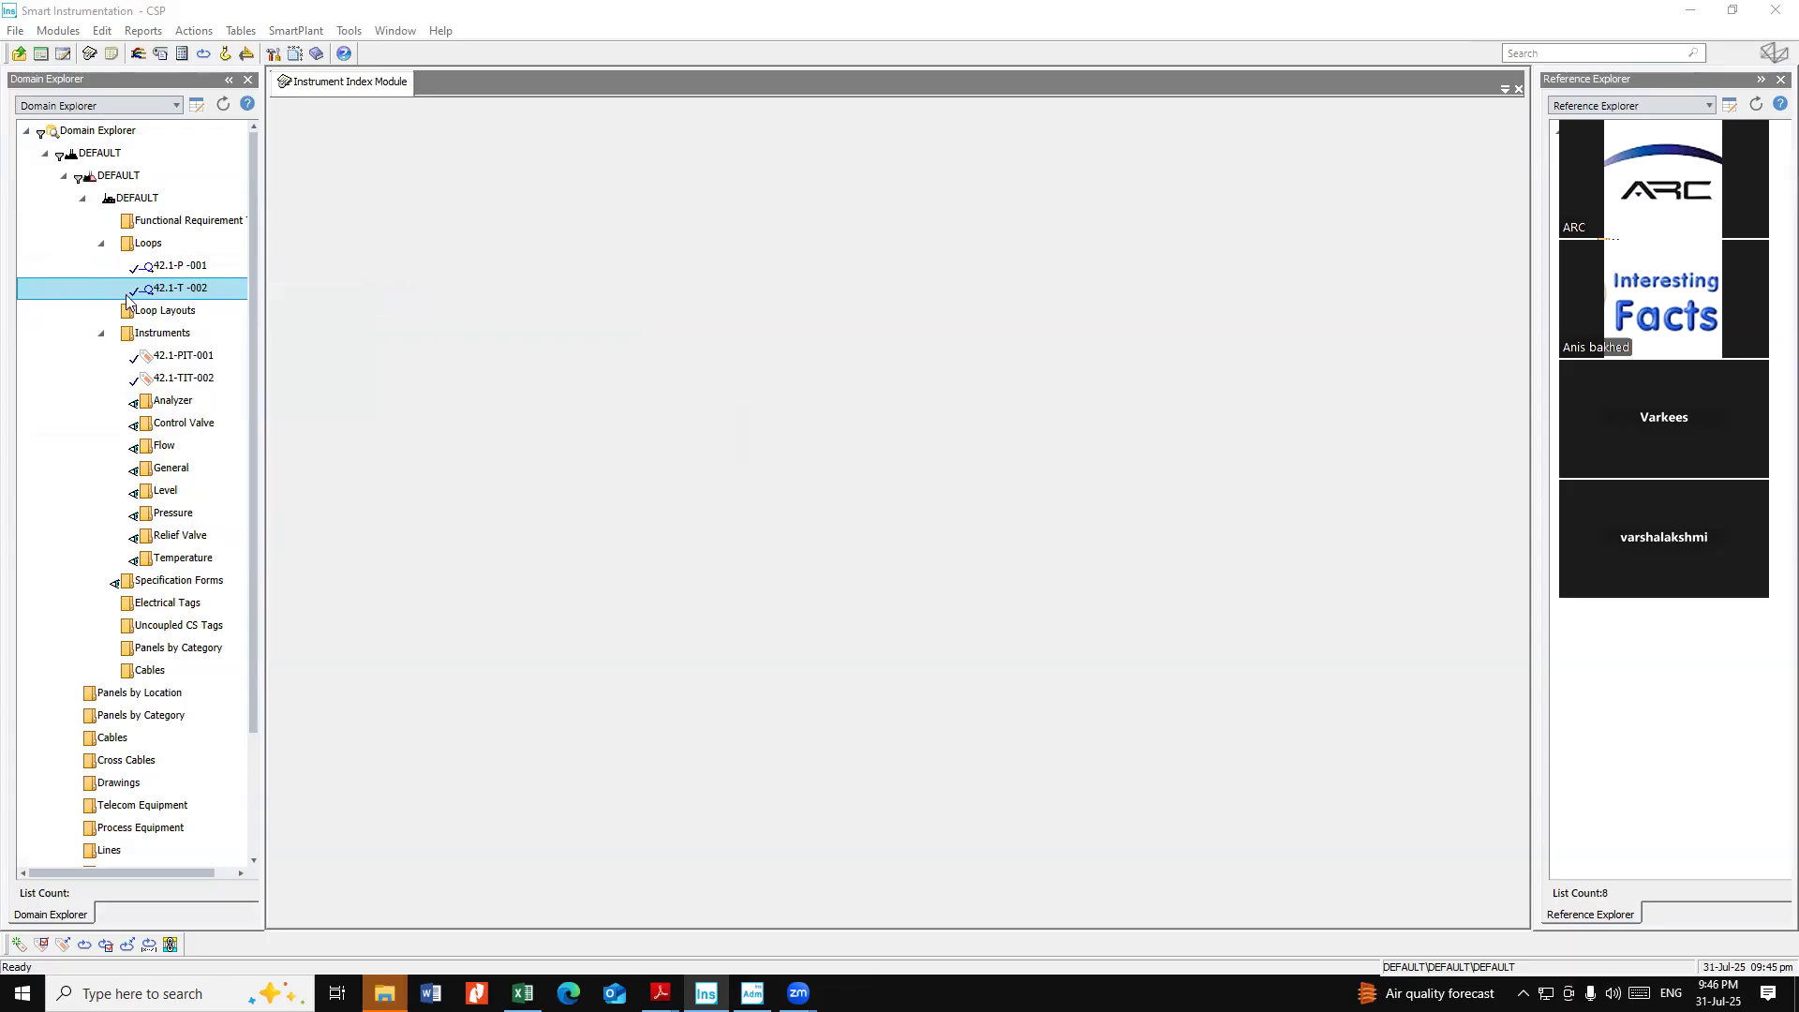
double_click(186, 292)
double_click(187, 272)
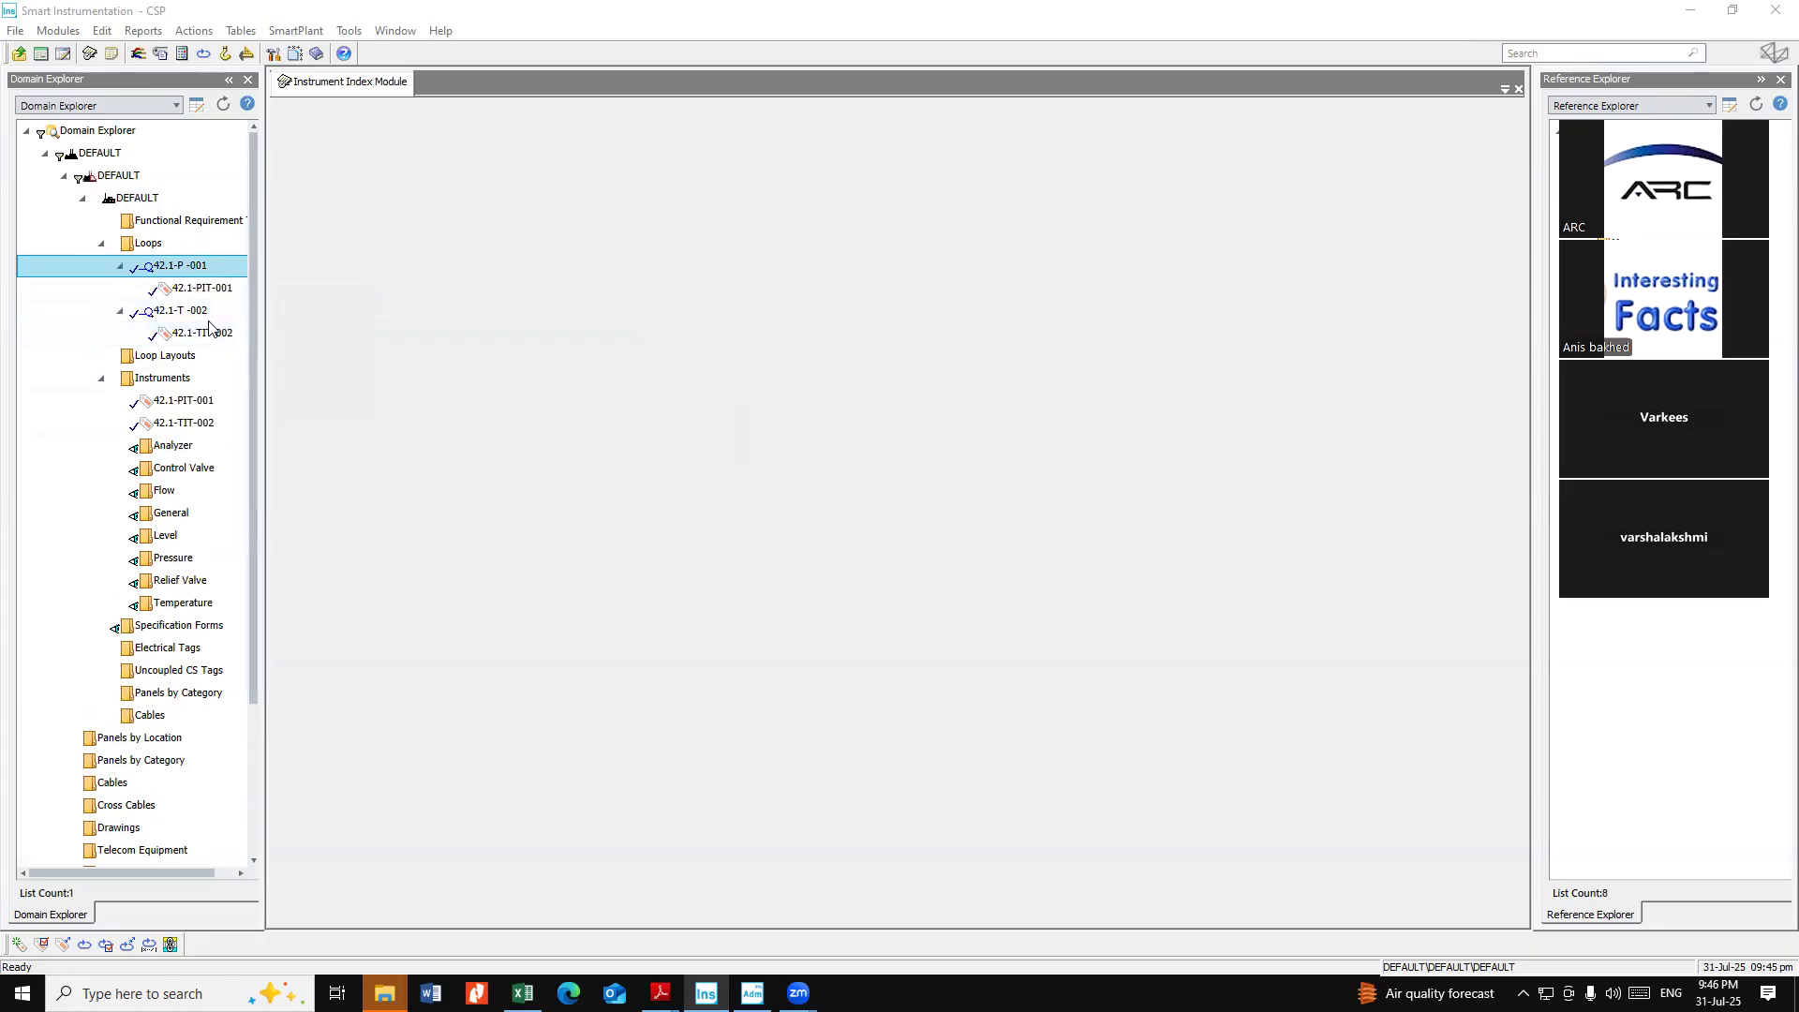
Add a new instrument tag 42.1-TY -002 to loop 42.1-T -002 with instrument type TY (I/P converter)
left_click(197, 317)
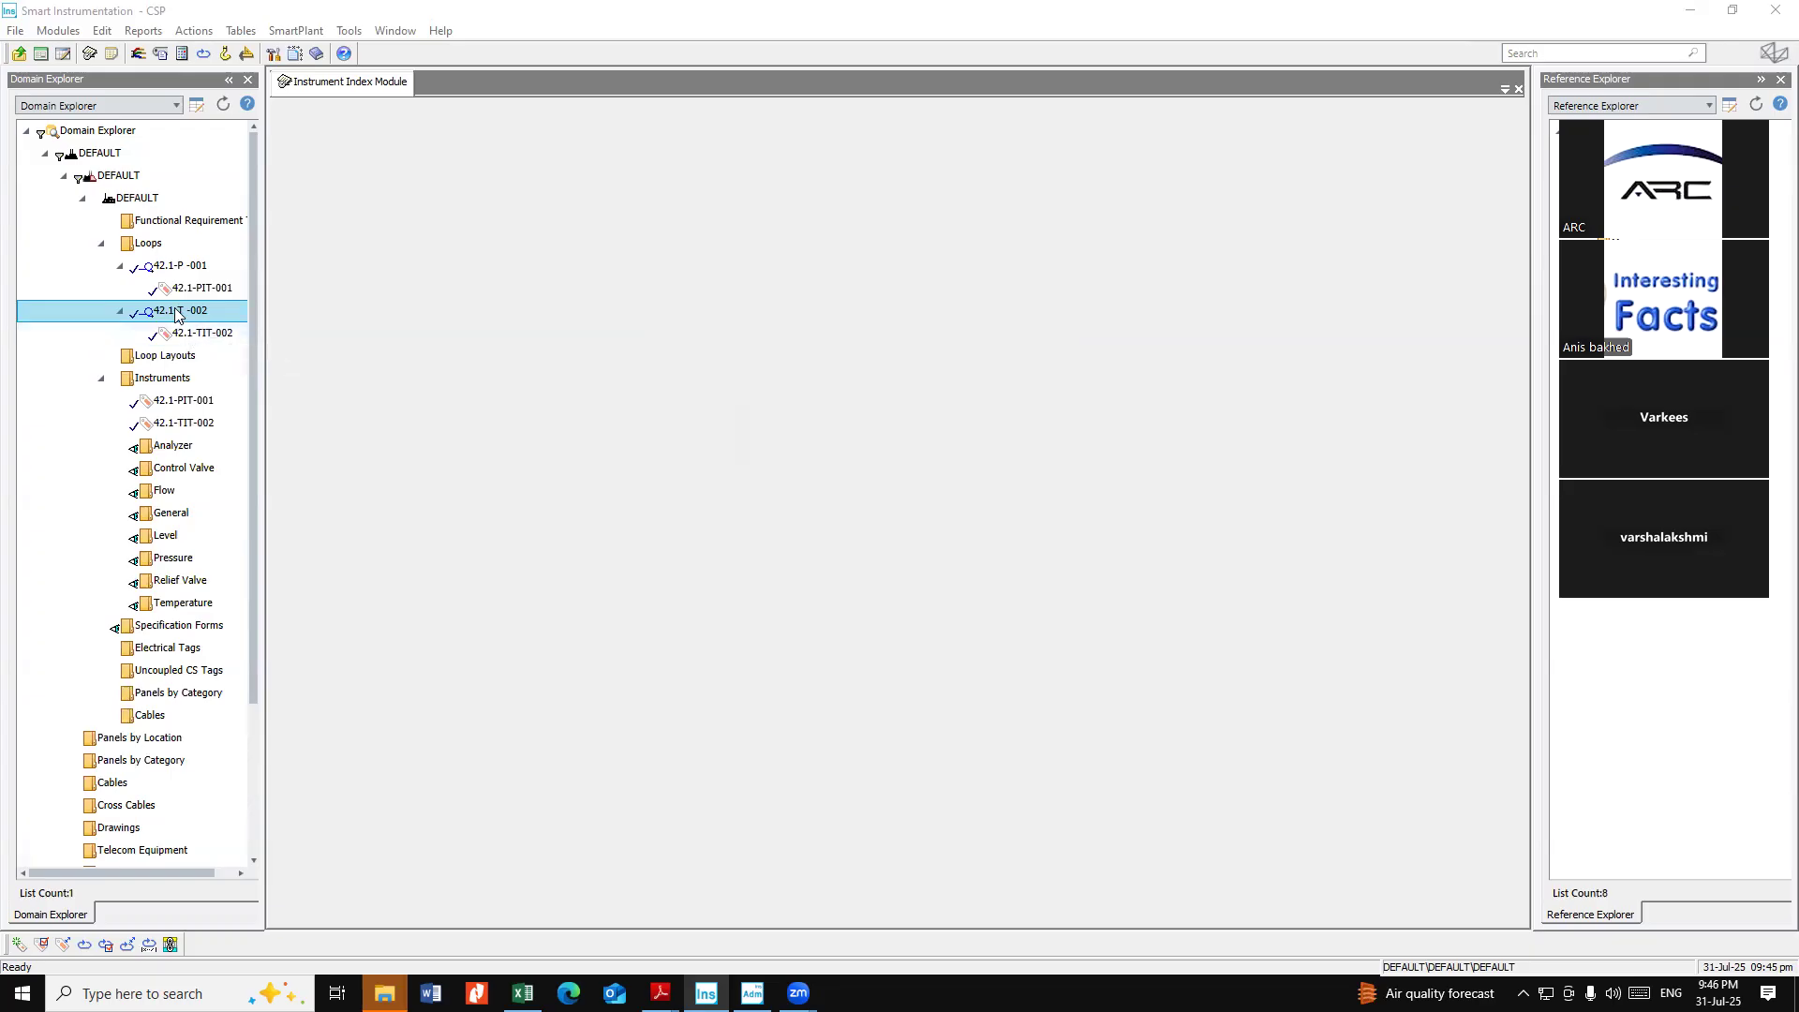
right_click(178, 310)
mouse_move(282, 318)
left_click(385, 321)
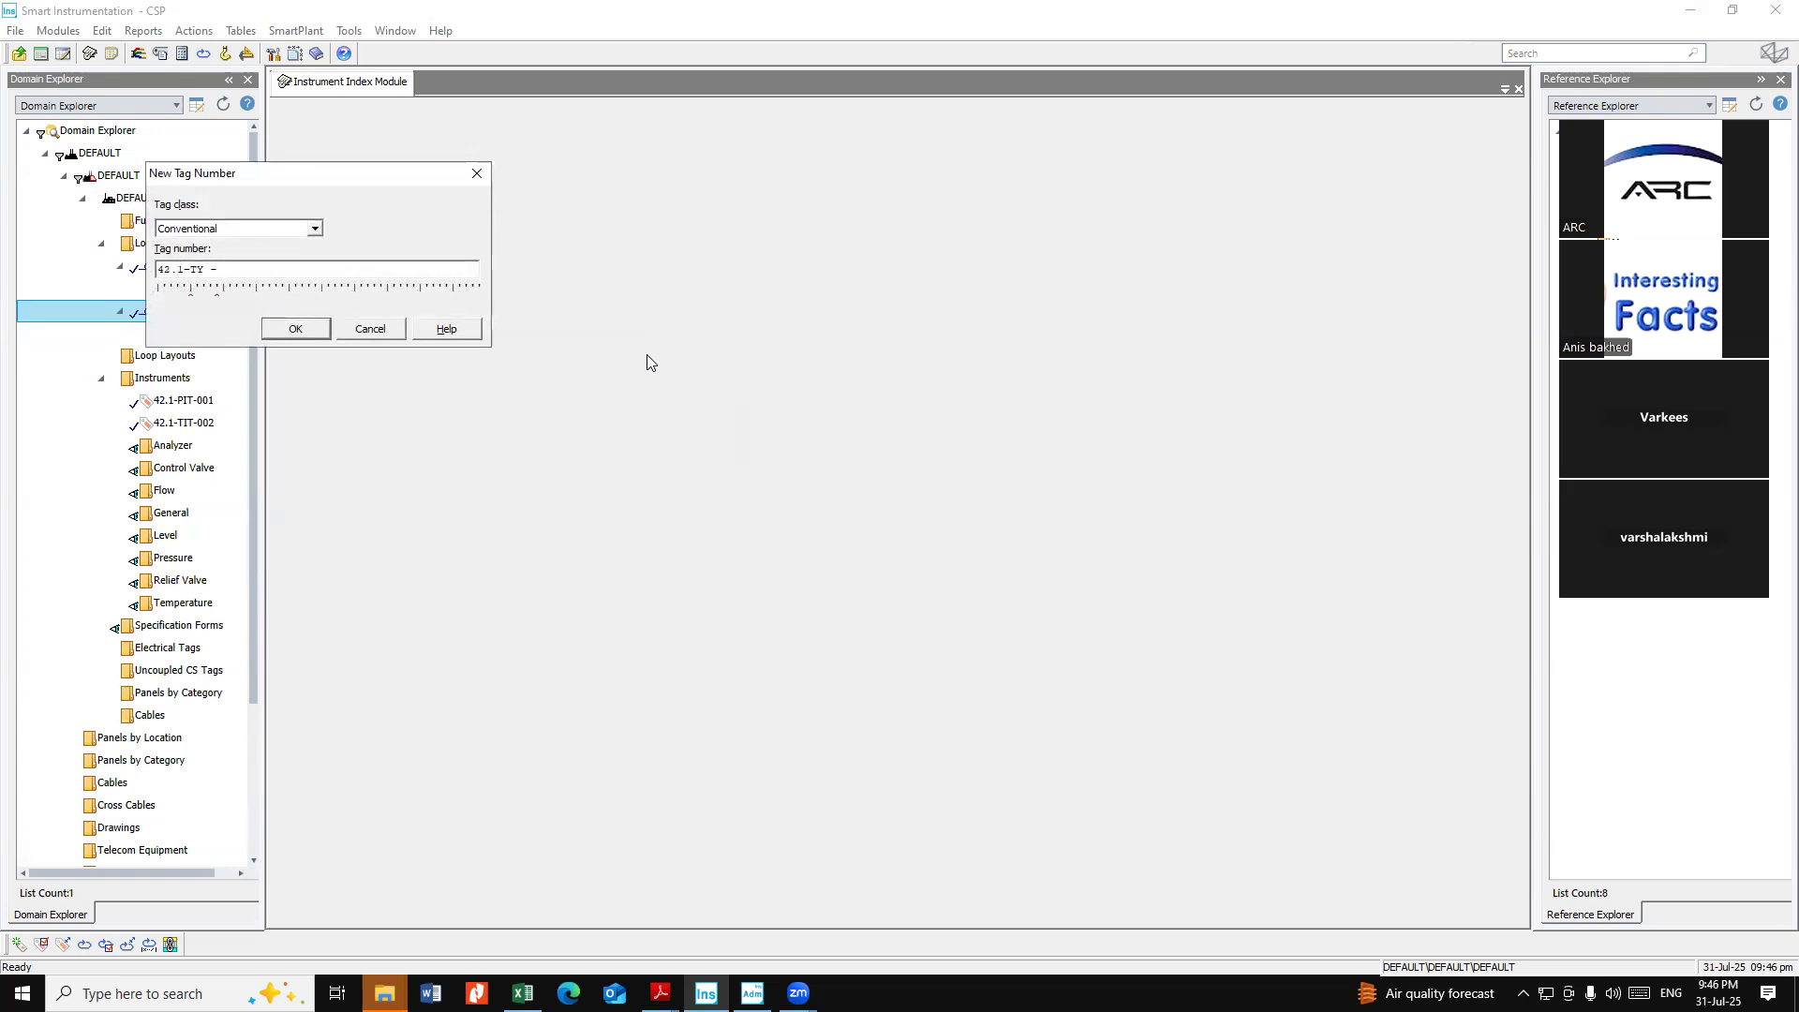
key("Return")
type("TY")
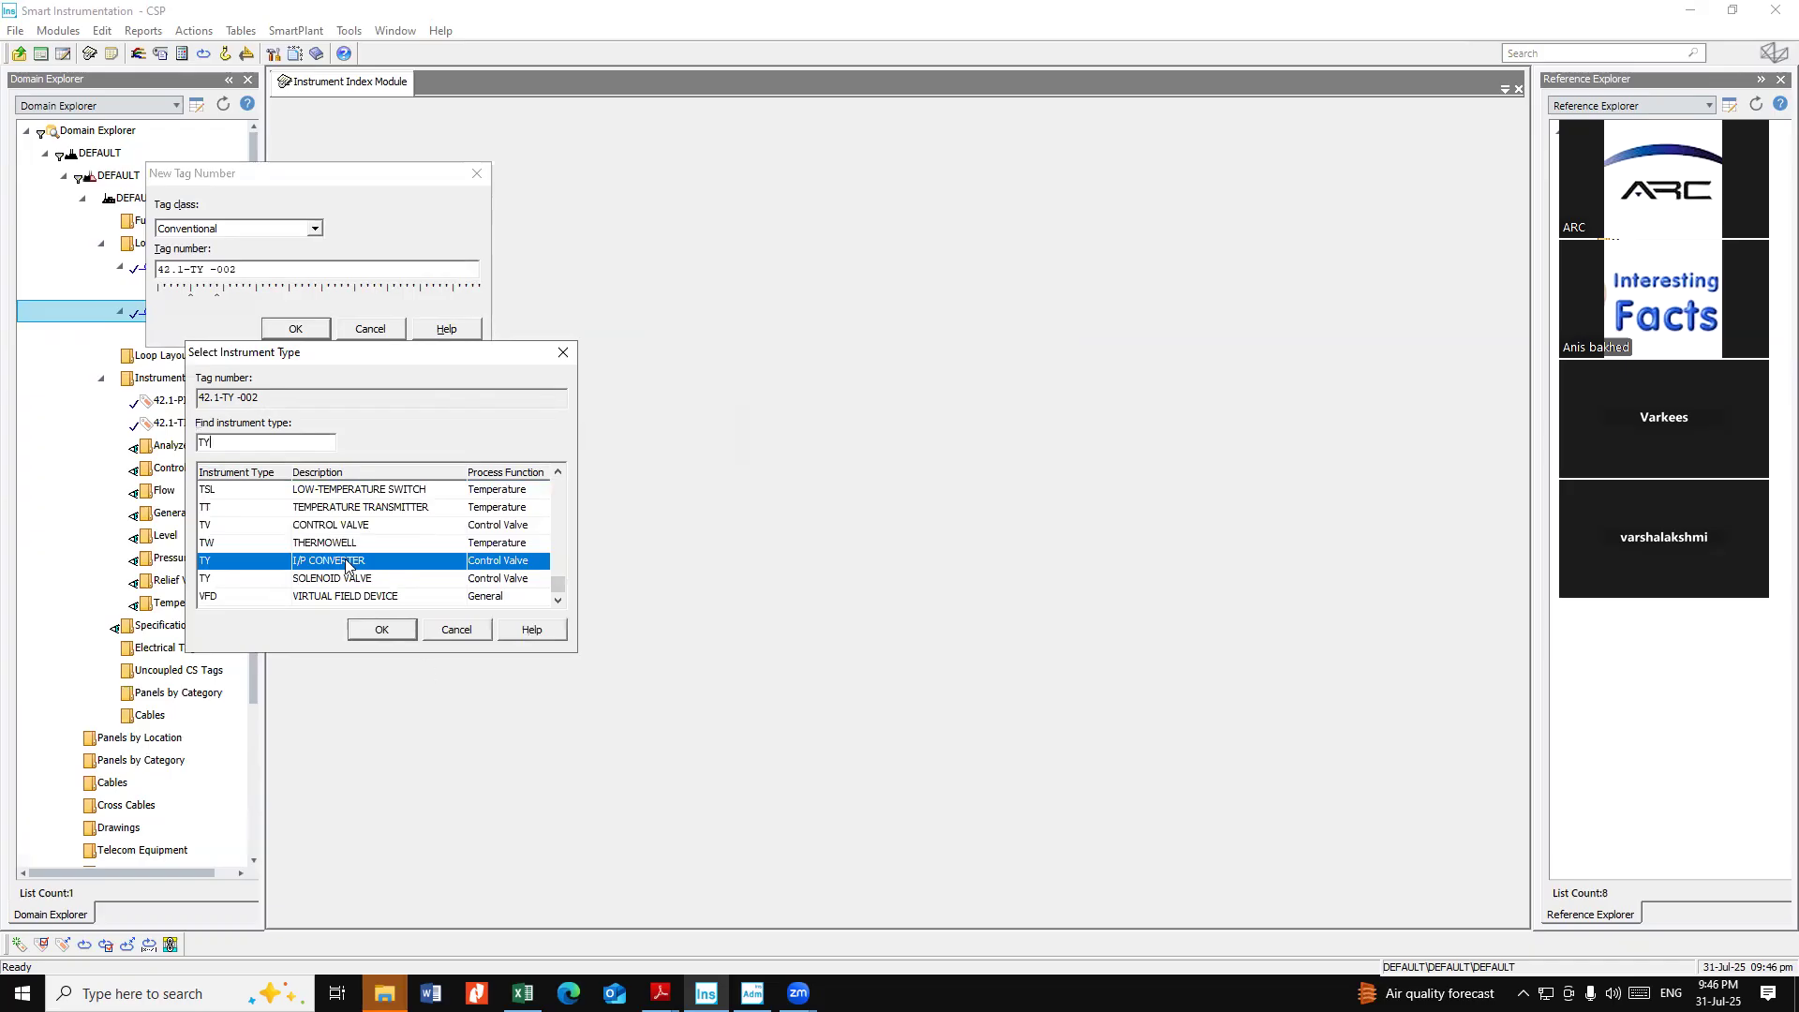
left_click(398, 638)
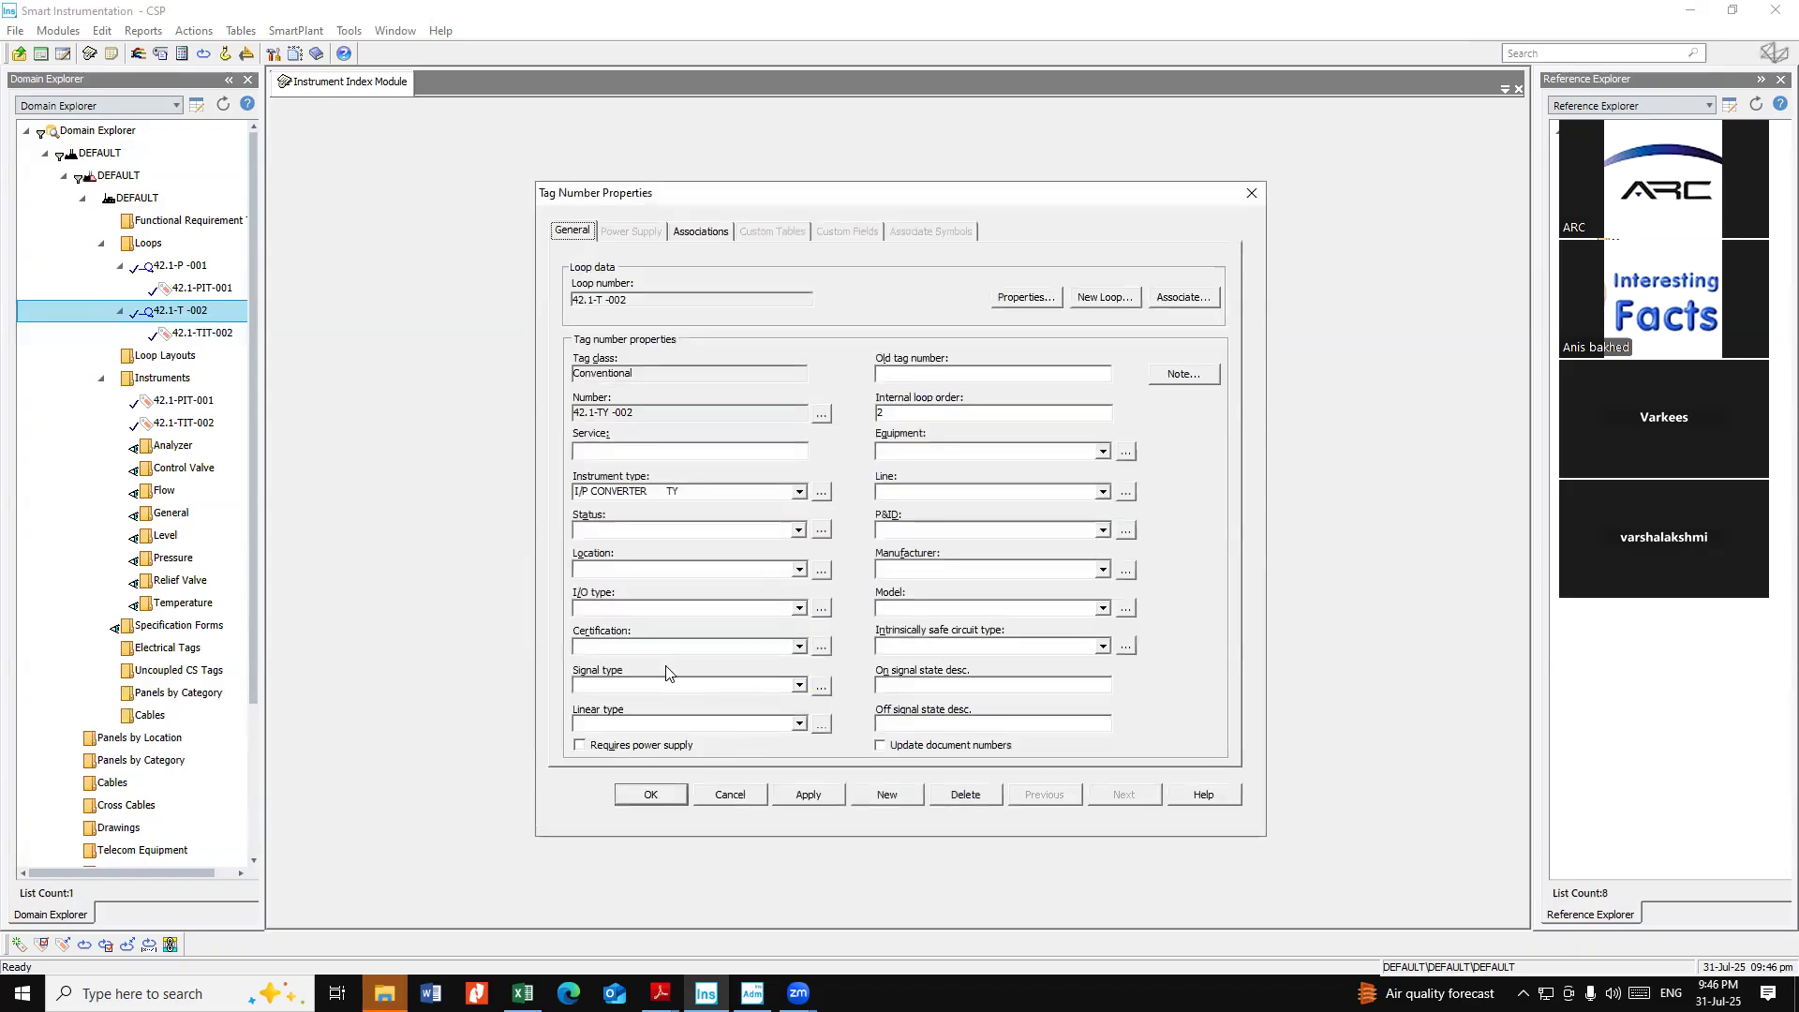
Set the 42.1-TY -002 tag's I/O type to AO and save its properties
left_click(643, 608)
left_click(602, 668)
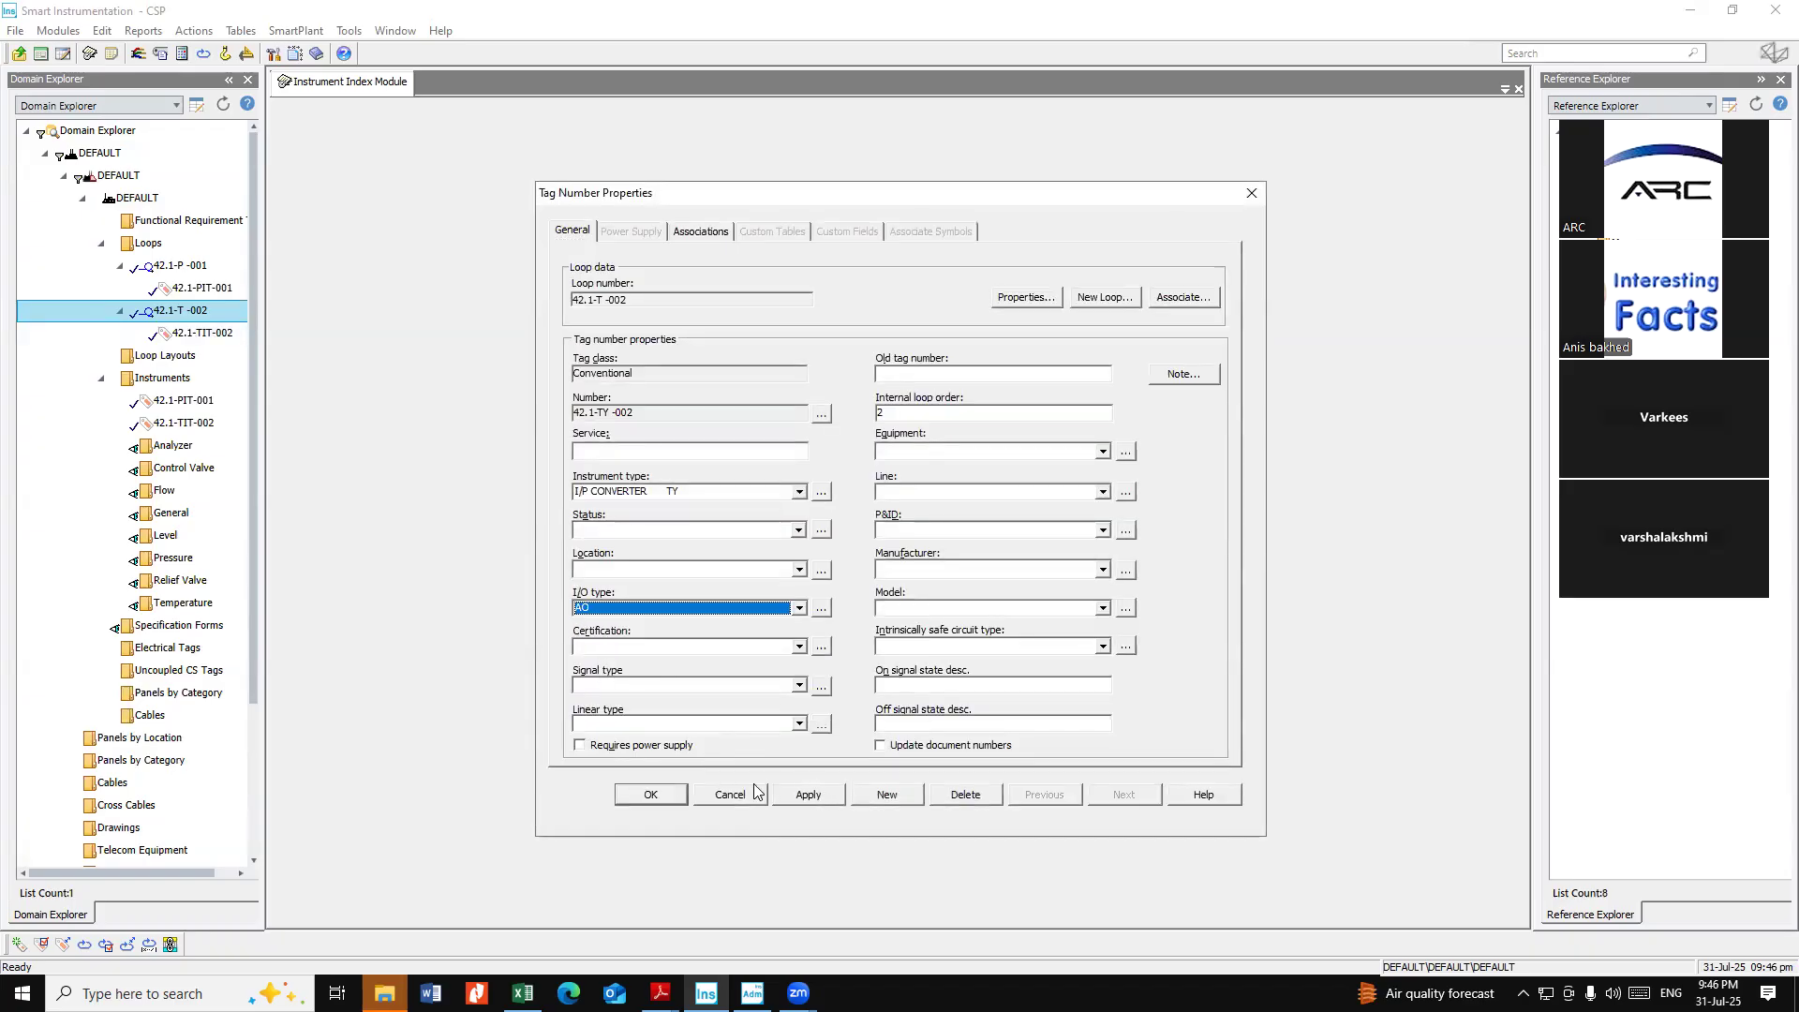
left_click(650, 795)
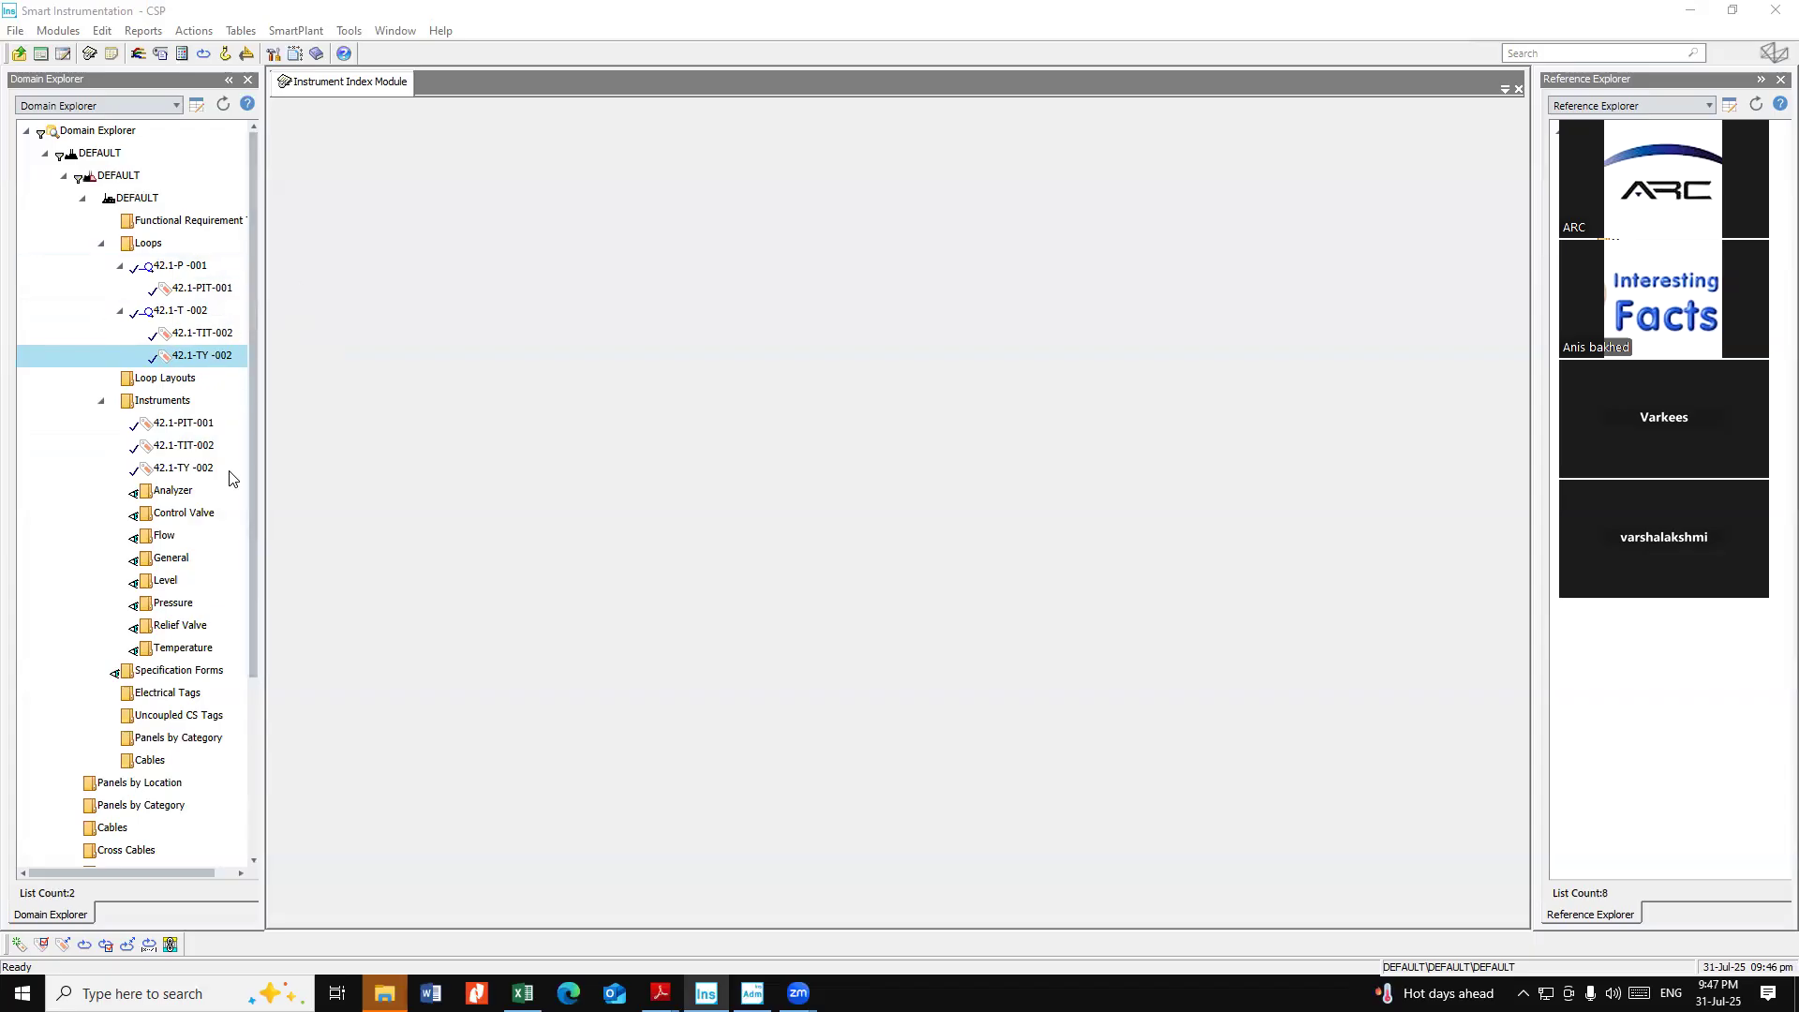
Duplicate tag 42.1-PIT-001 under the new number 42.1-PIT-003
left_click(197, 428)
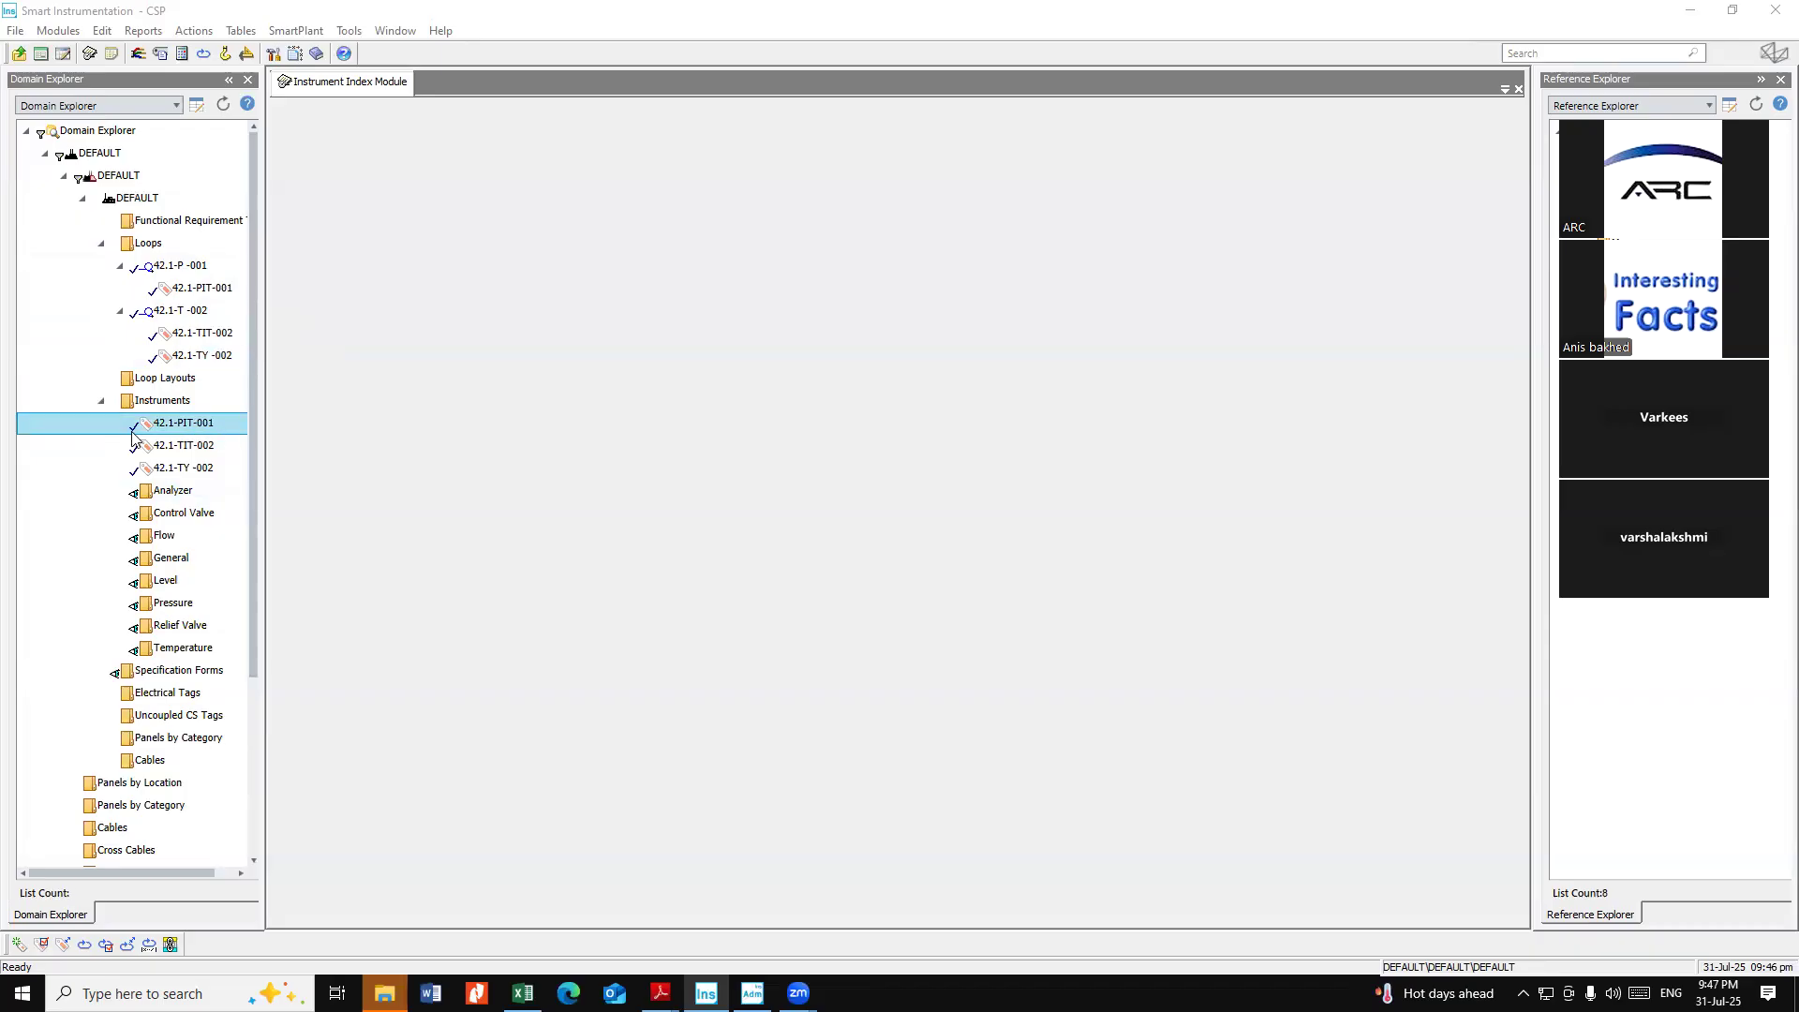
right_click(178, 430)
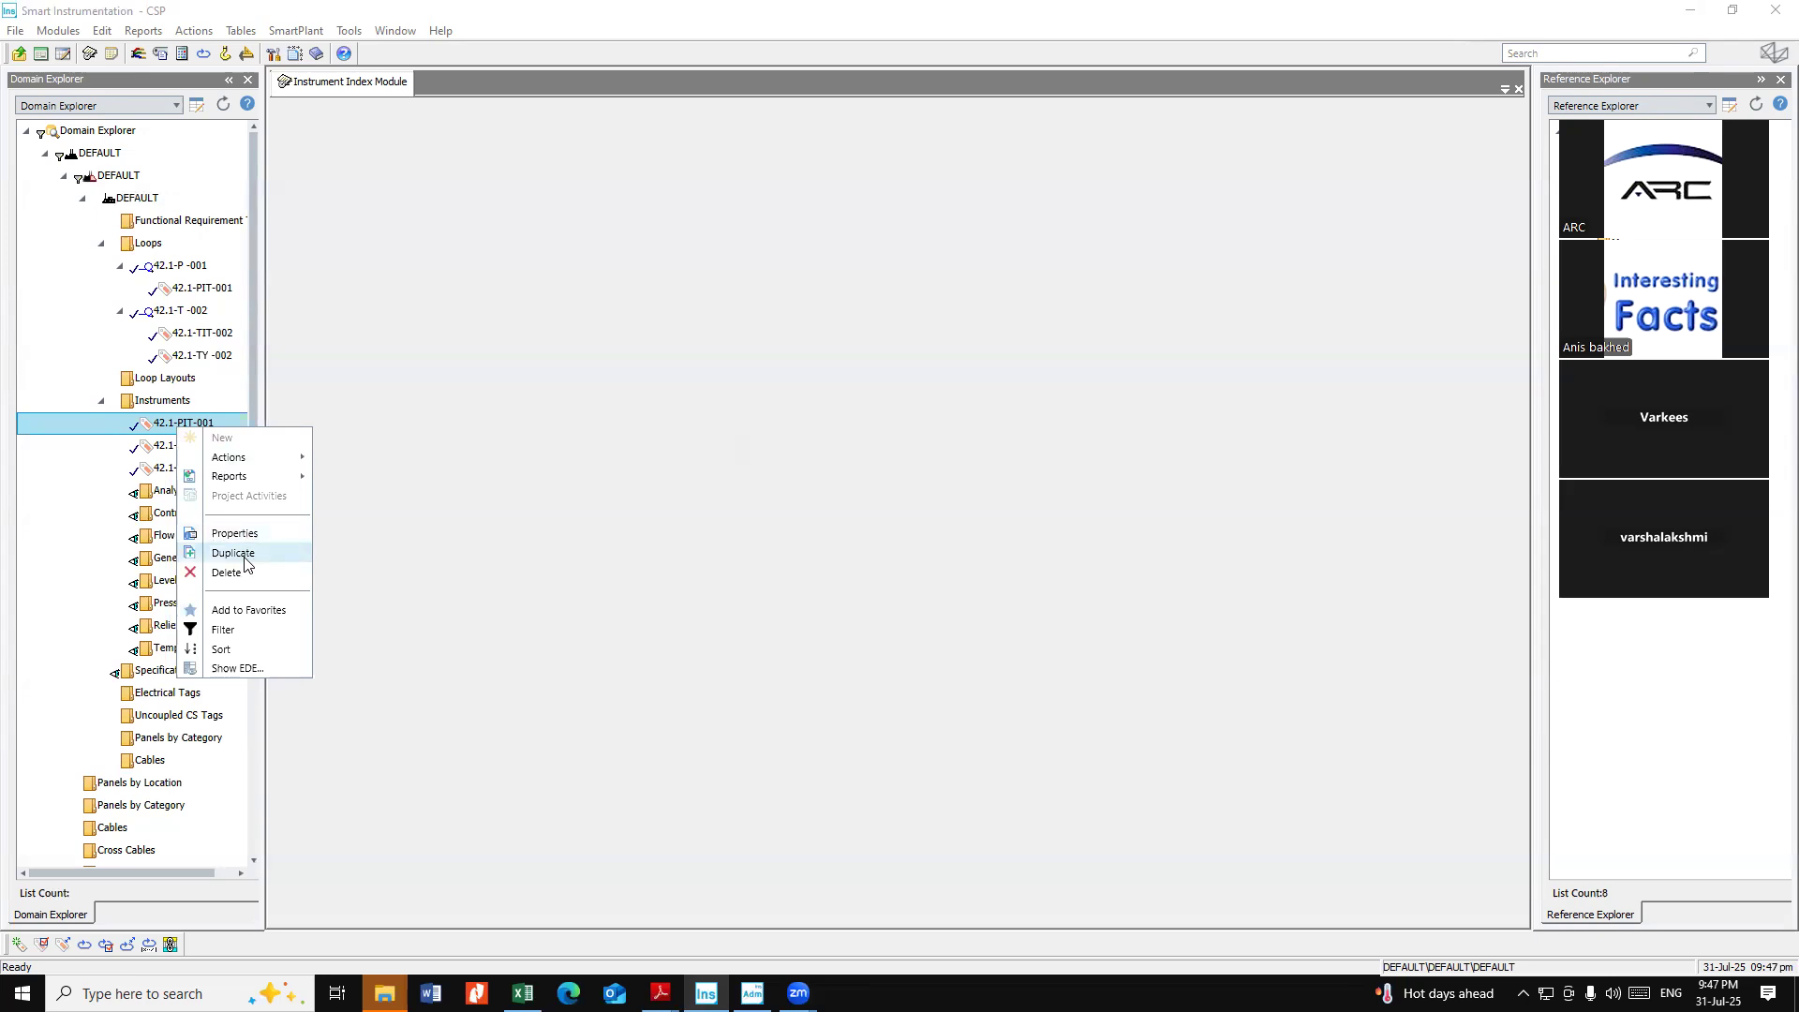
left_click(234, 553)
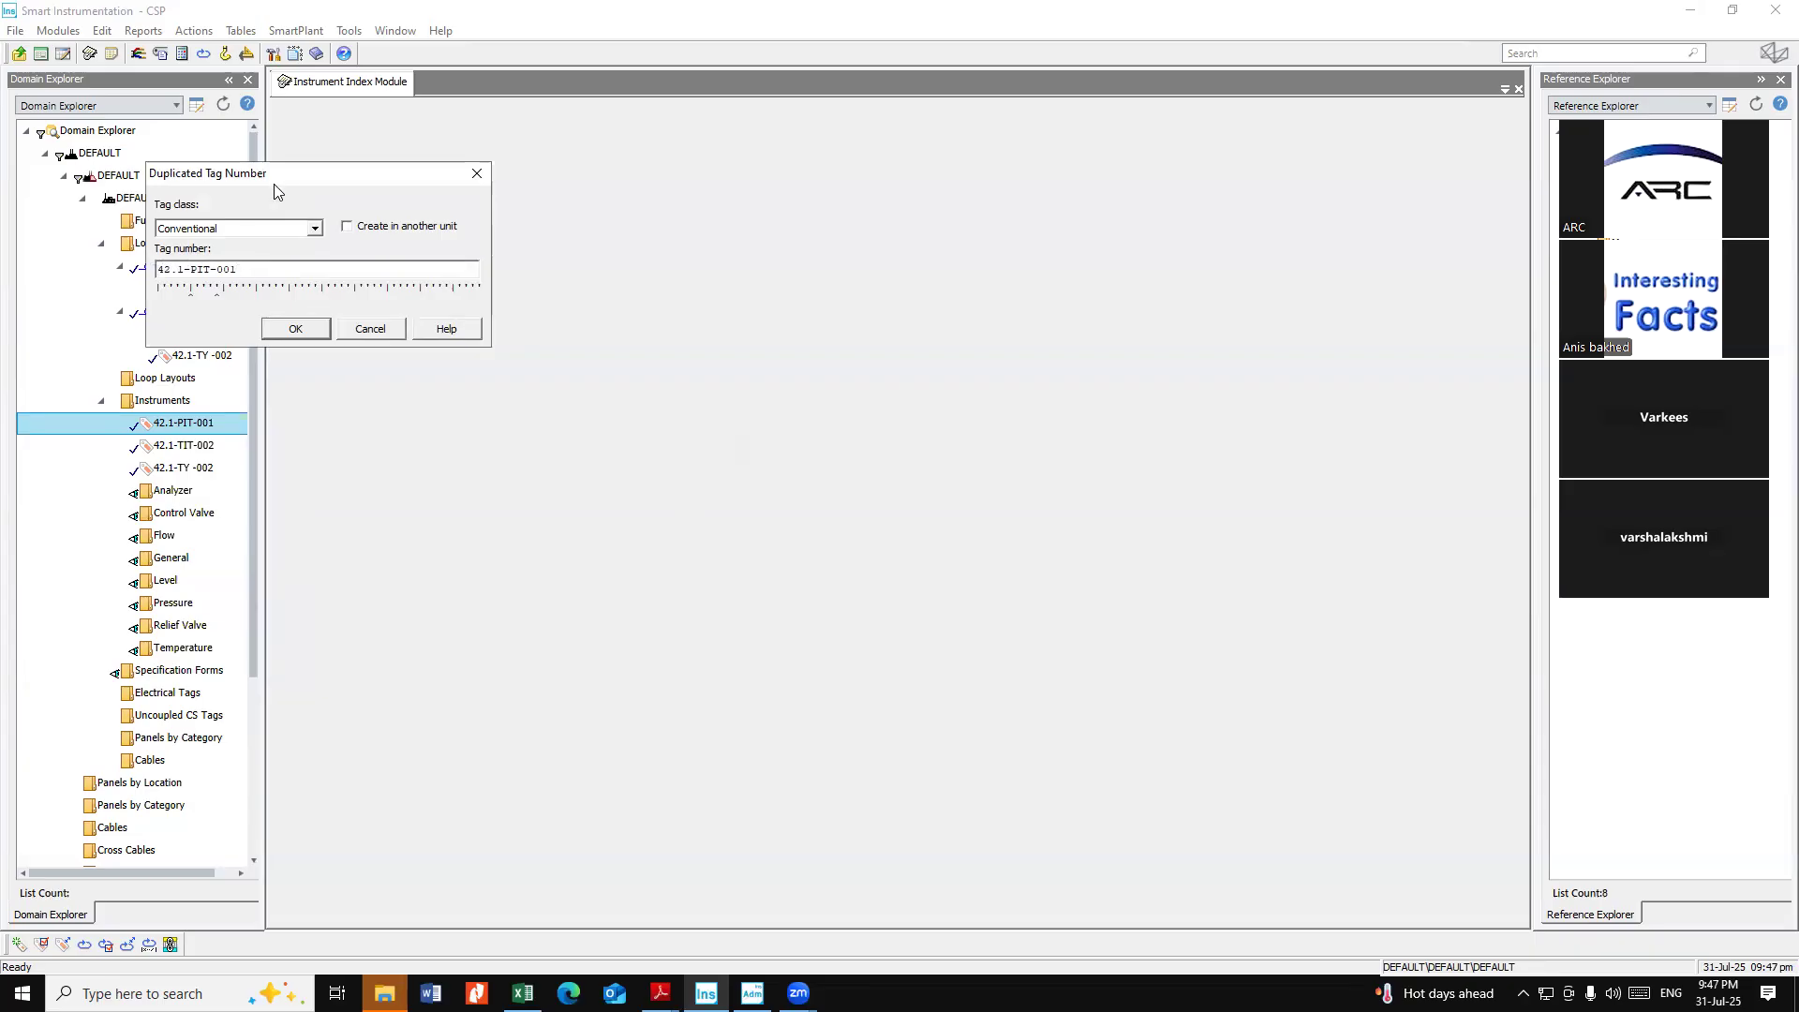
left_click_drag(281, 178, 613, 216)
left_click(626, 367)
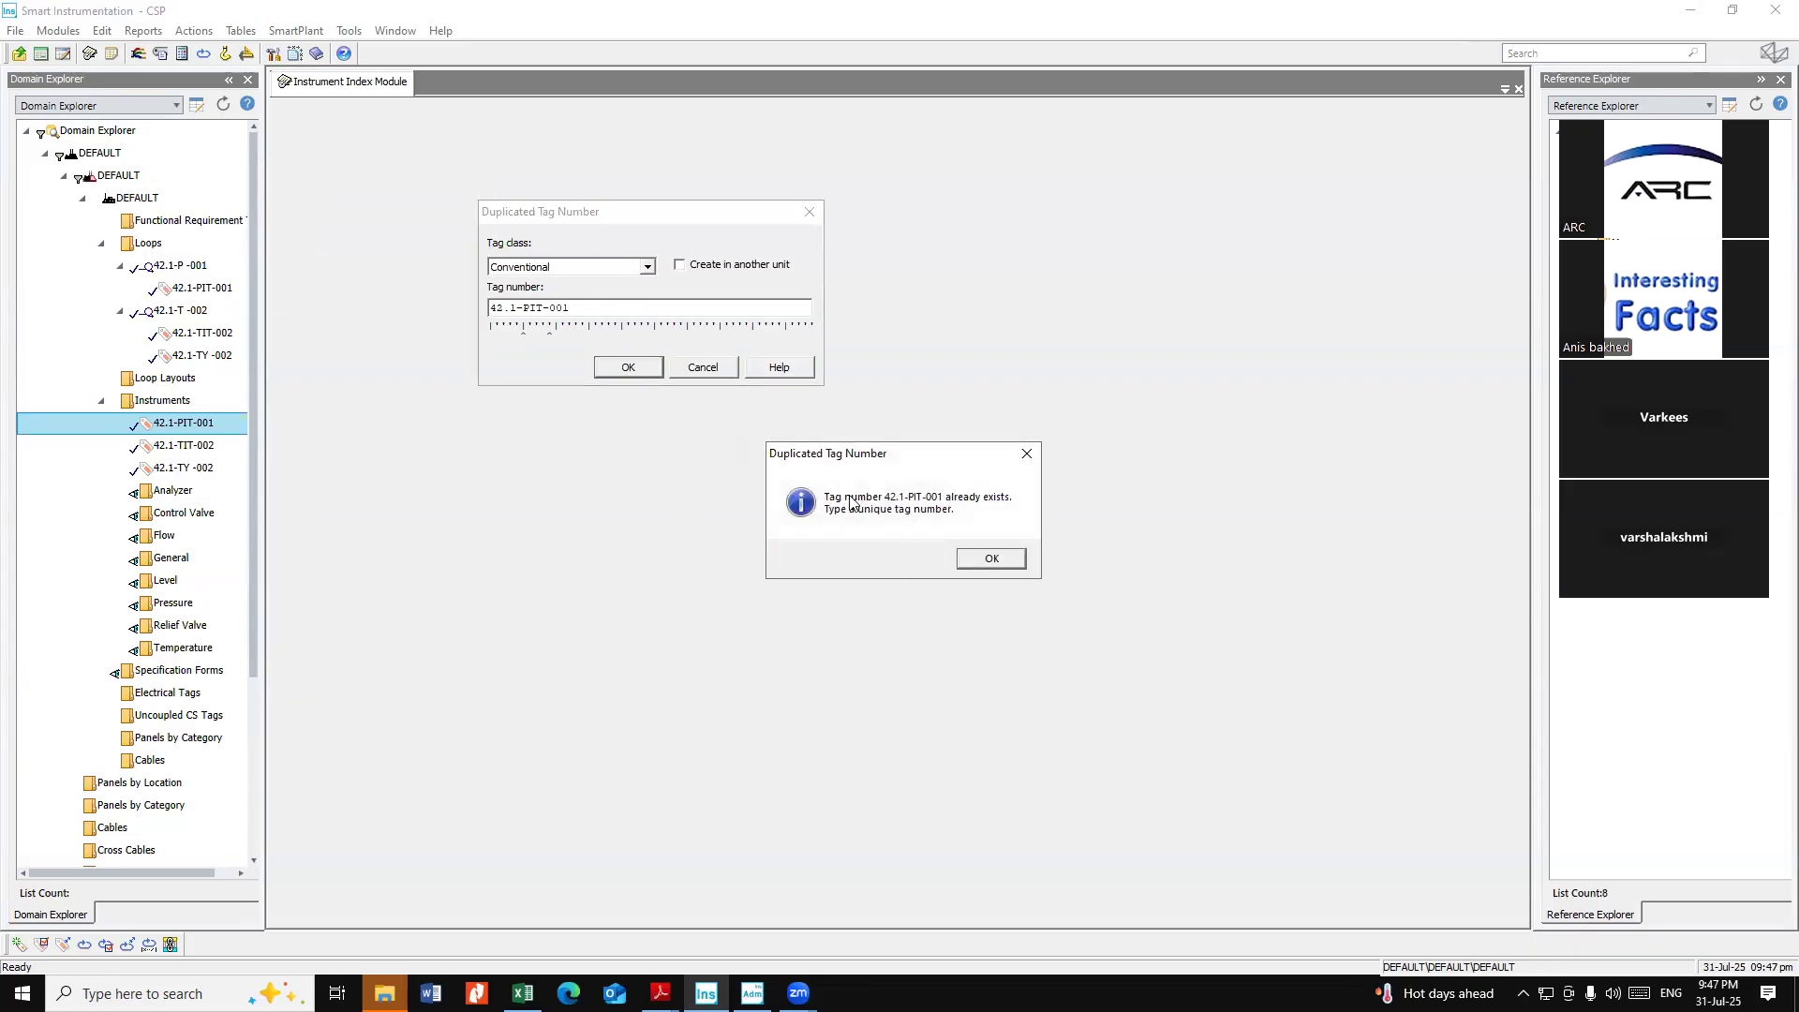
left_click(991, 559)
left_click_drag(562, 307, 568, 307)
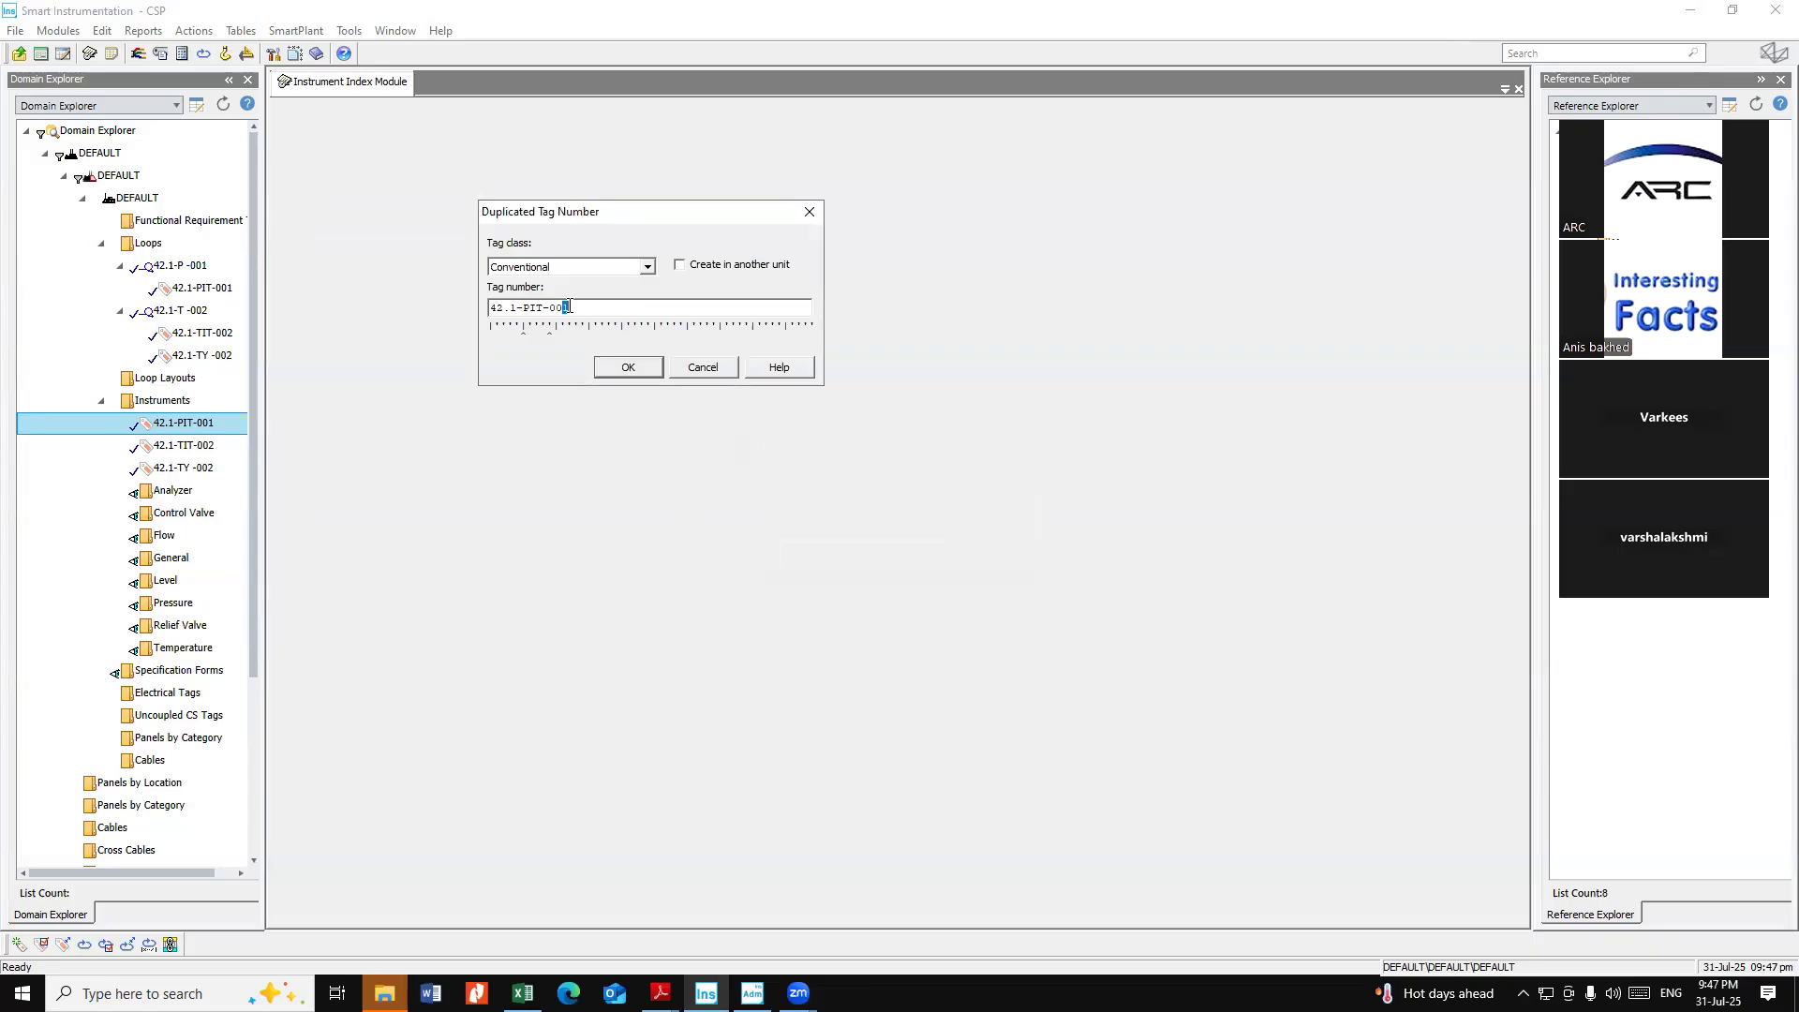
left_click(628, 367)
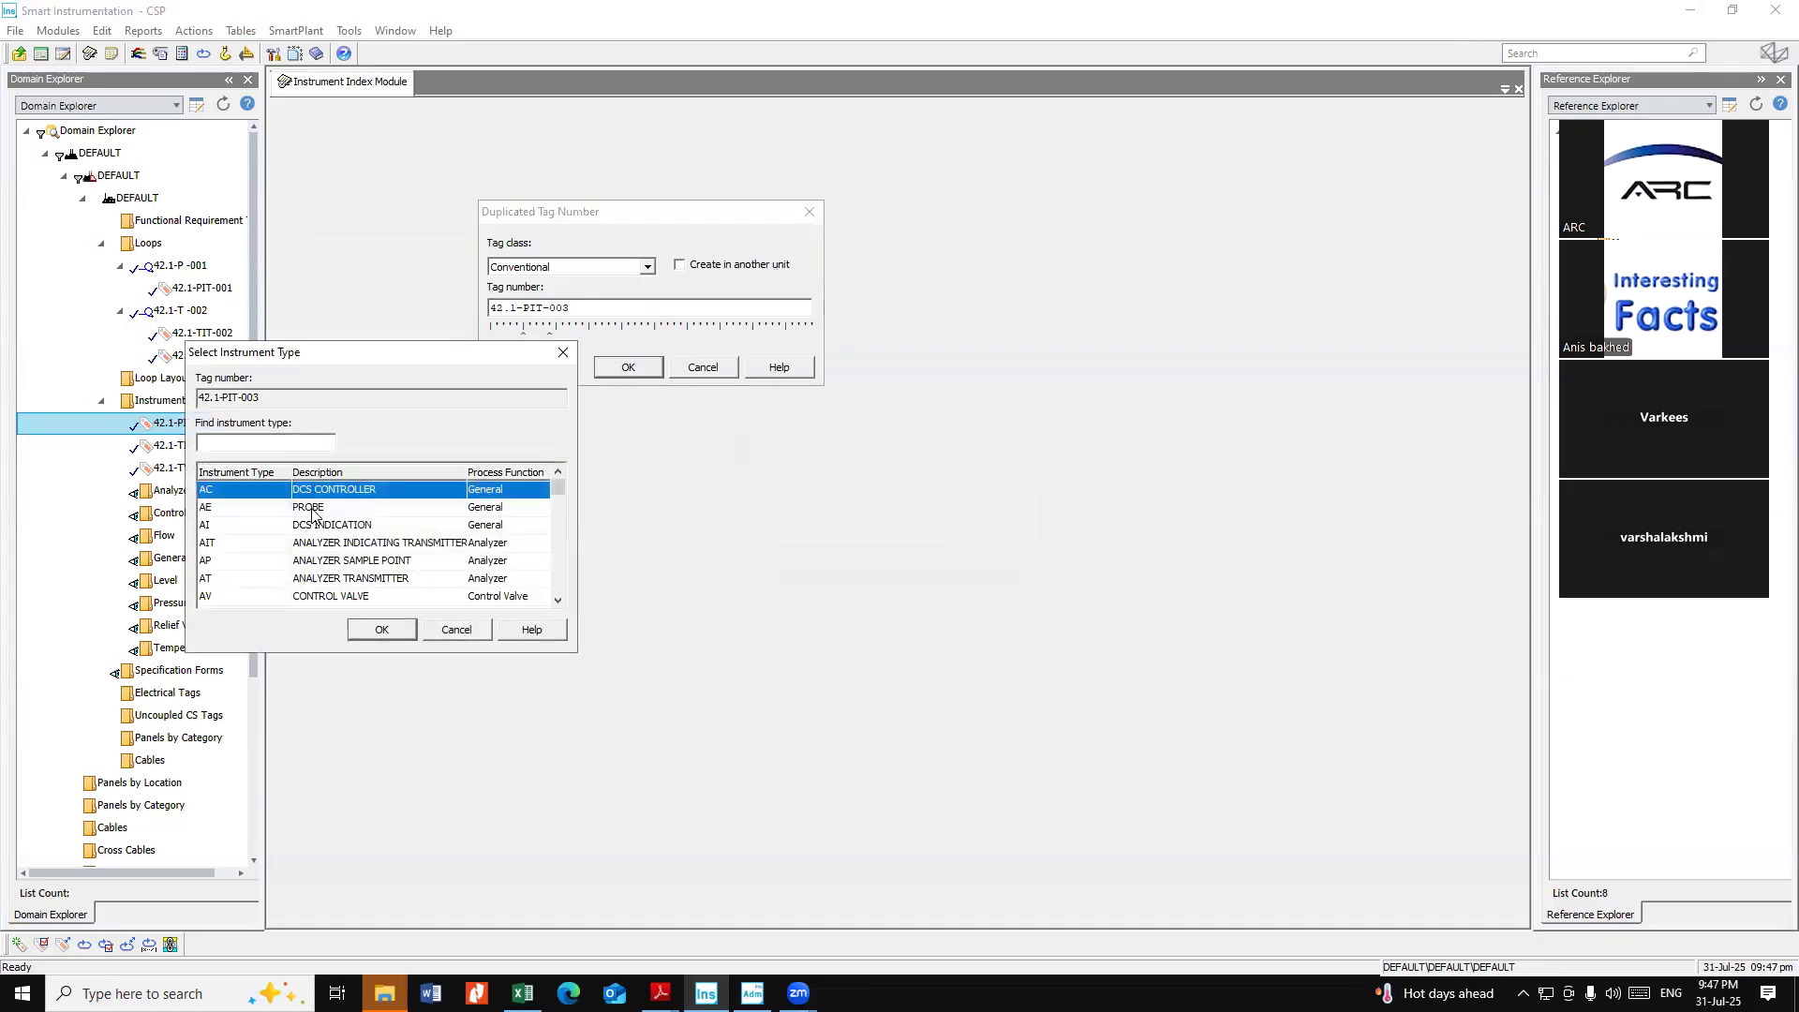
Choose instrument type PT (pressure transmitter) for the duplicate and accept the blank loop name and new loop properties
type("P")
type("IT")
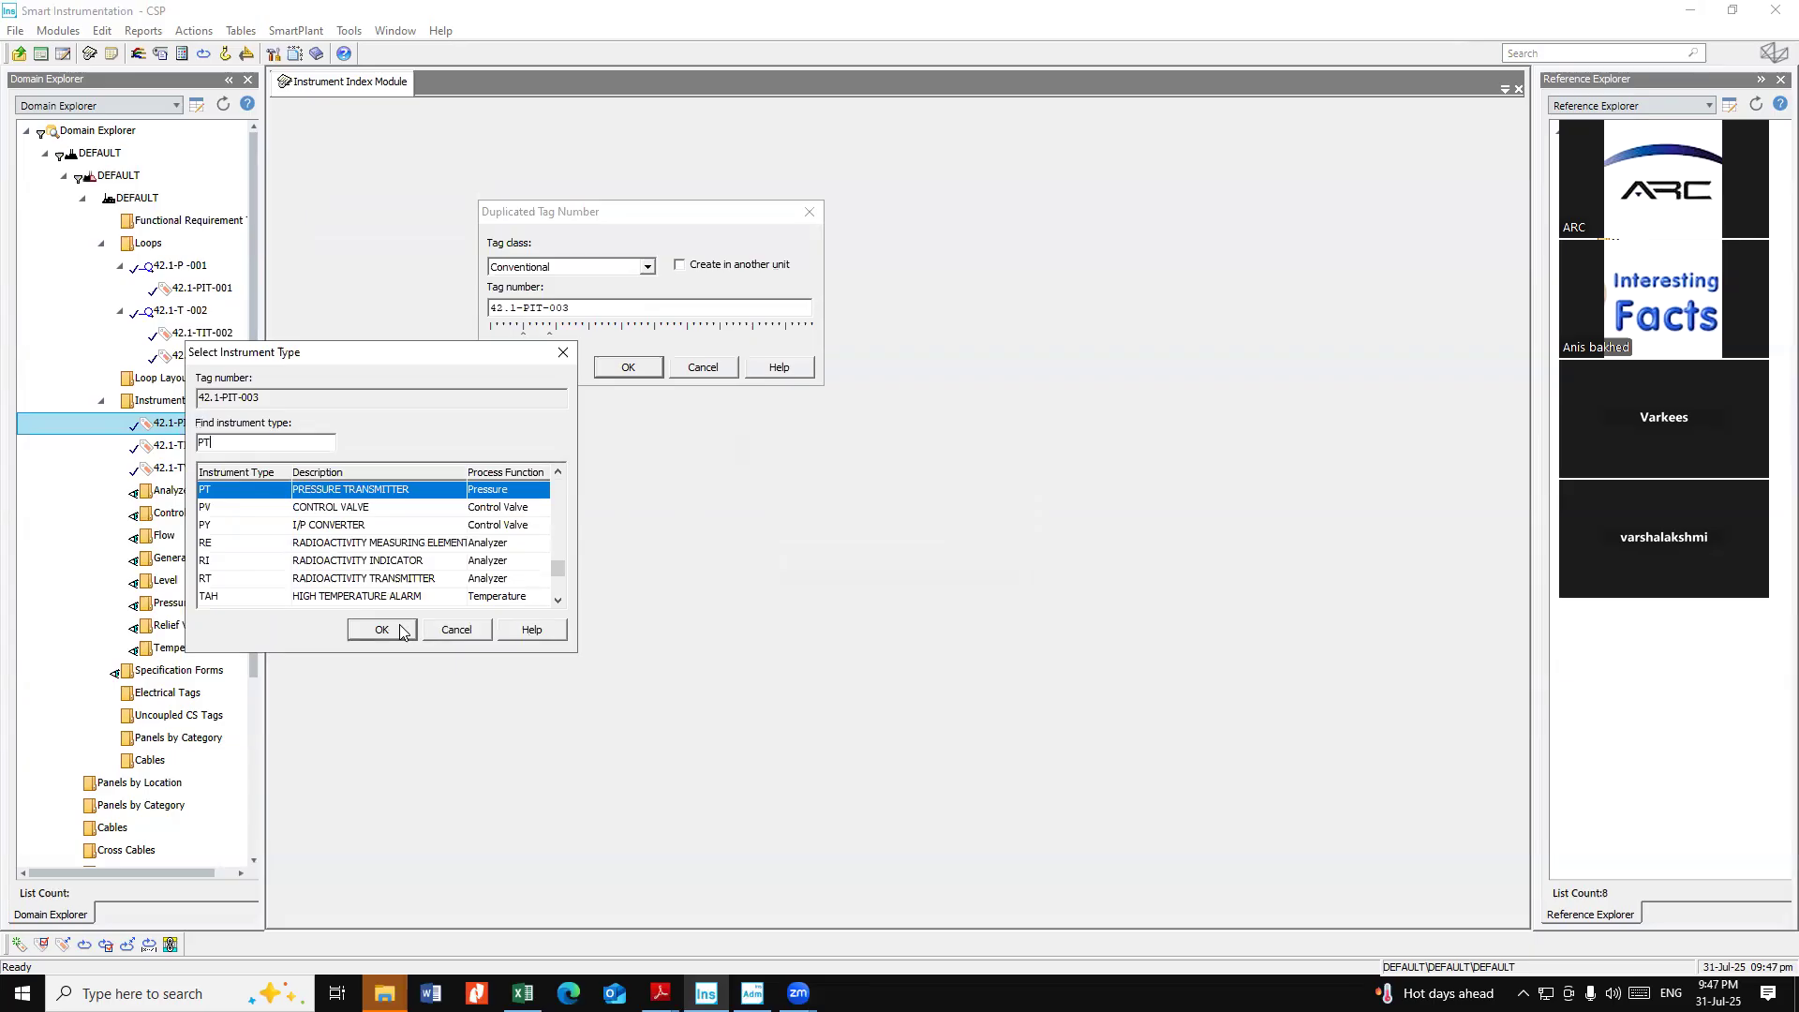
left_click(403, 630)
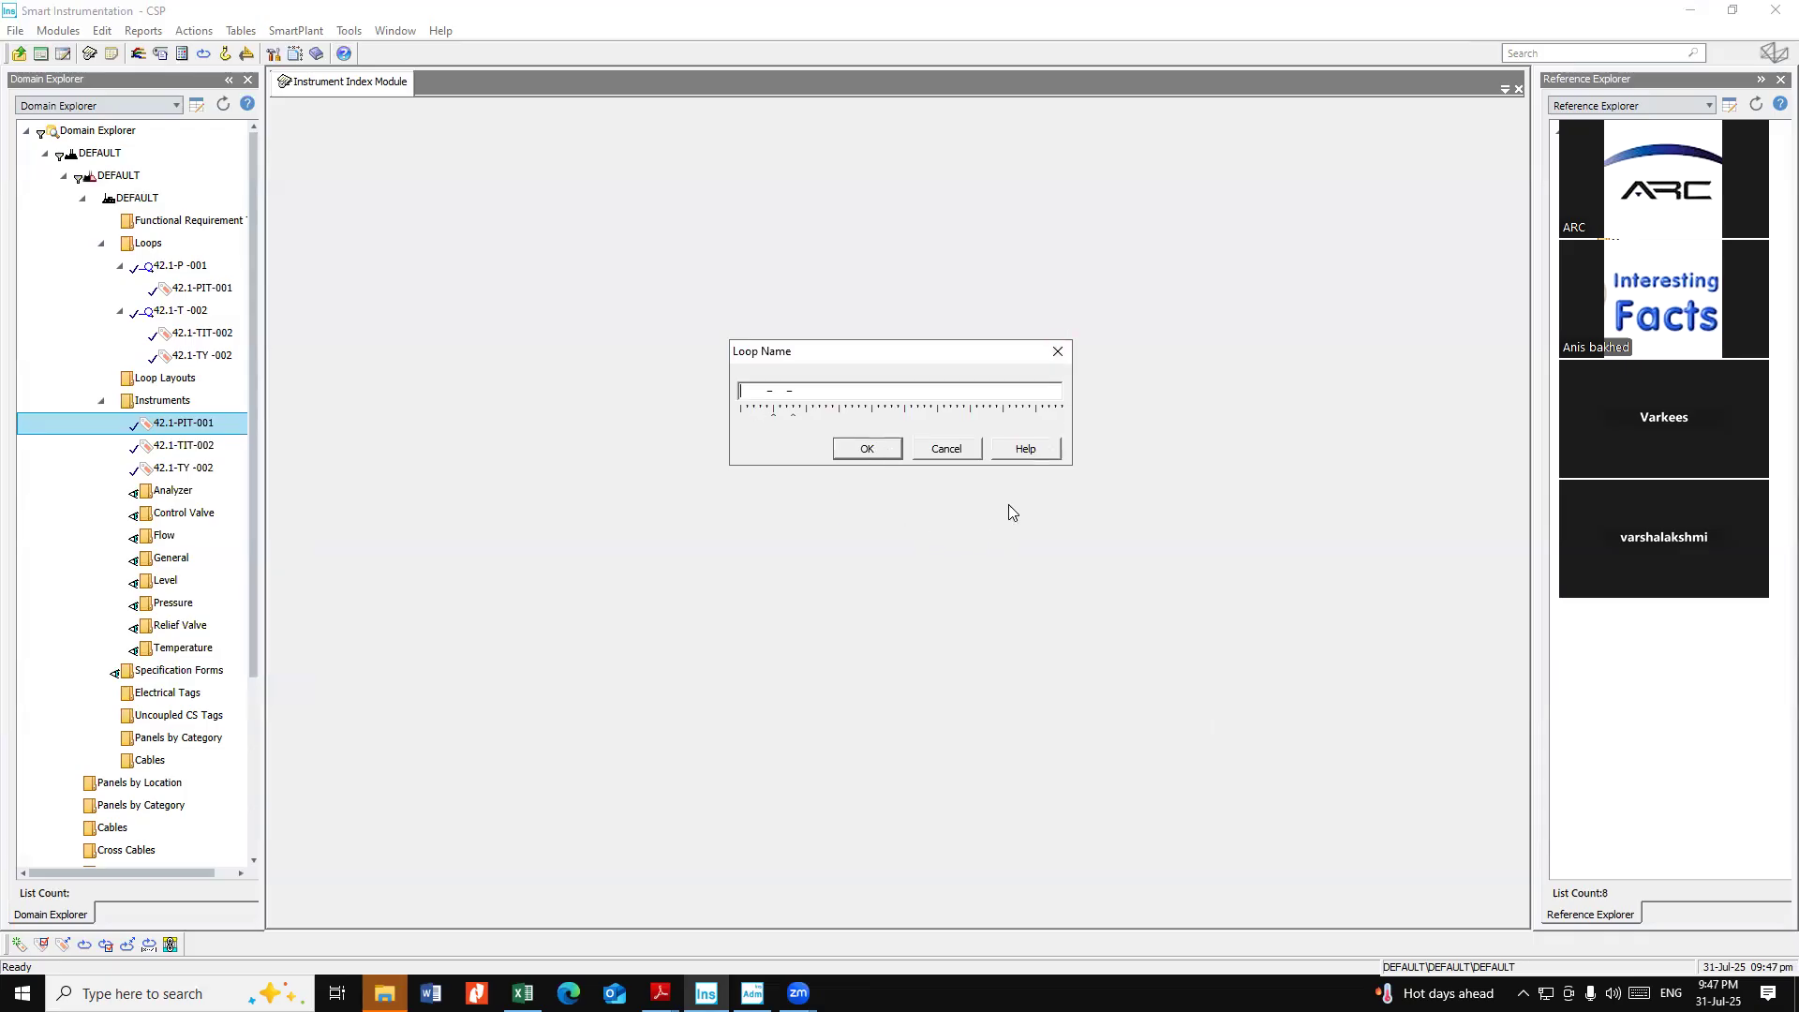
left_click(882, 450)
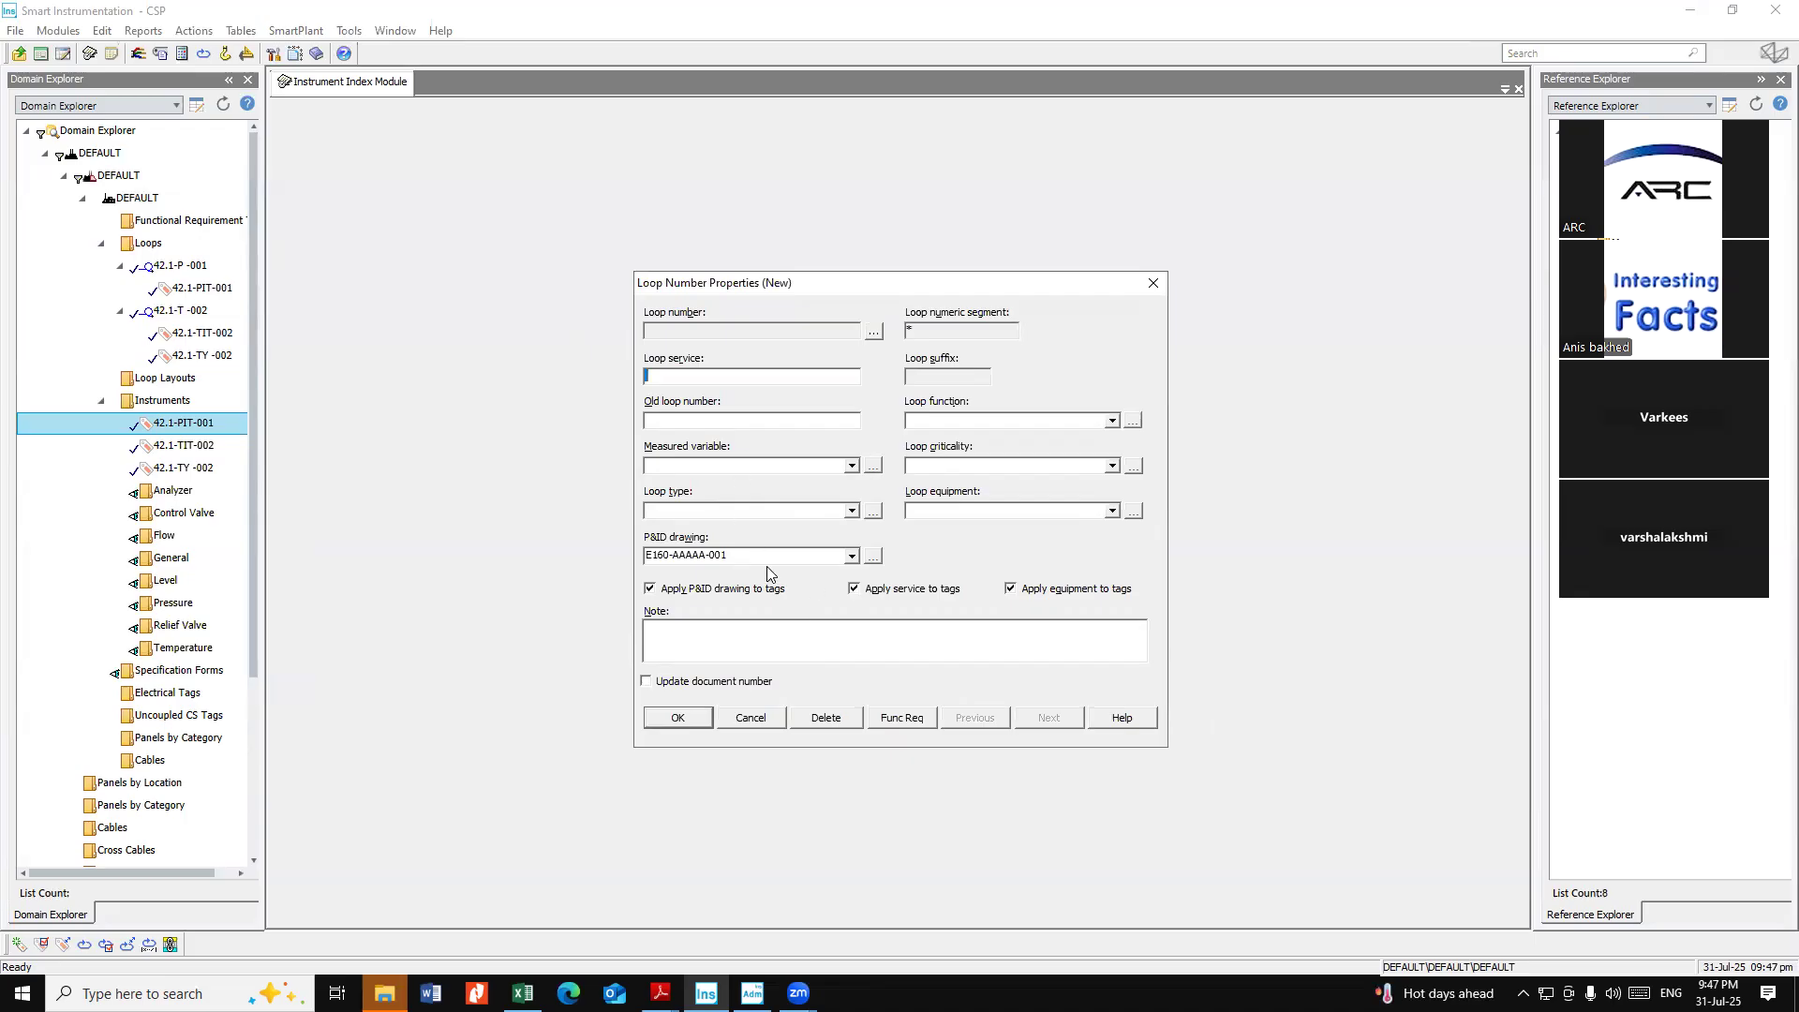
left_click(675, 718)
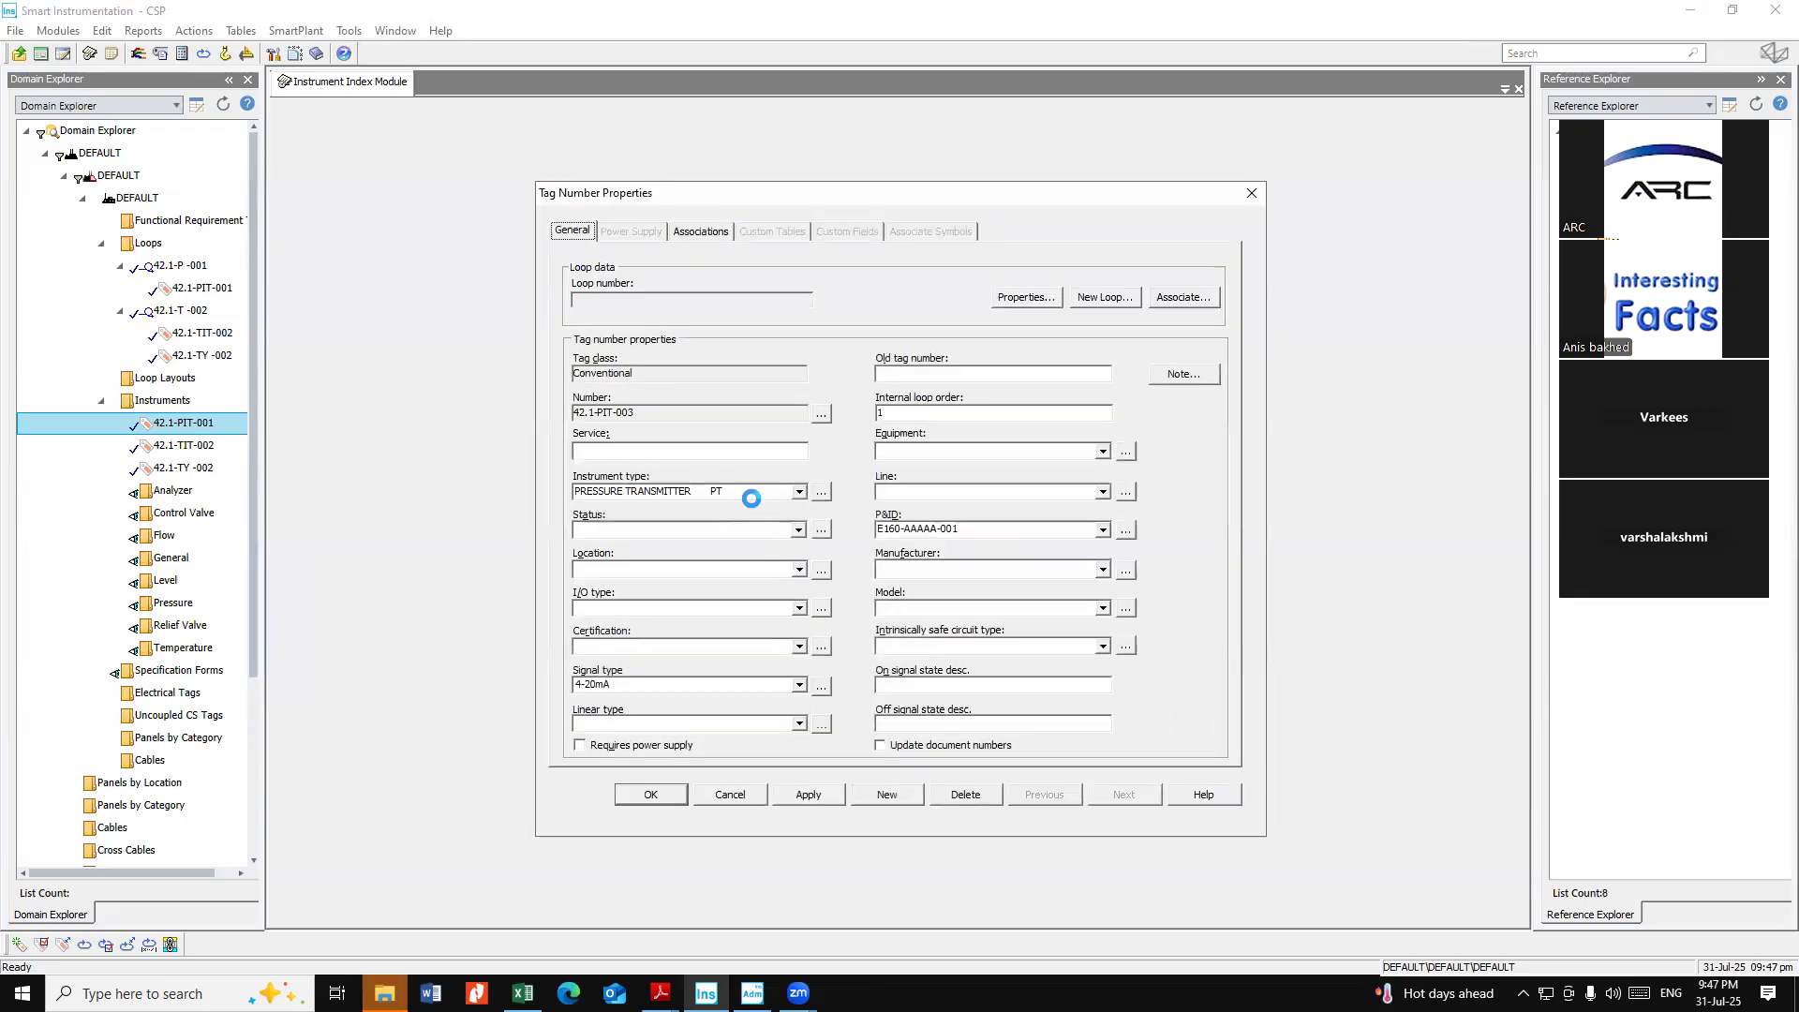
Set the 42.1-PIT-003 tag's I/O type to AI and save its properties
left_click(621, 607)
left_click(600, 642)
left_click(651, 794)
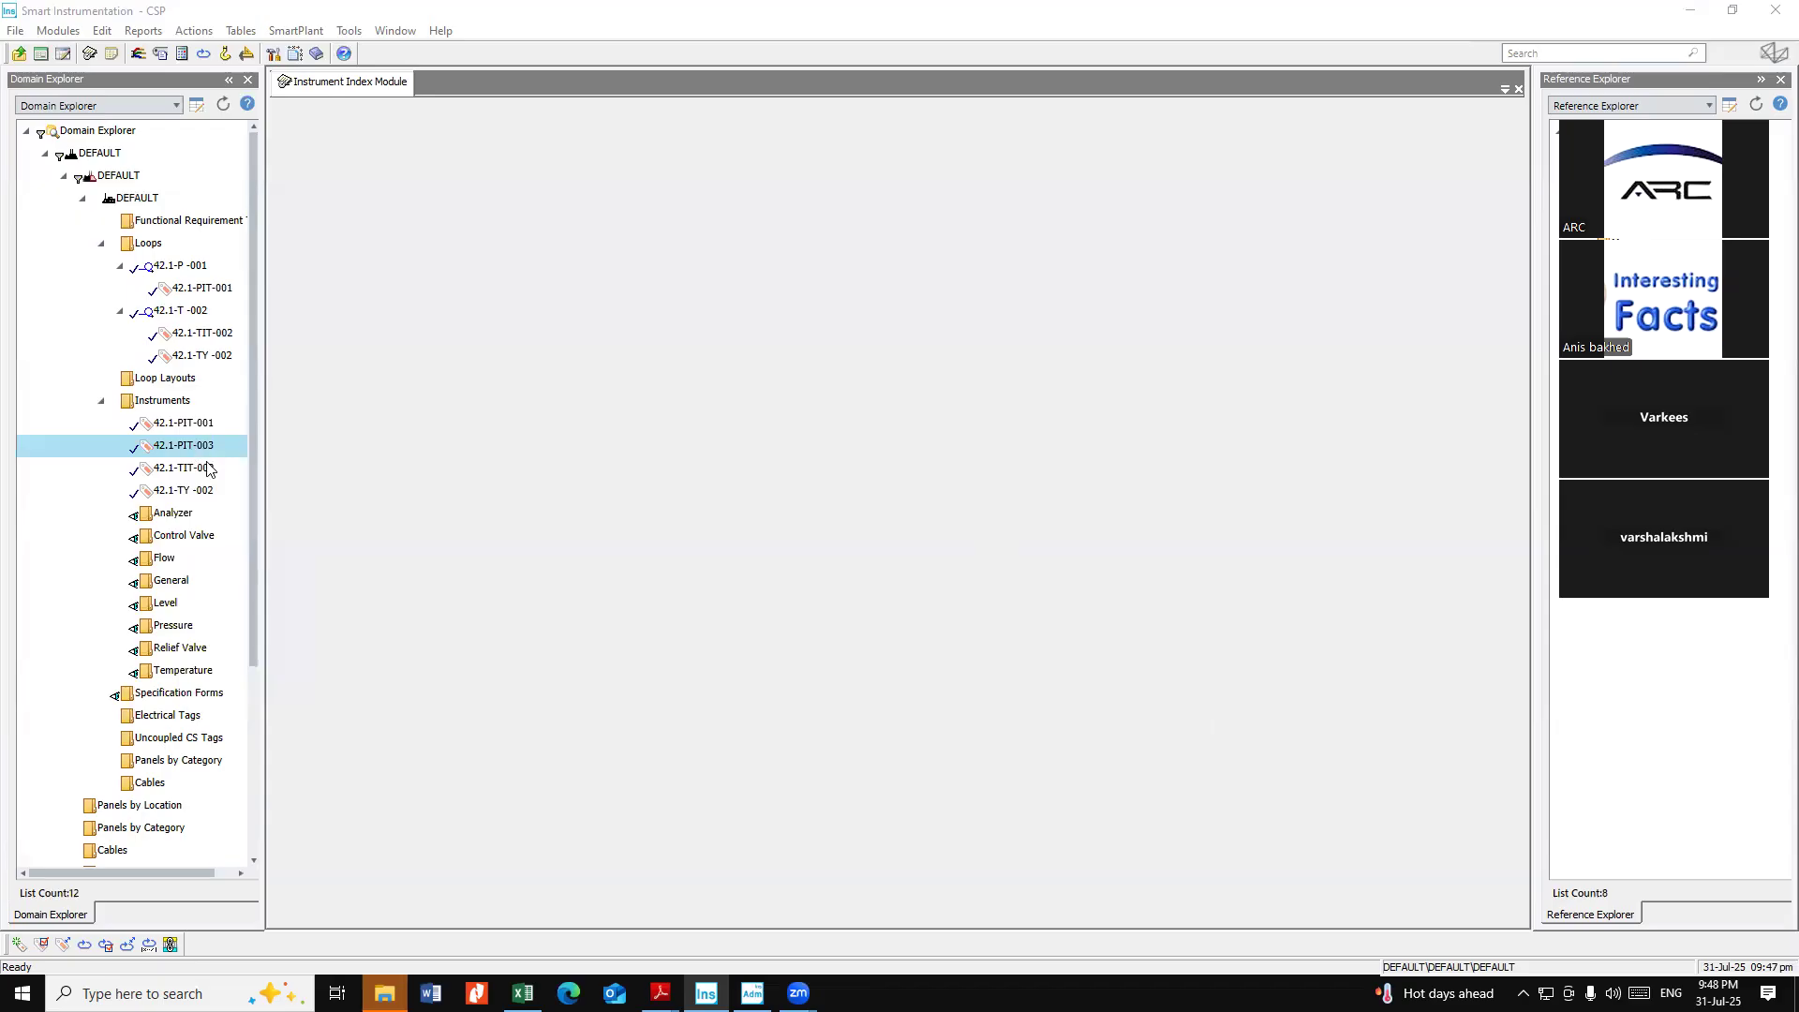
Refresh the Domain Explorer tree and review the Loops and Instruments folders
left_click(158, 243)
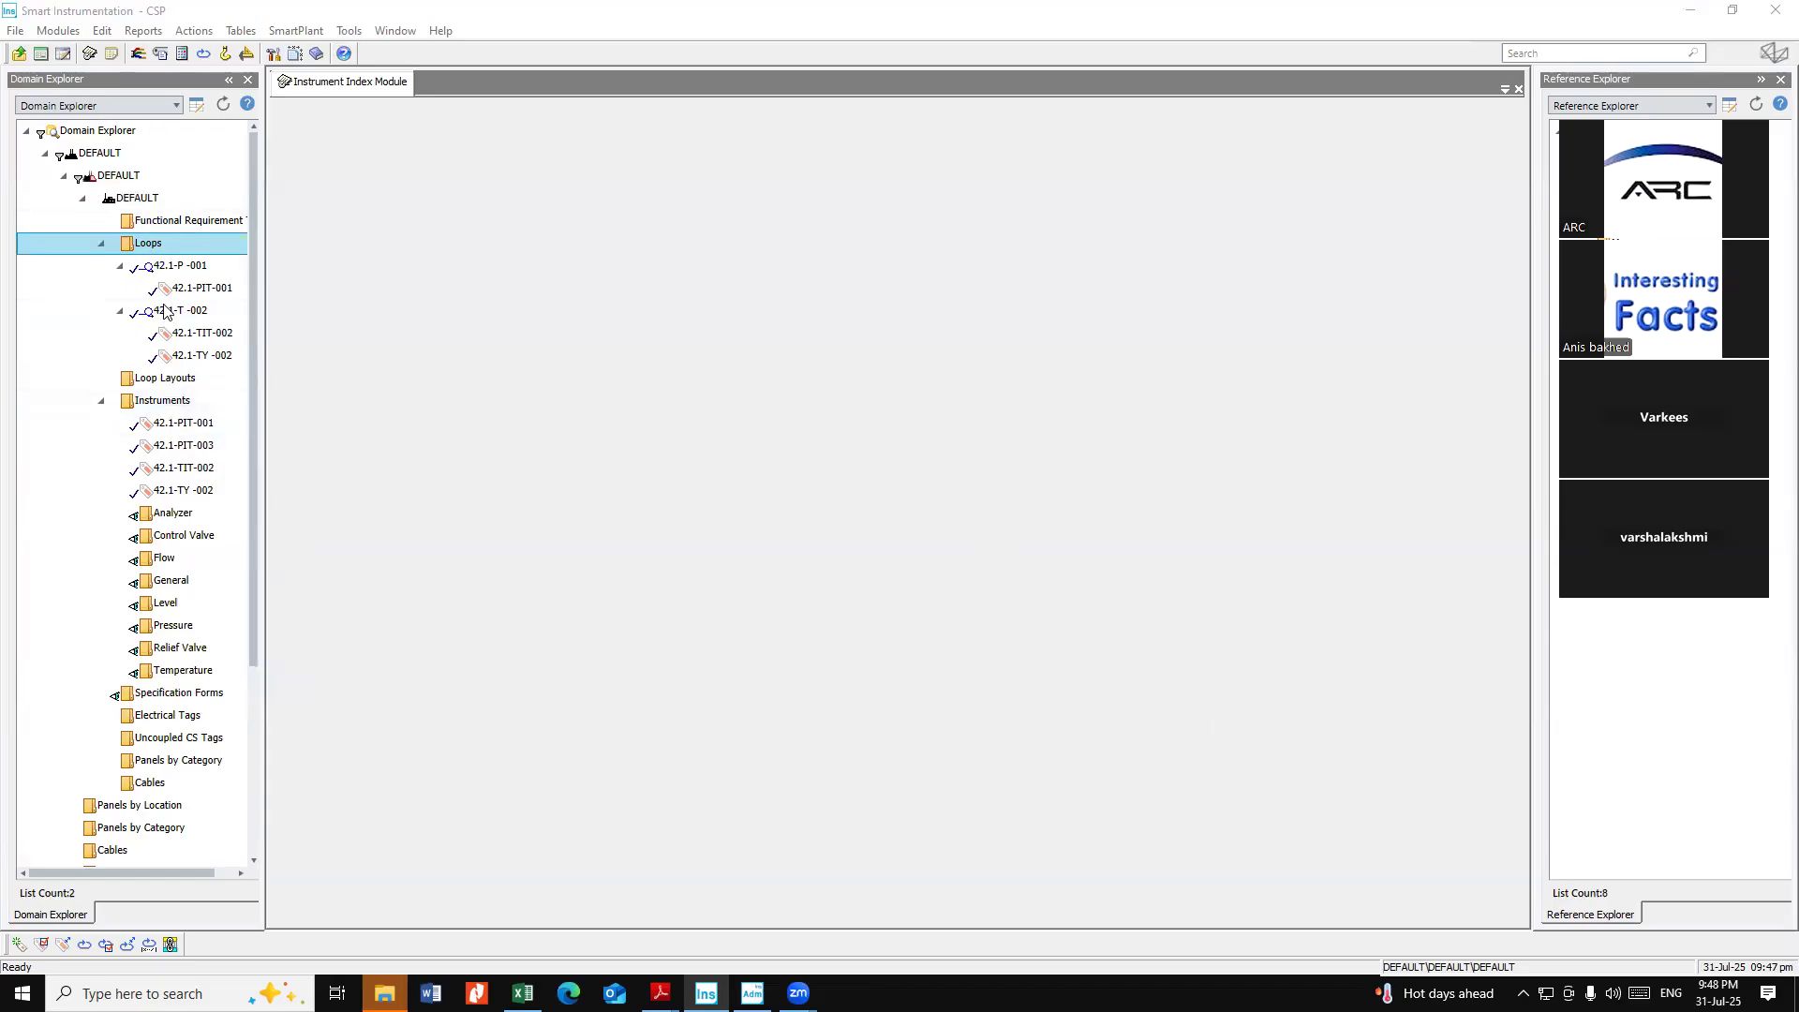
left_click(174, 405)
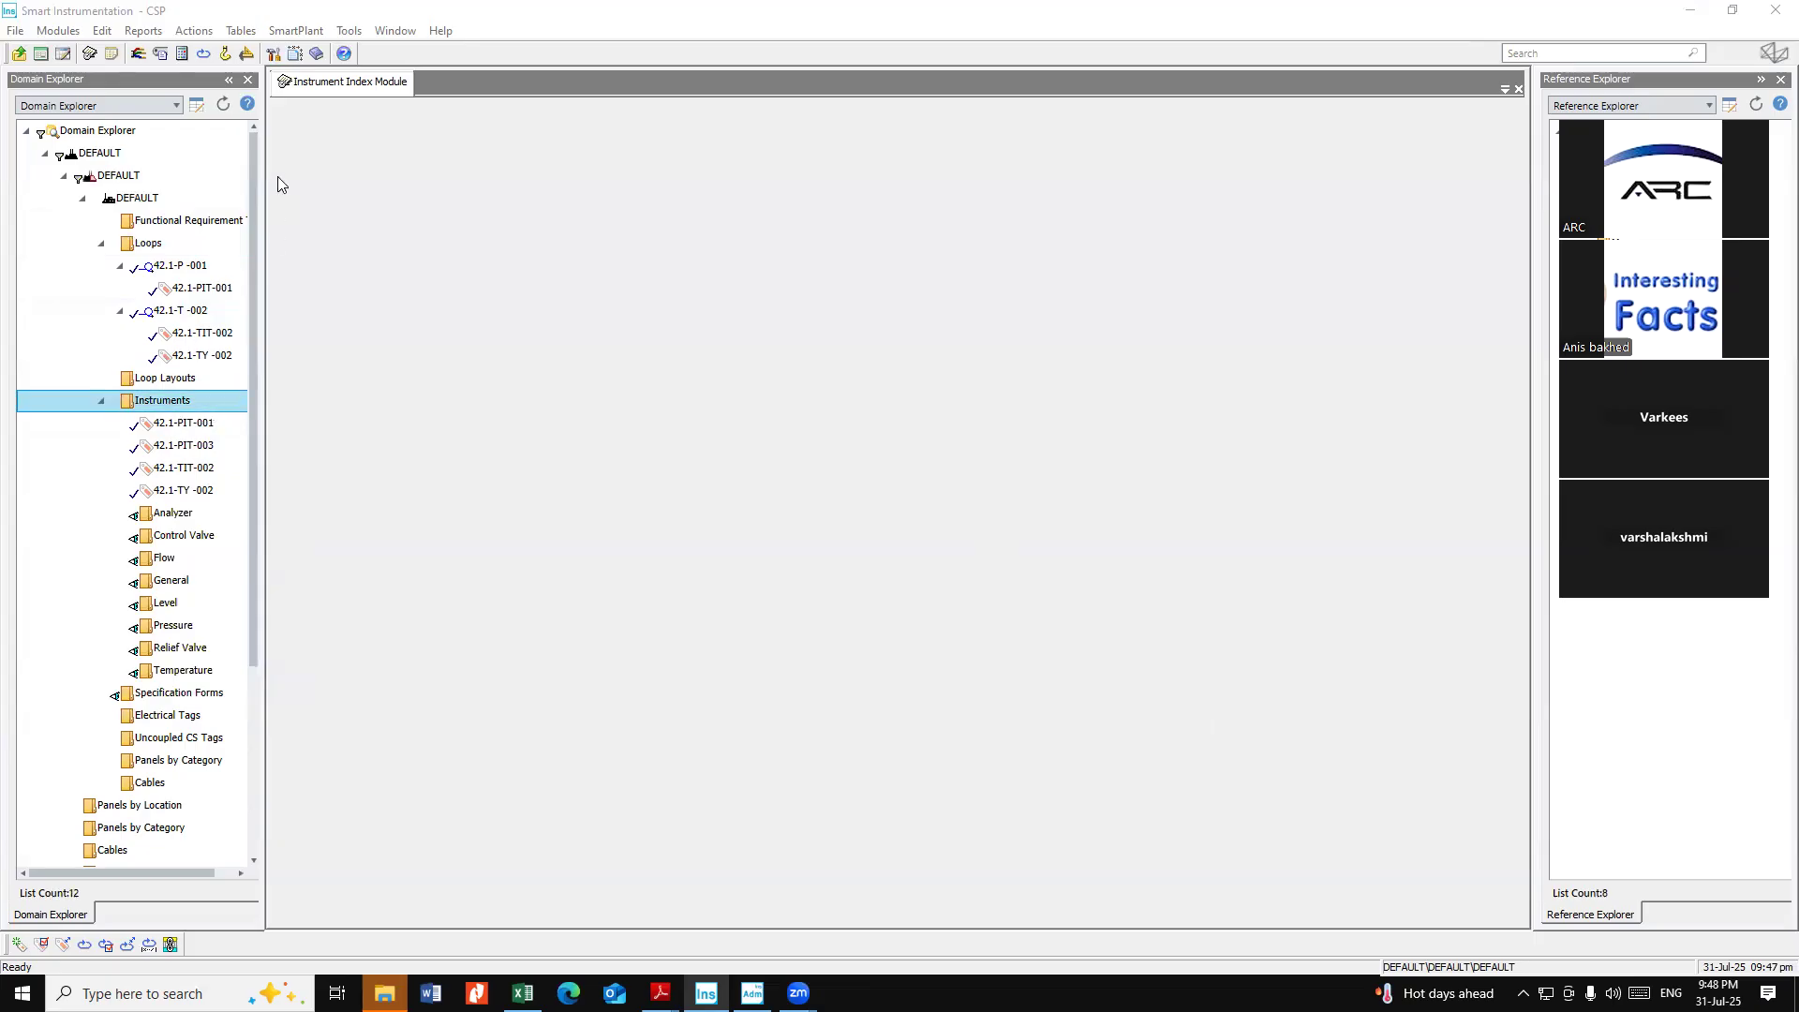
left_click(158, 245)
left_click(223, 103)
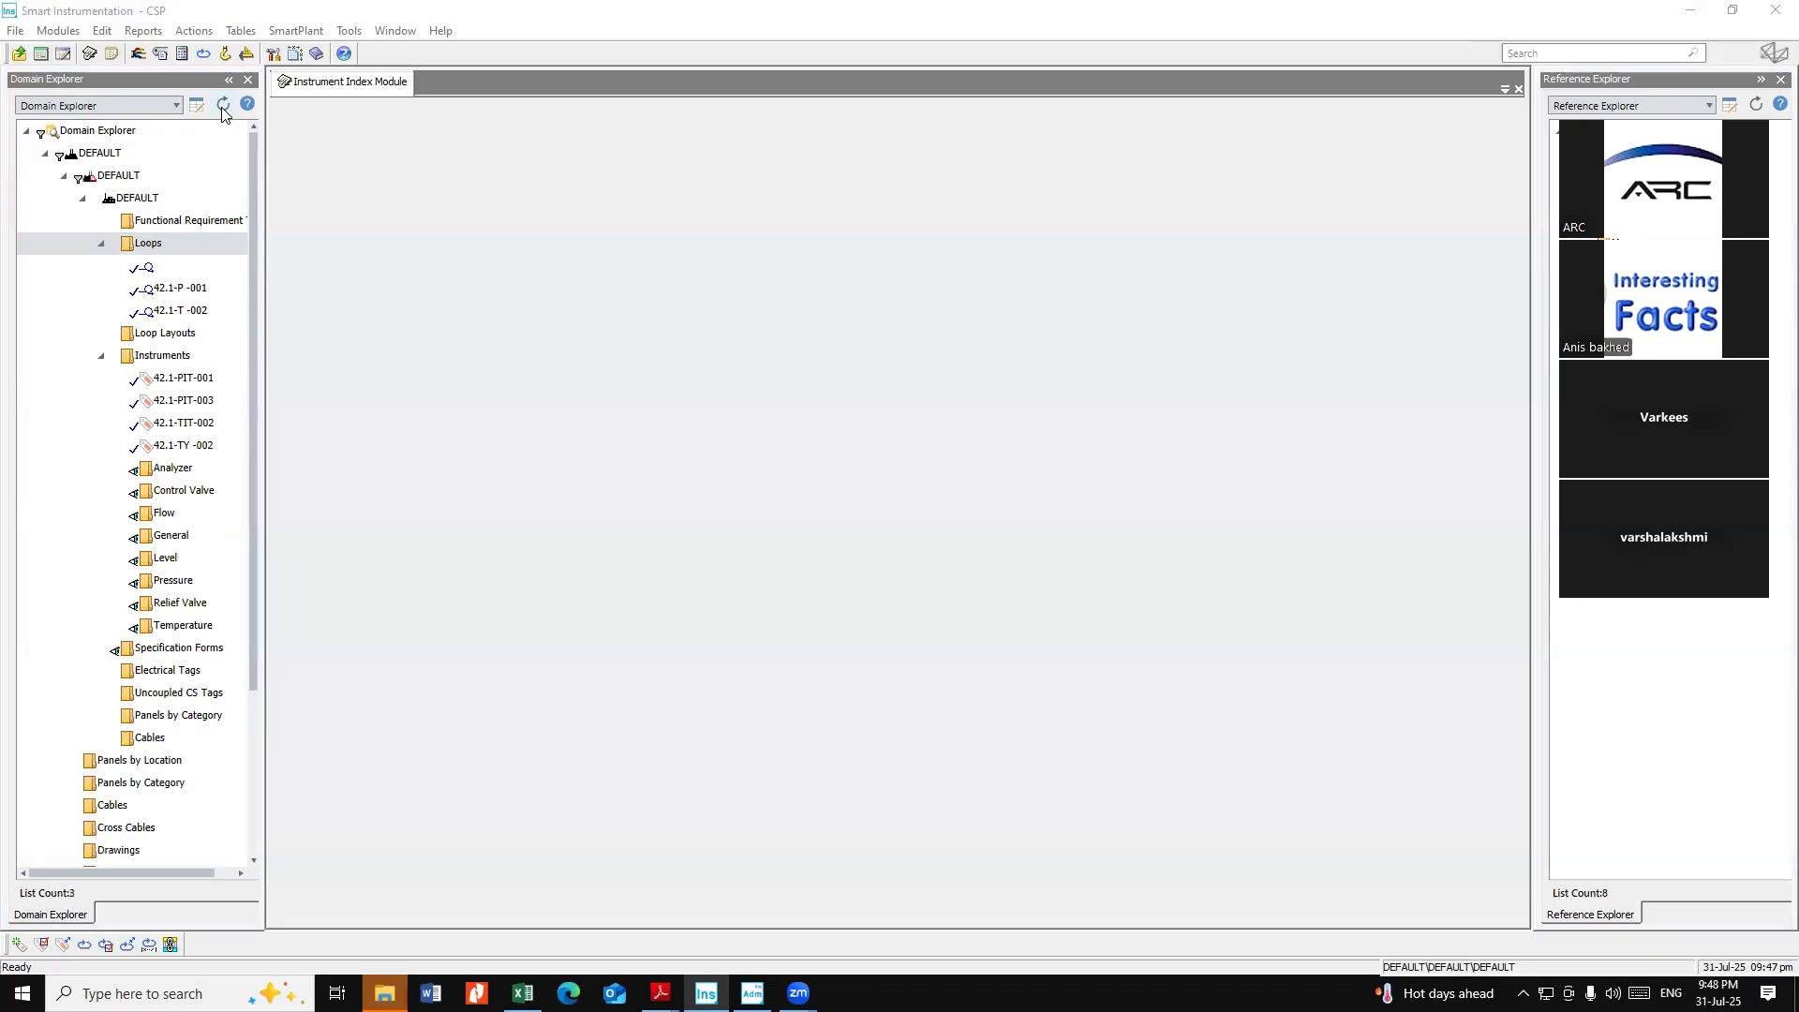
Rename the unnamed loop as 42.1-P -003 without editing its tag numbers
left_click(158, 271)
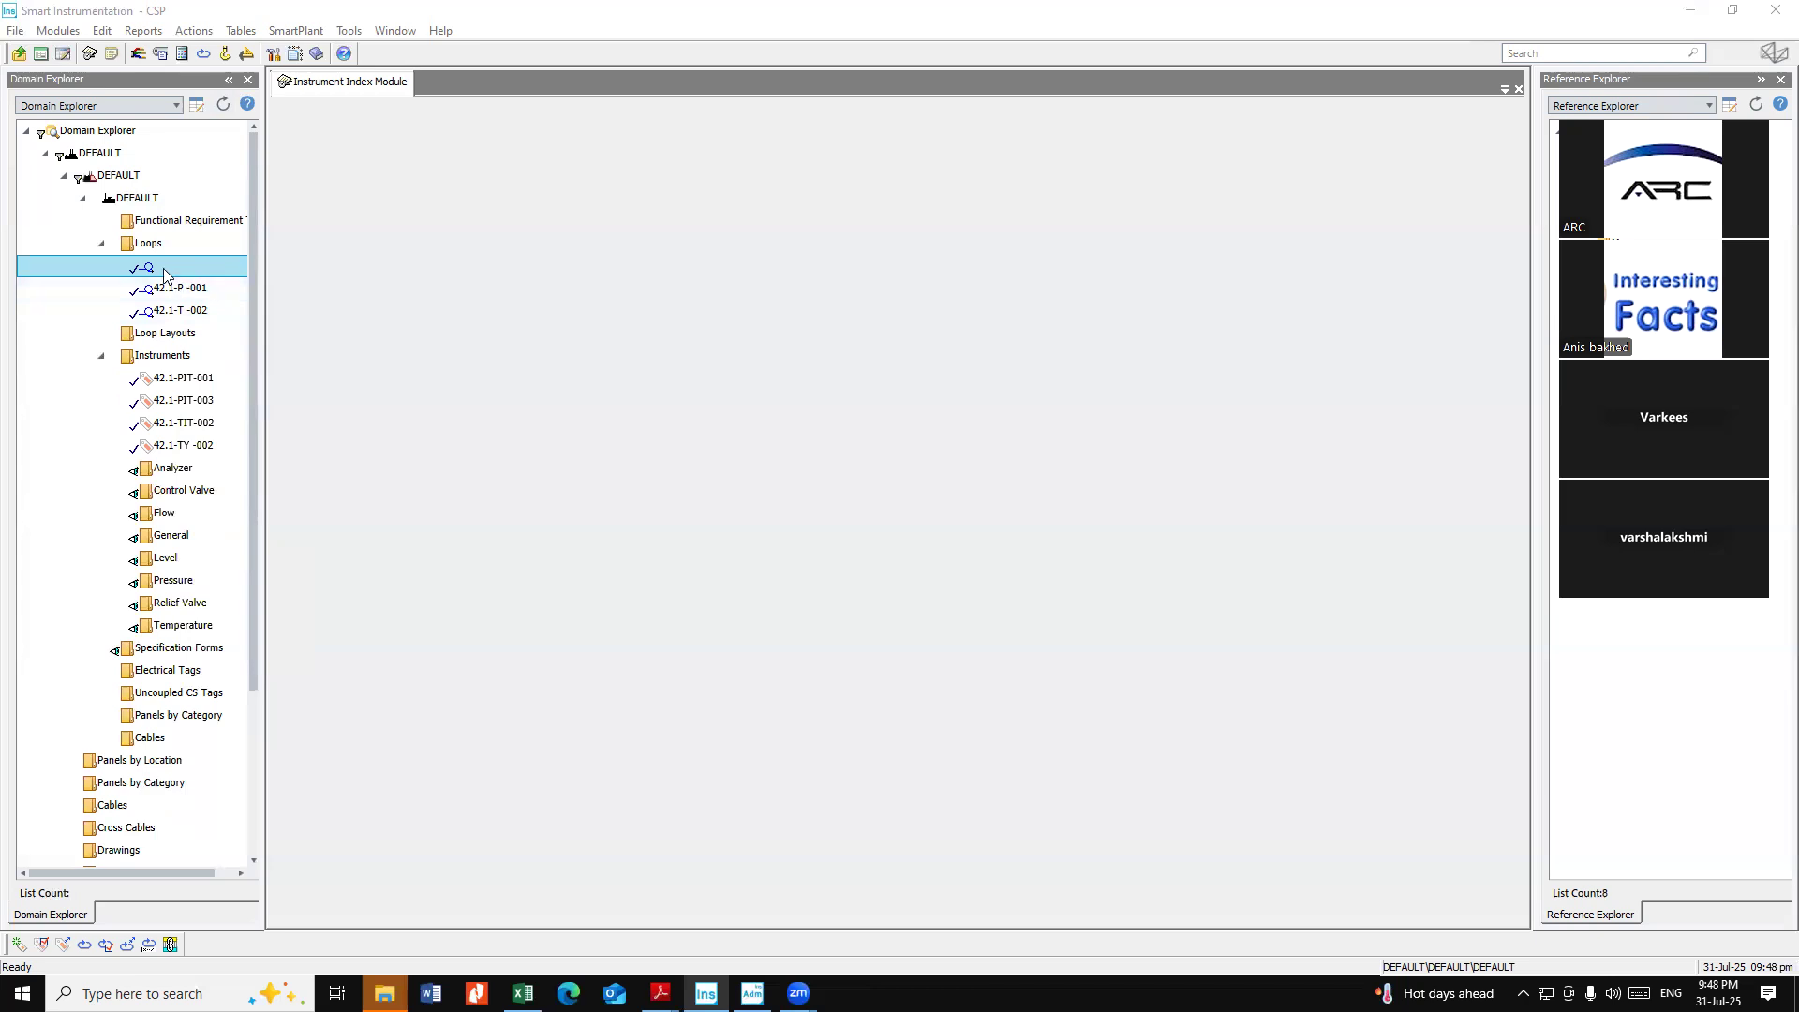
right_click(162, 268)
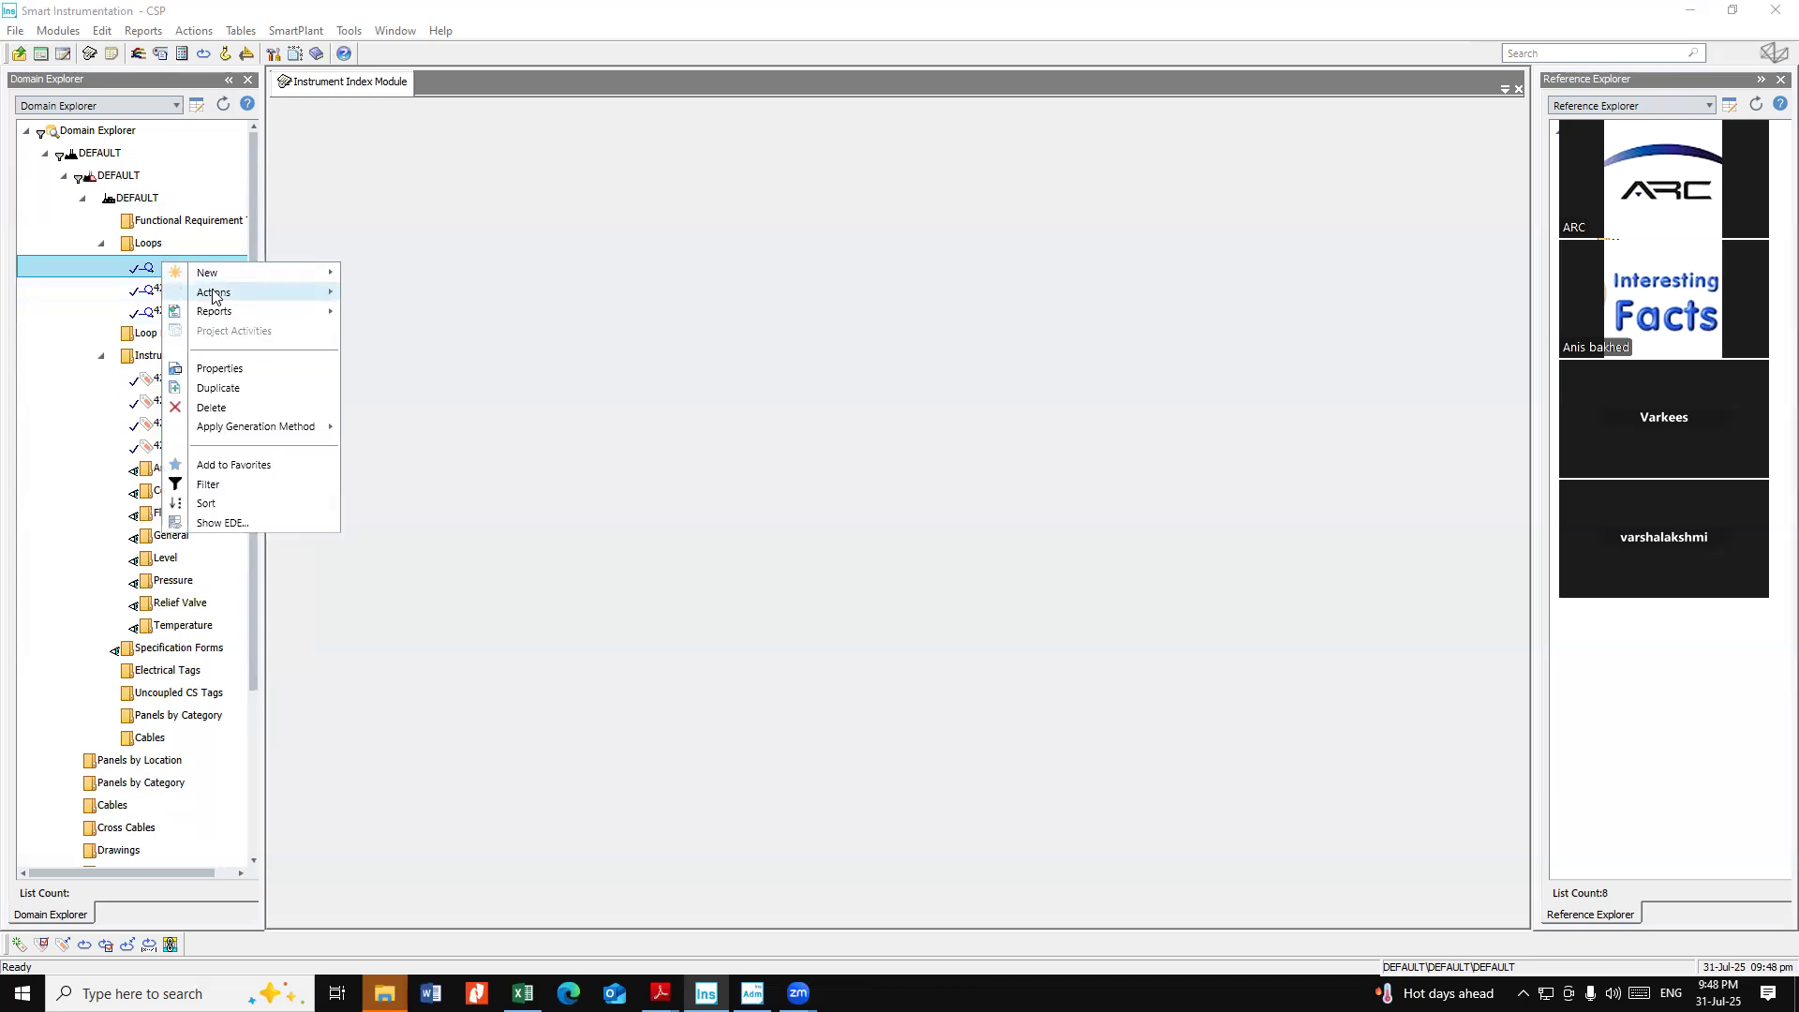
left_click(245, 367)
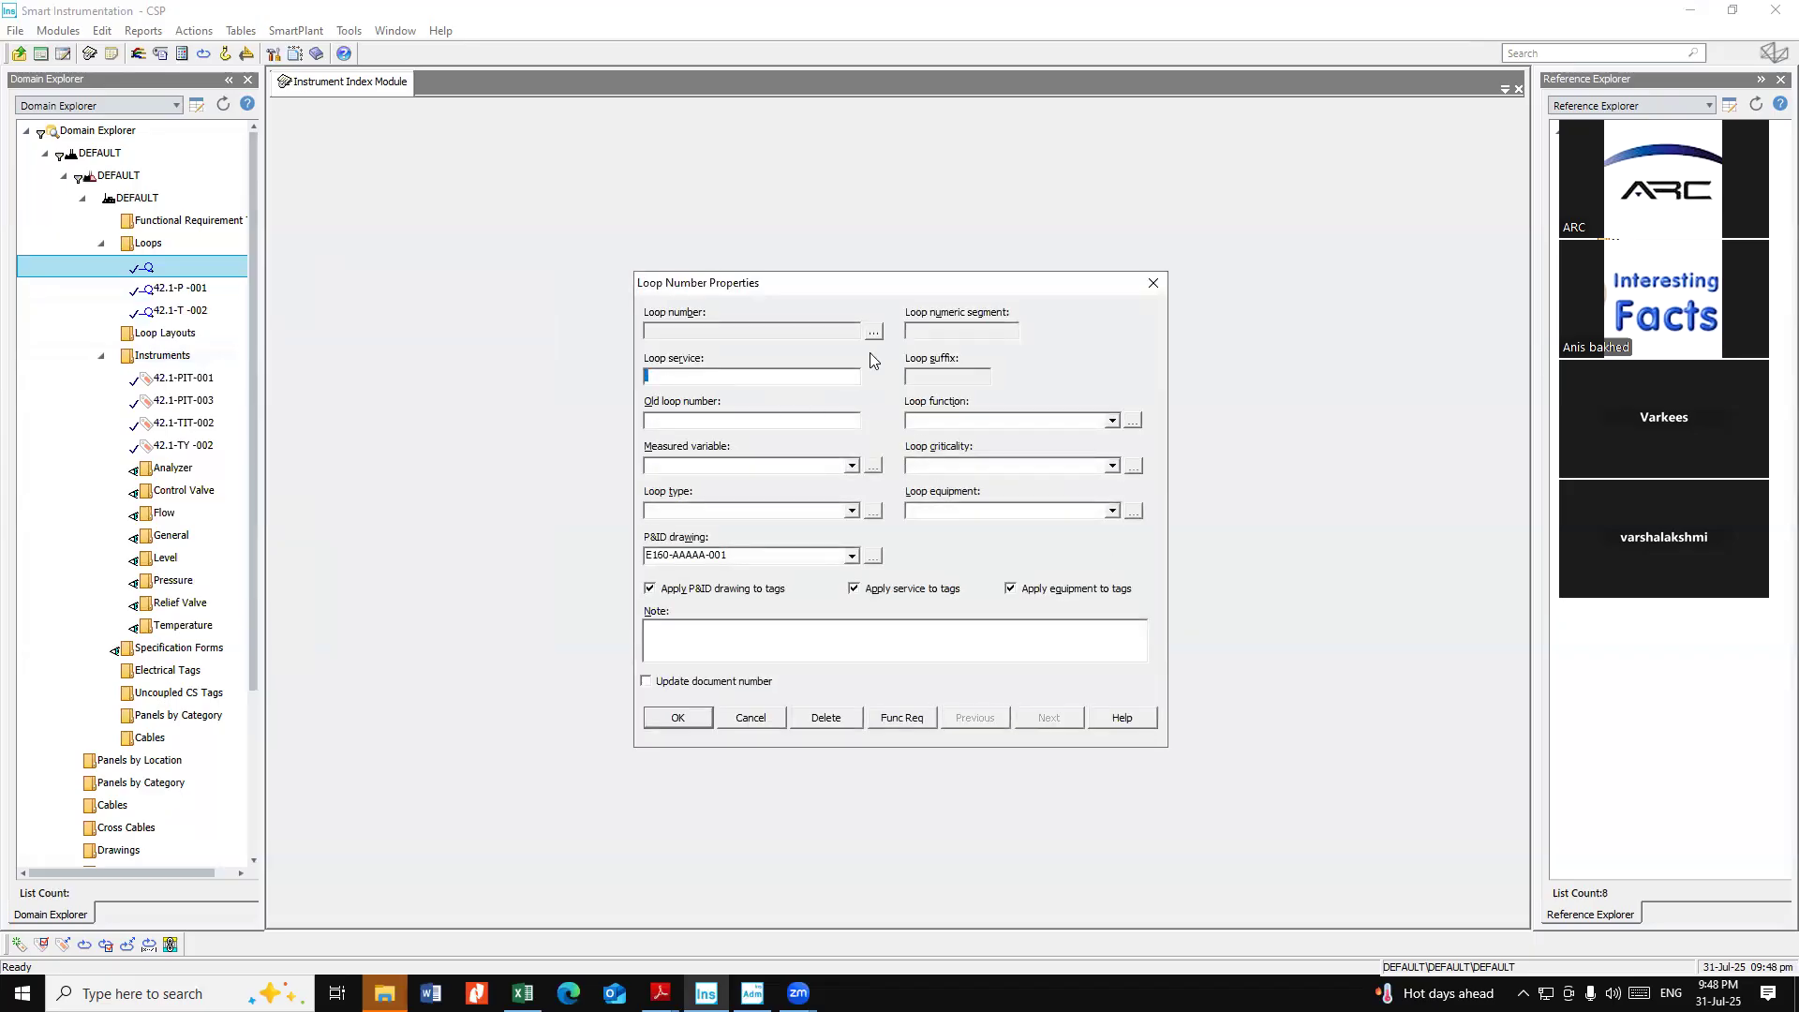
left_click(873, 332)
type("42.1-P -")
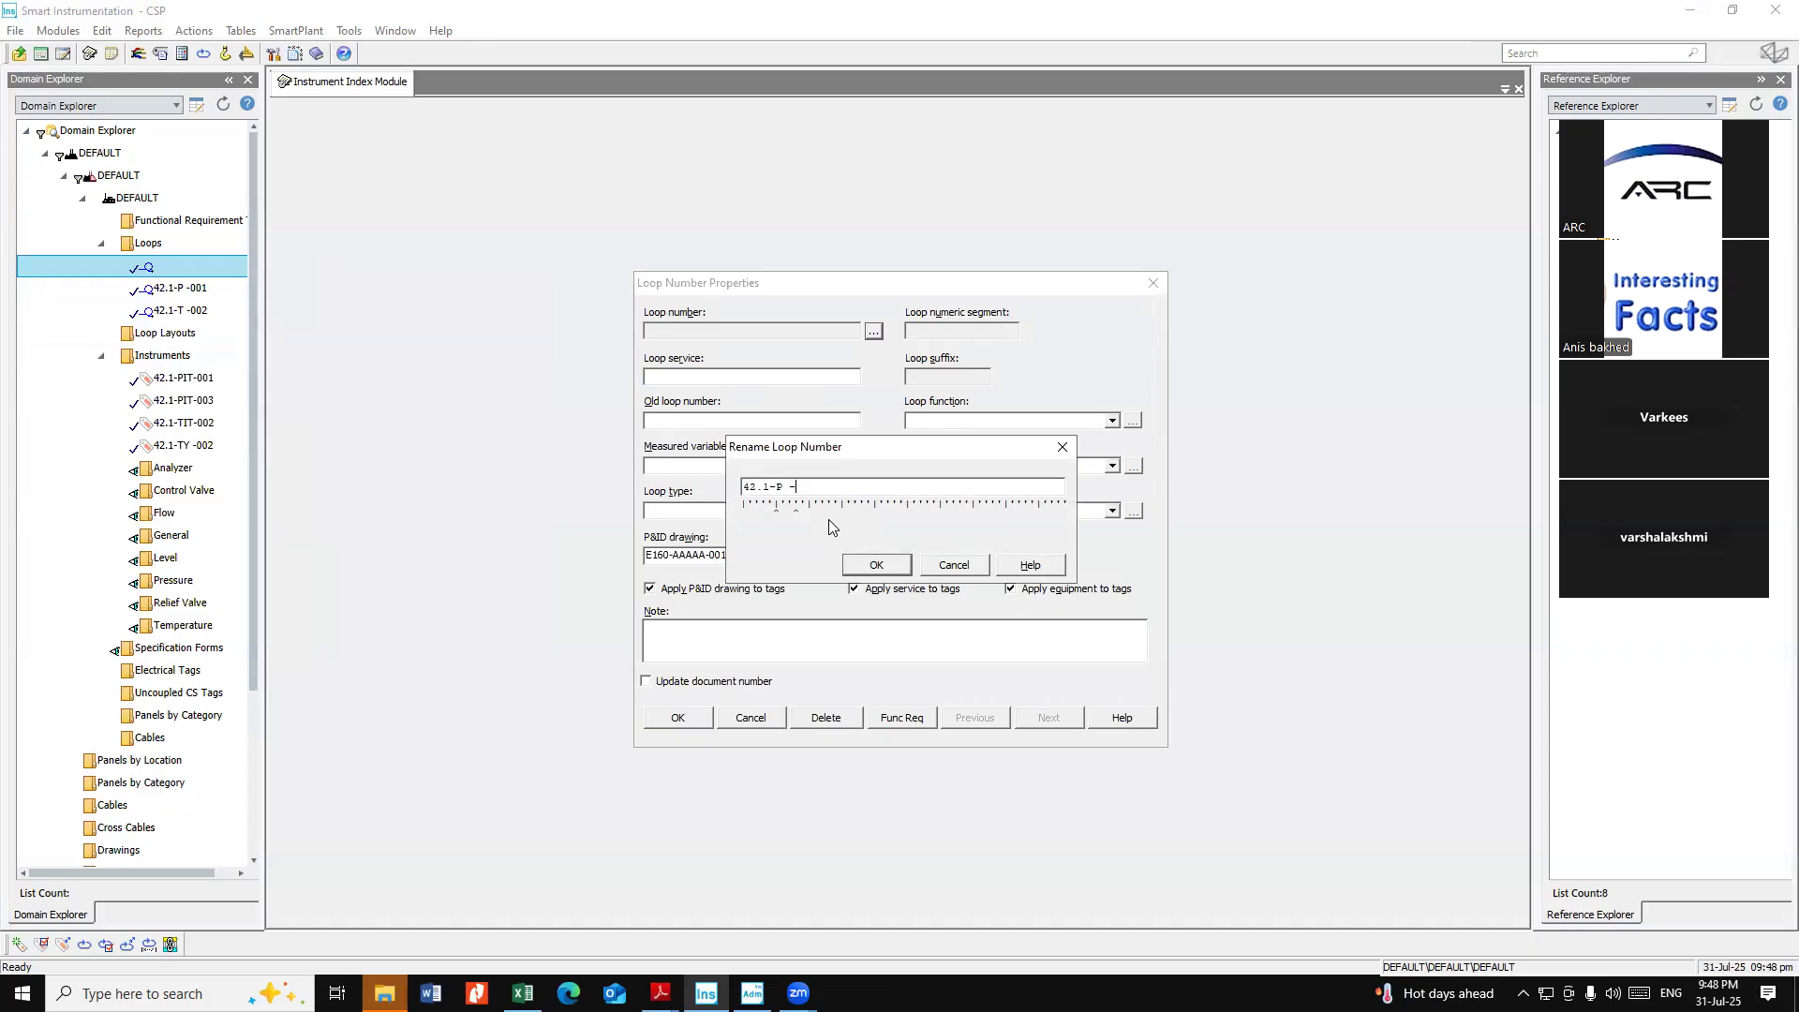
type("003")
left_click(877, 564)
left_click(684, 715)
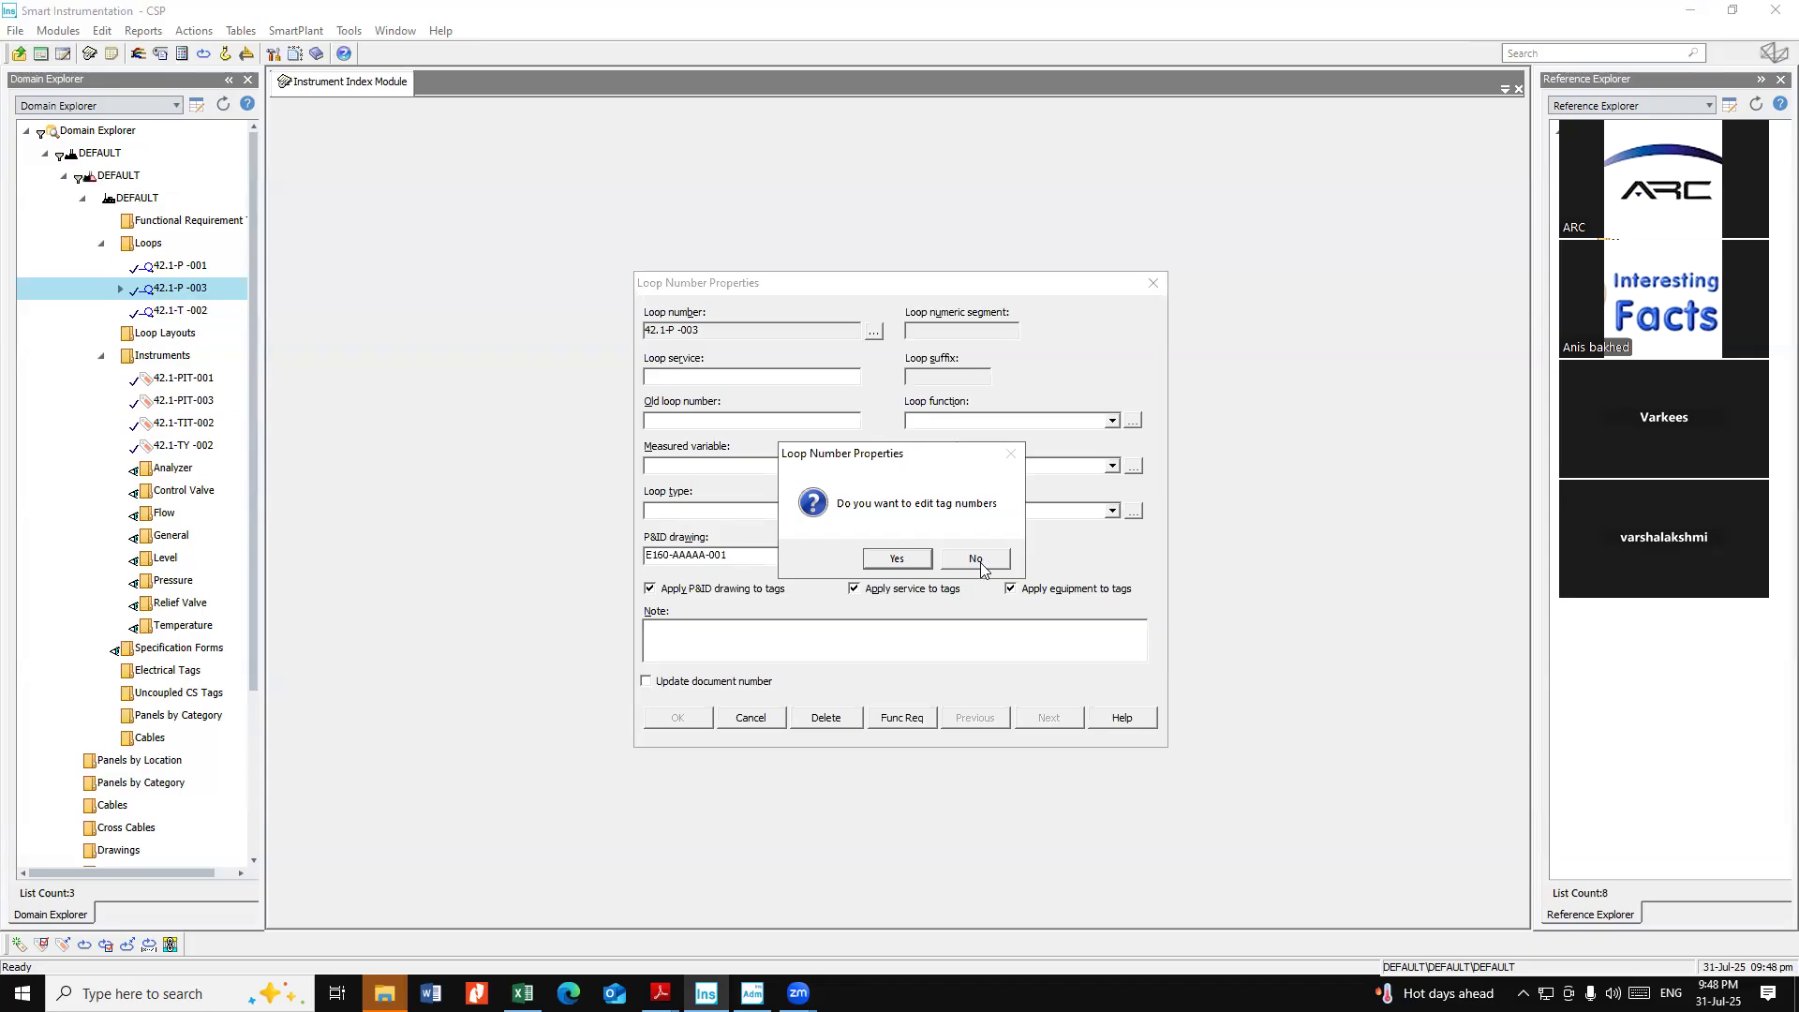
left_click(916, 562)
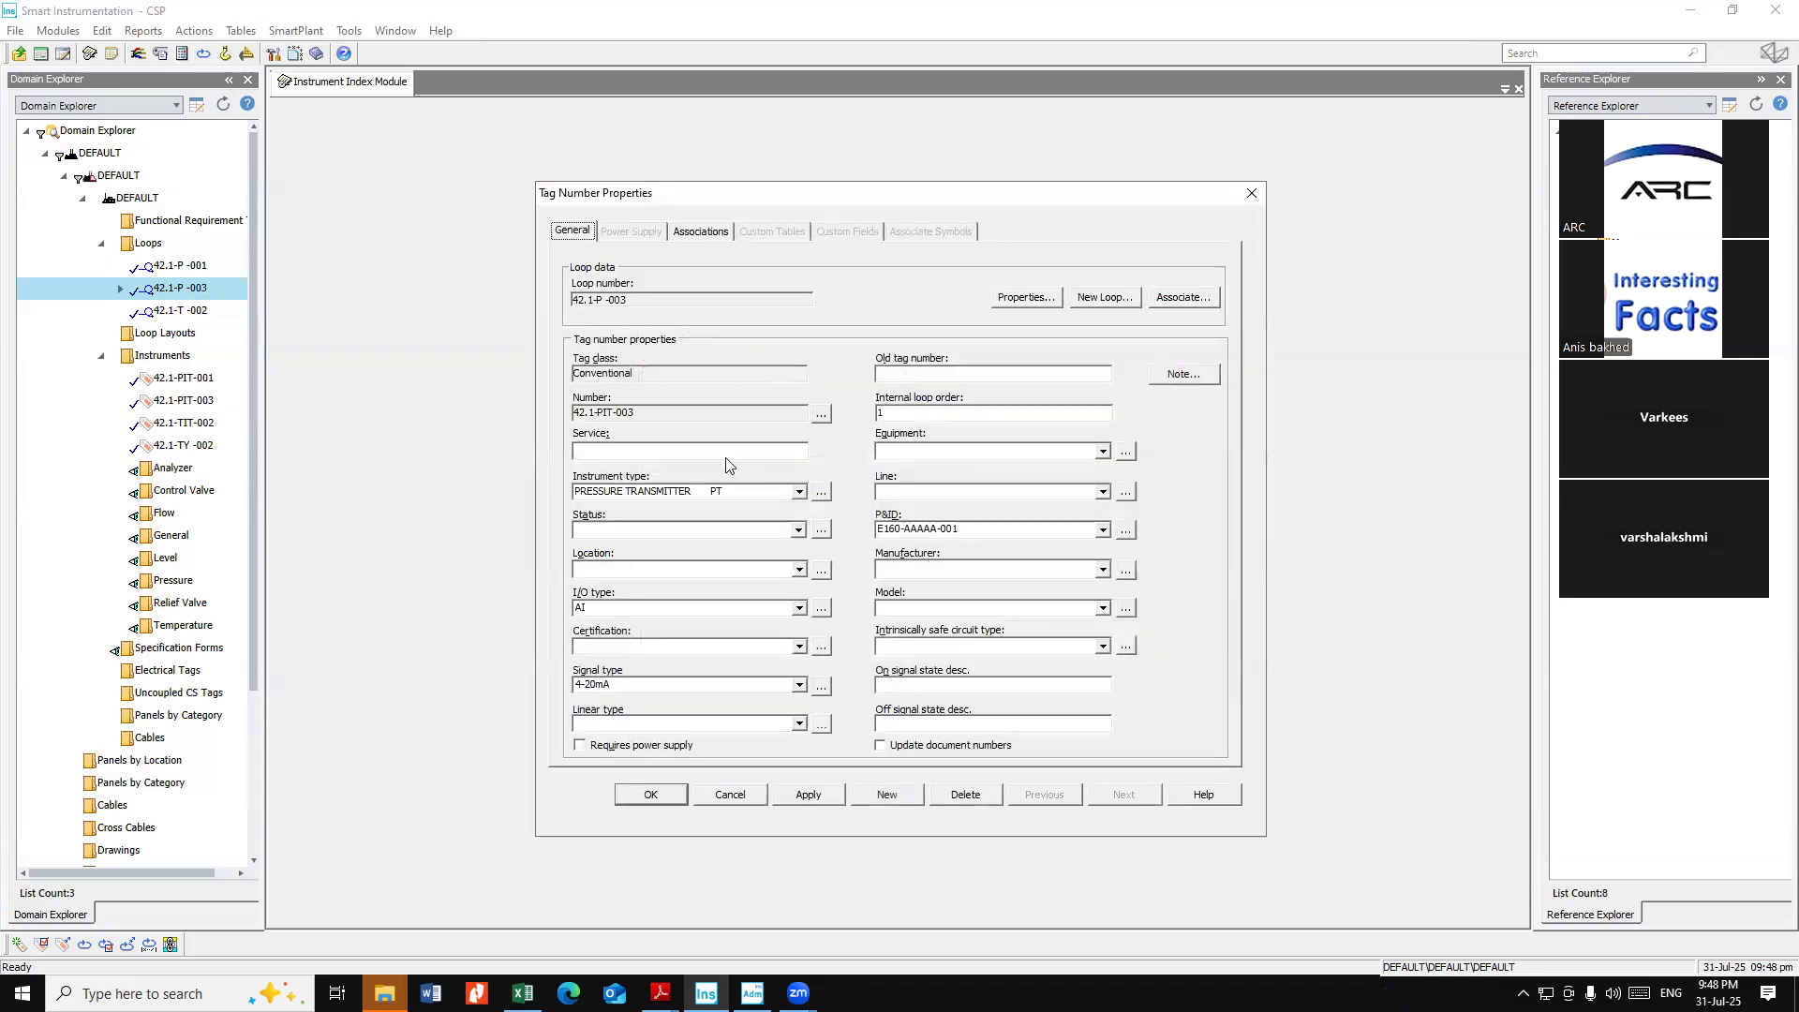
left_click(821, 414)
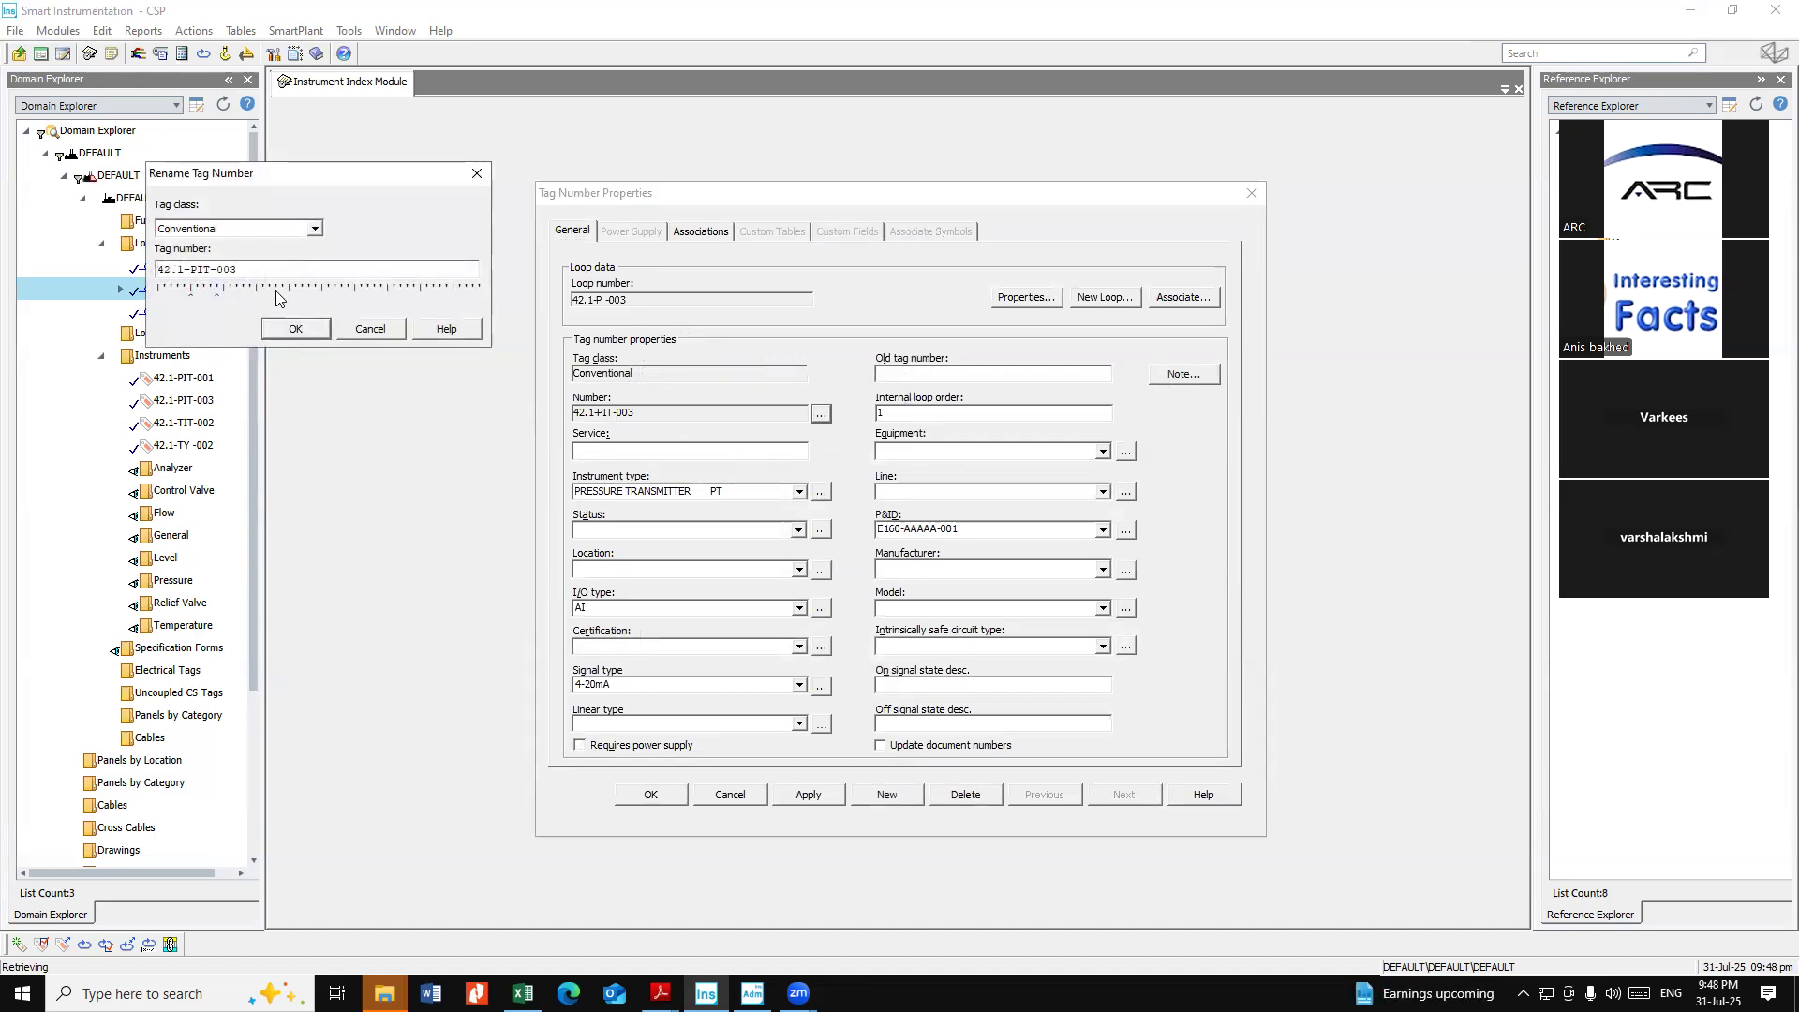
left_click(375, 330)
left_click(736, 796)
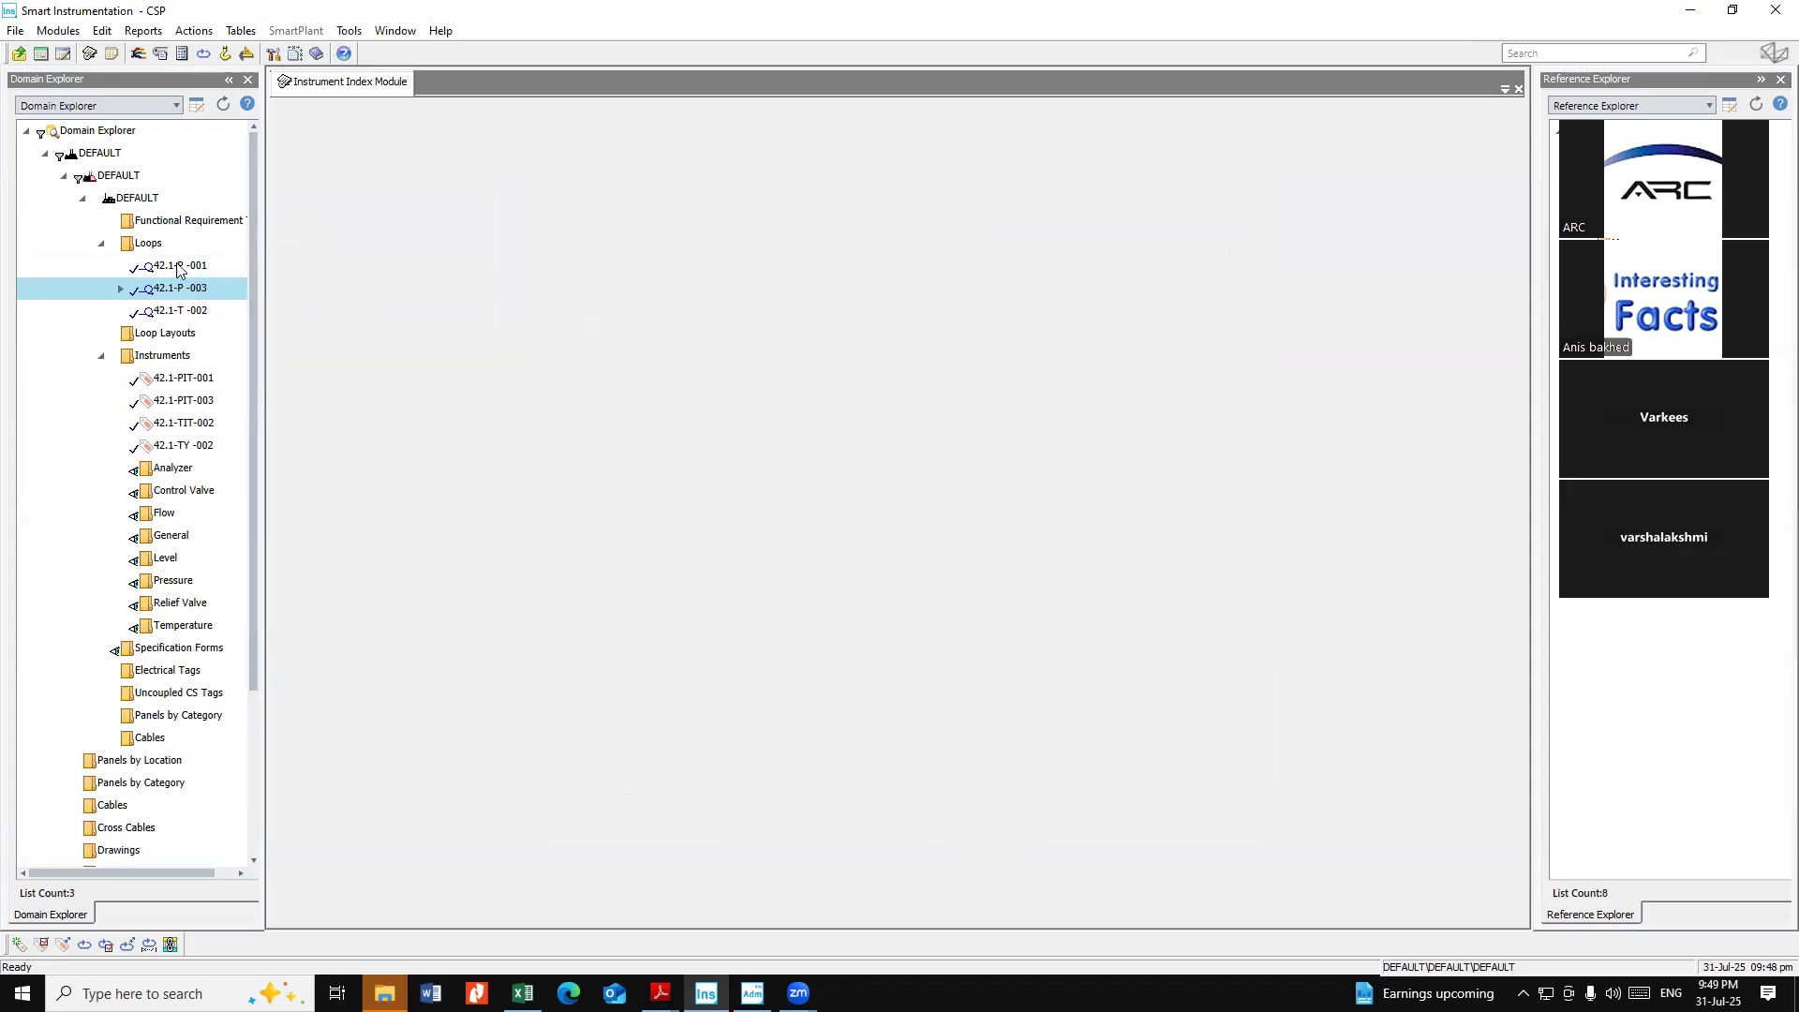
left_click(188, 357)
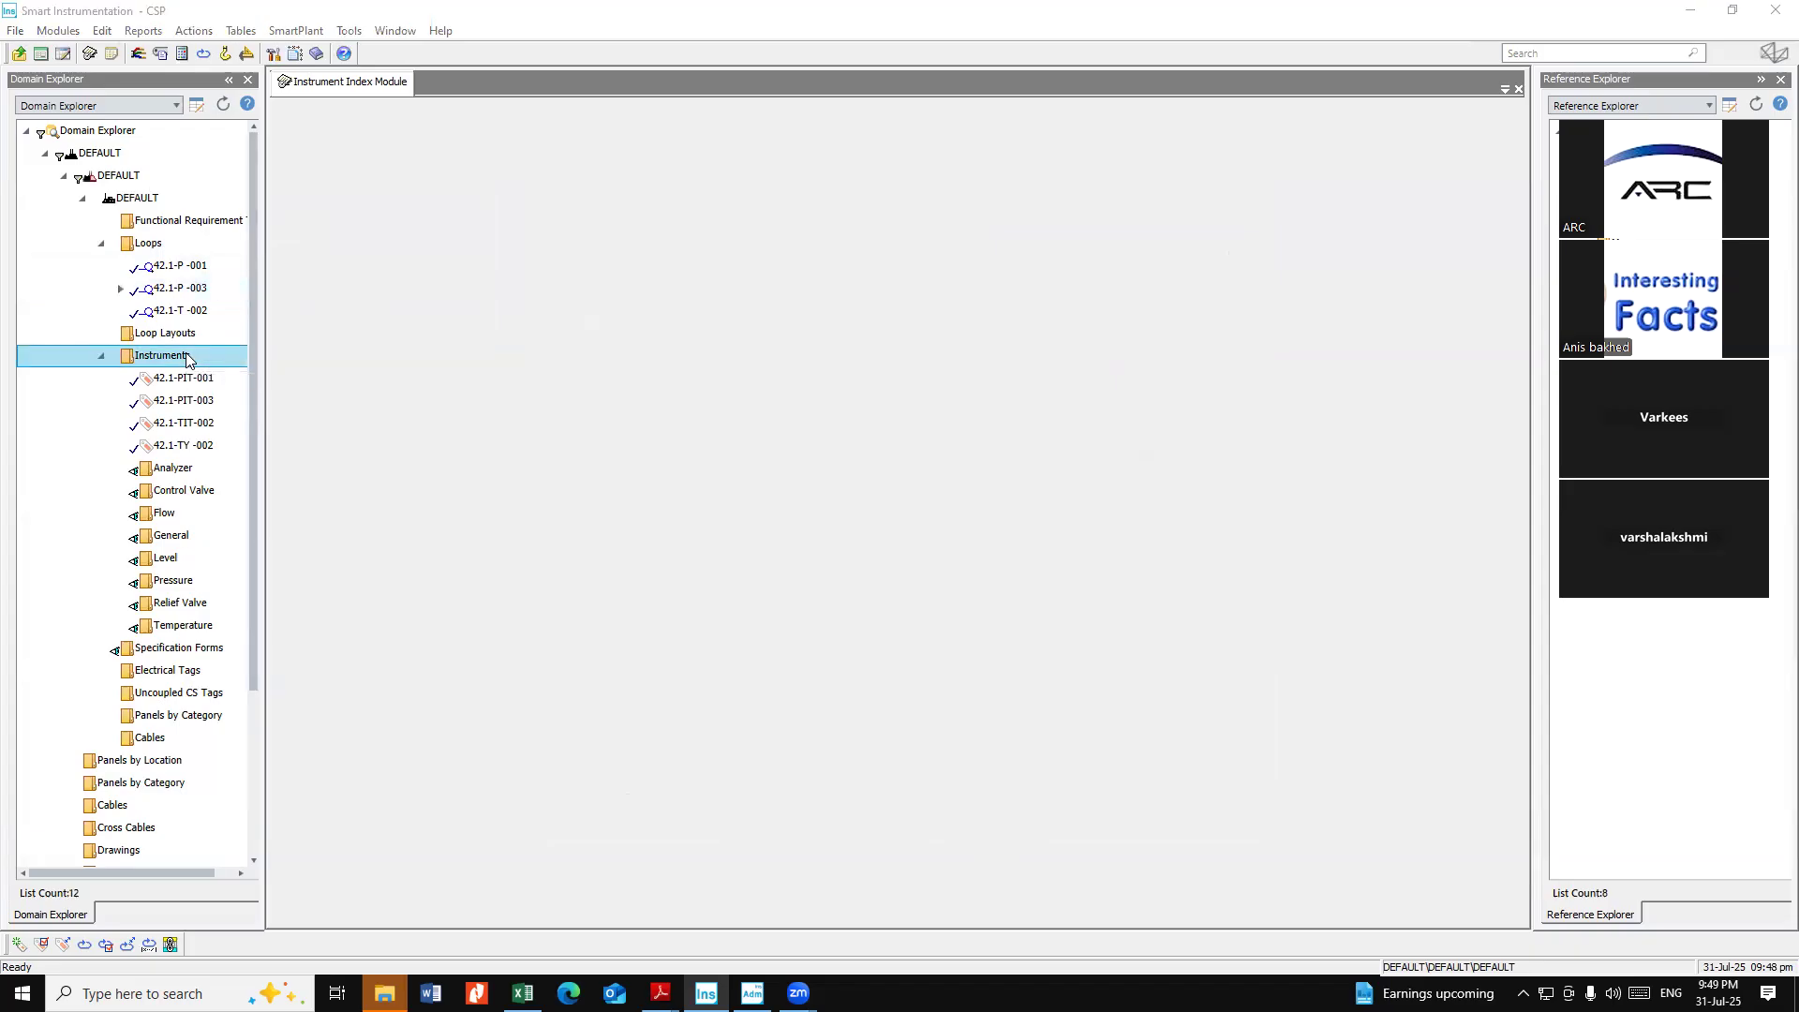
right_click(187, 359)
mouse_move(223, 368)
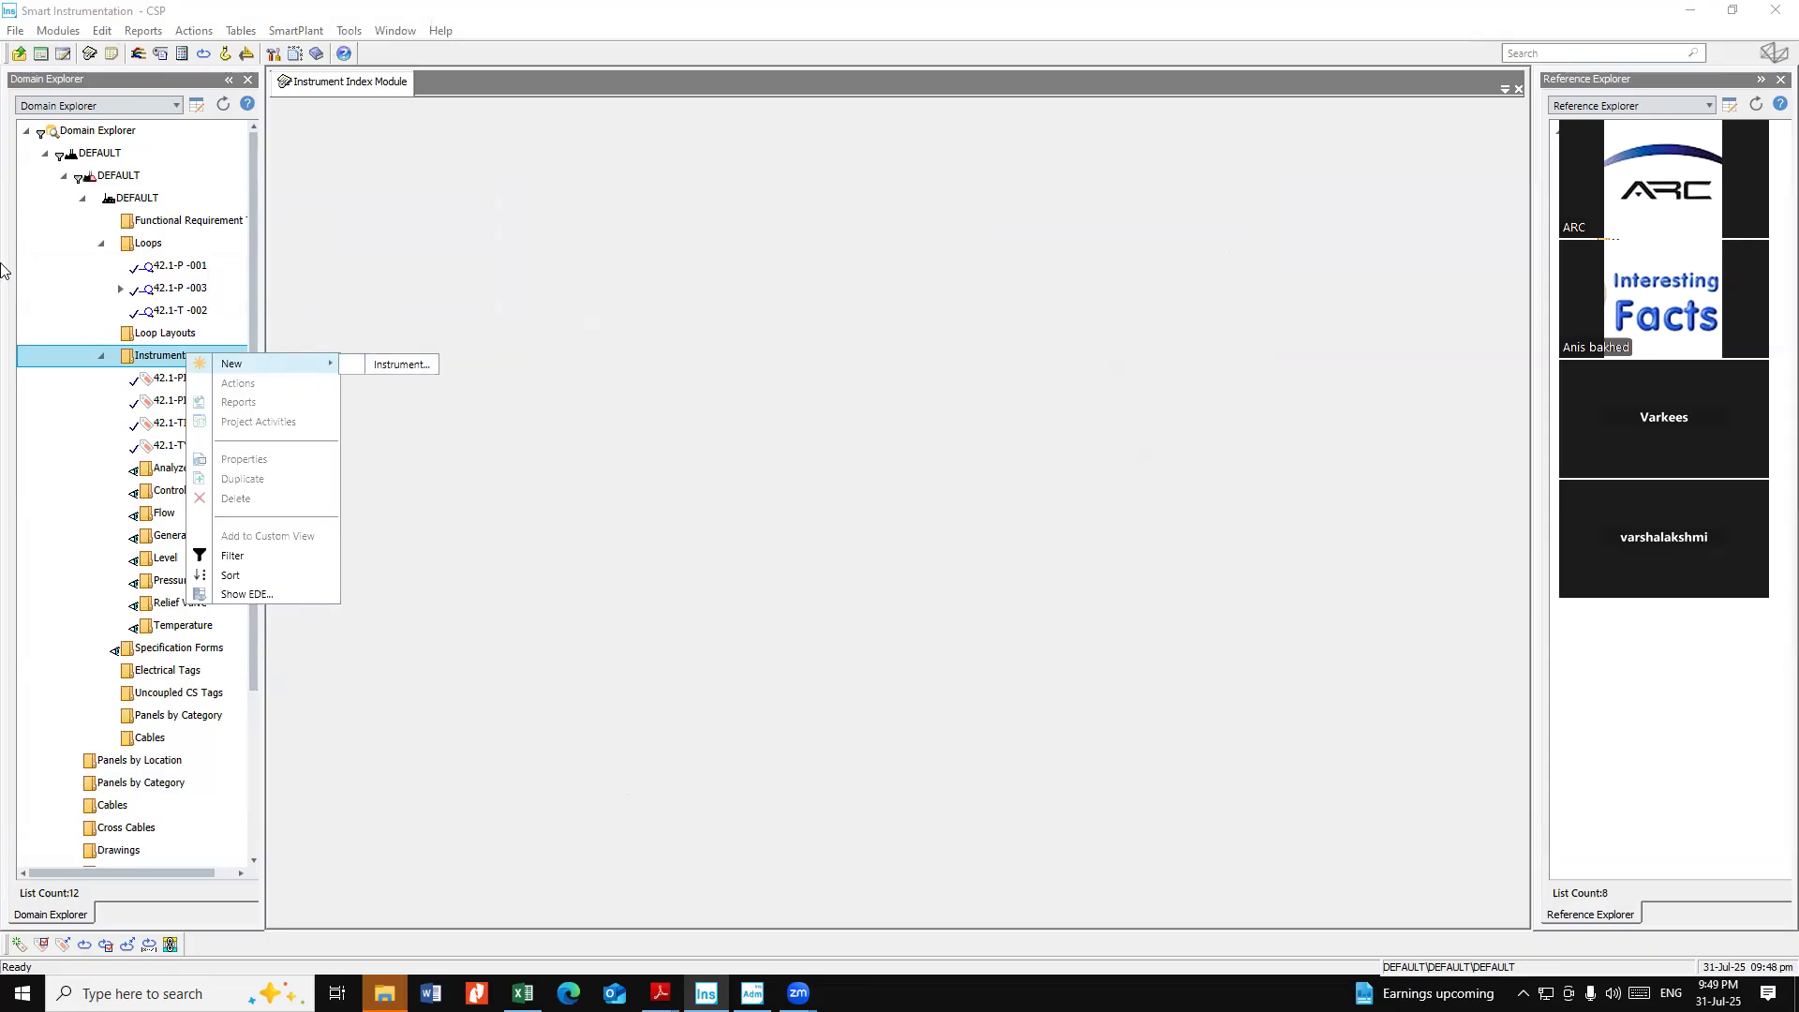
Create a new loop 42.1-TY-010 and choose to create an associated tag number for it
left_click(163, 244)
right_click(163, 244)
mouse_move(201, 260)
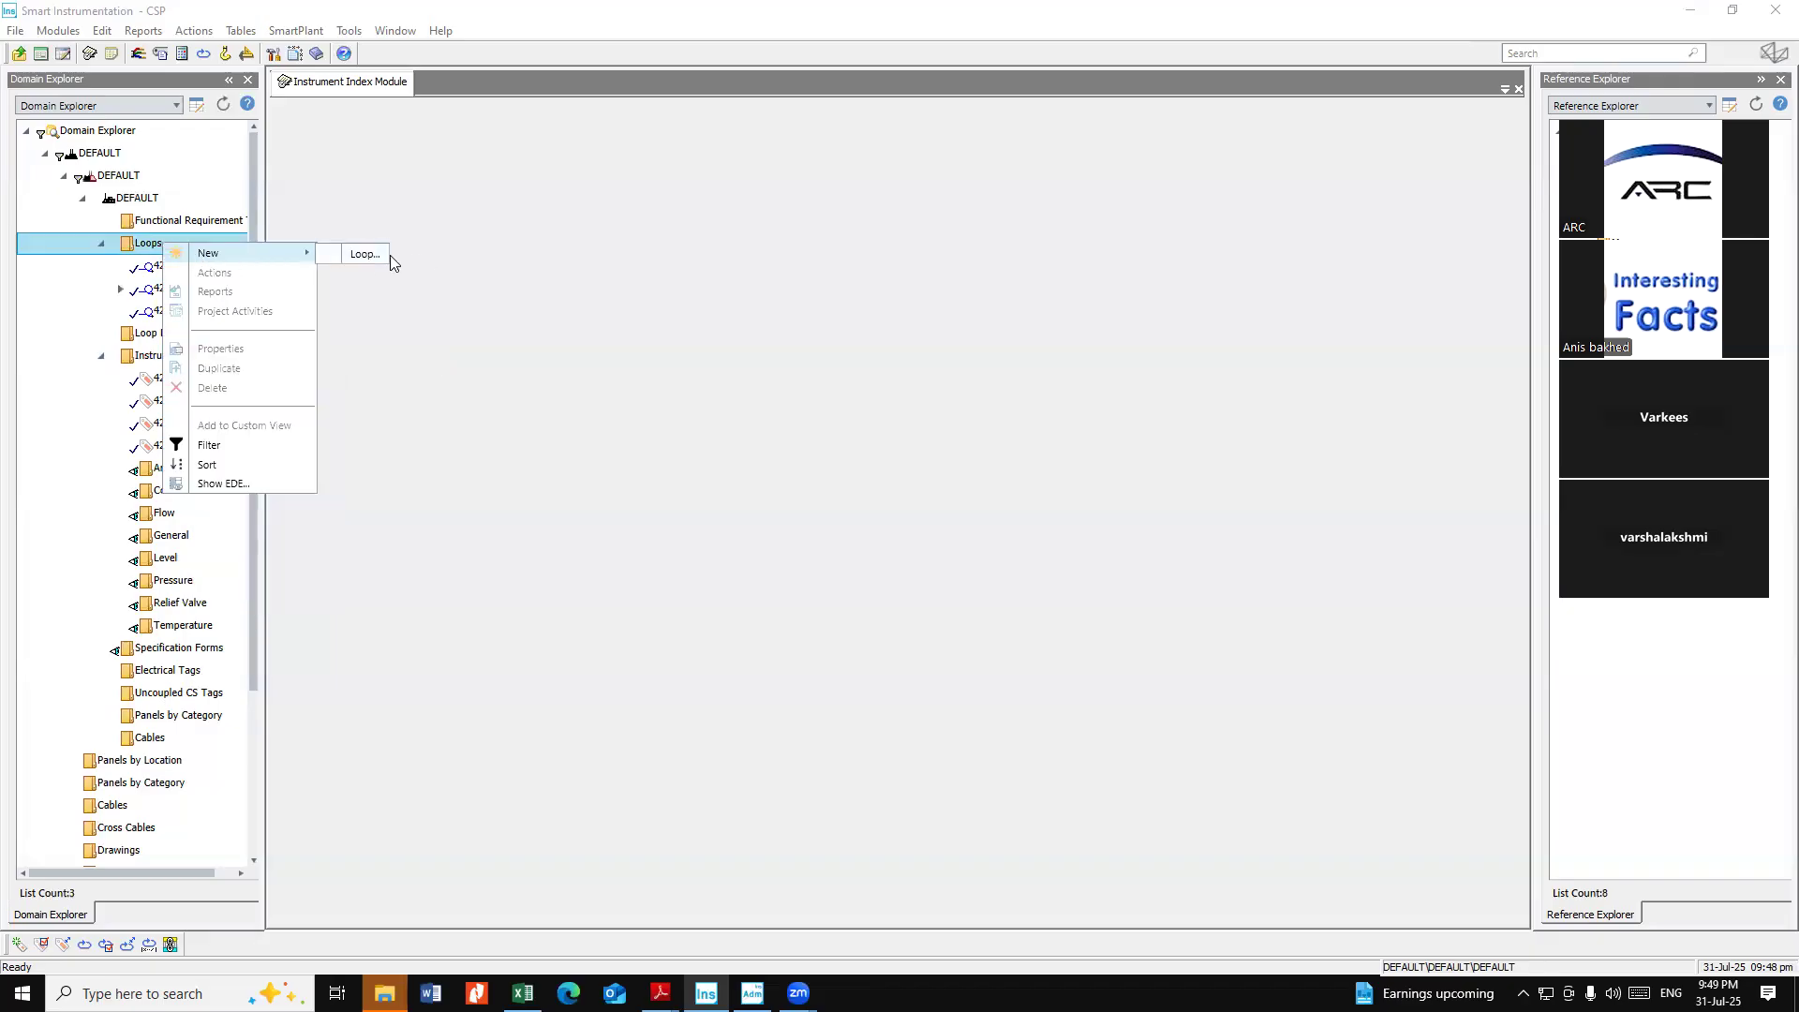
left_click(365, 254)
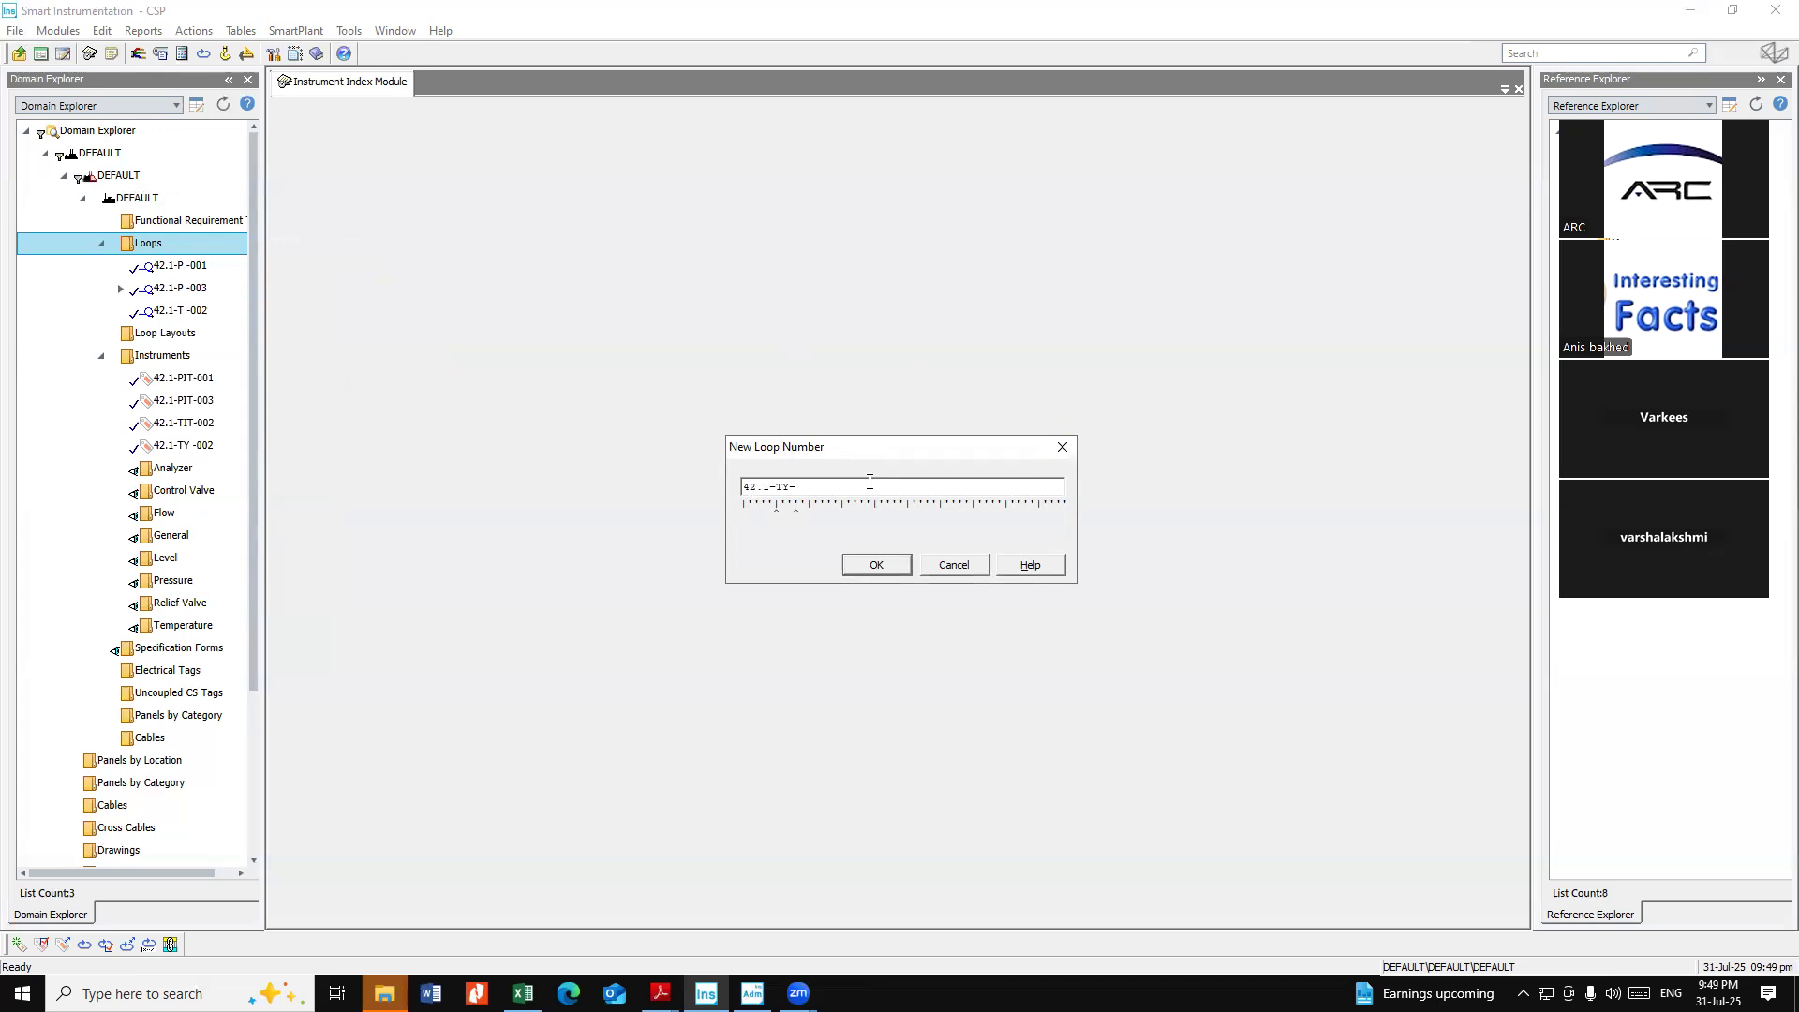
type("010")
key("Return")
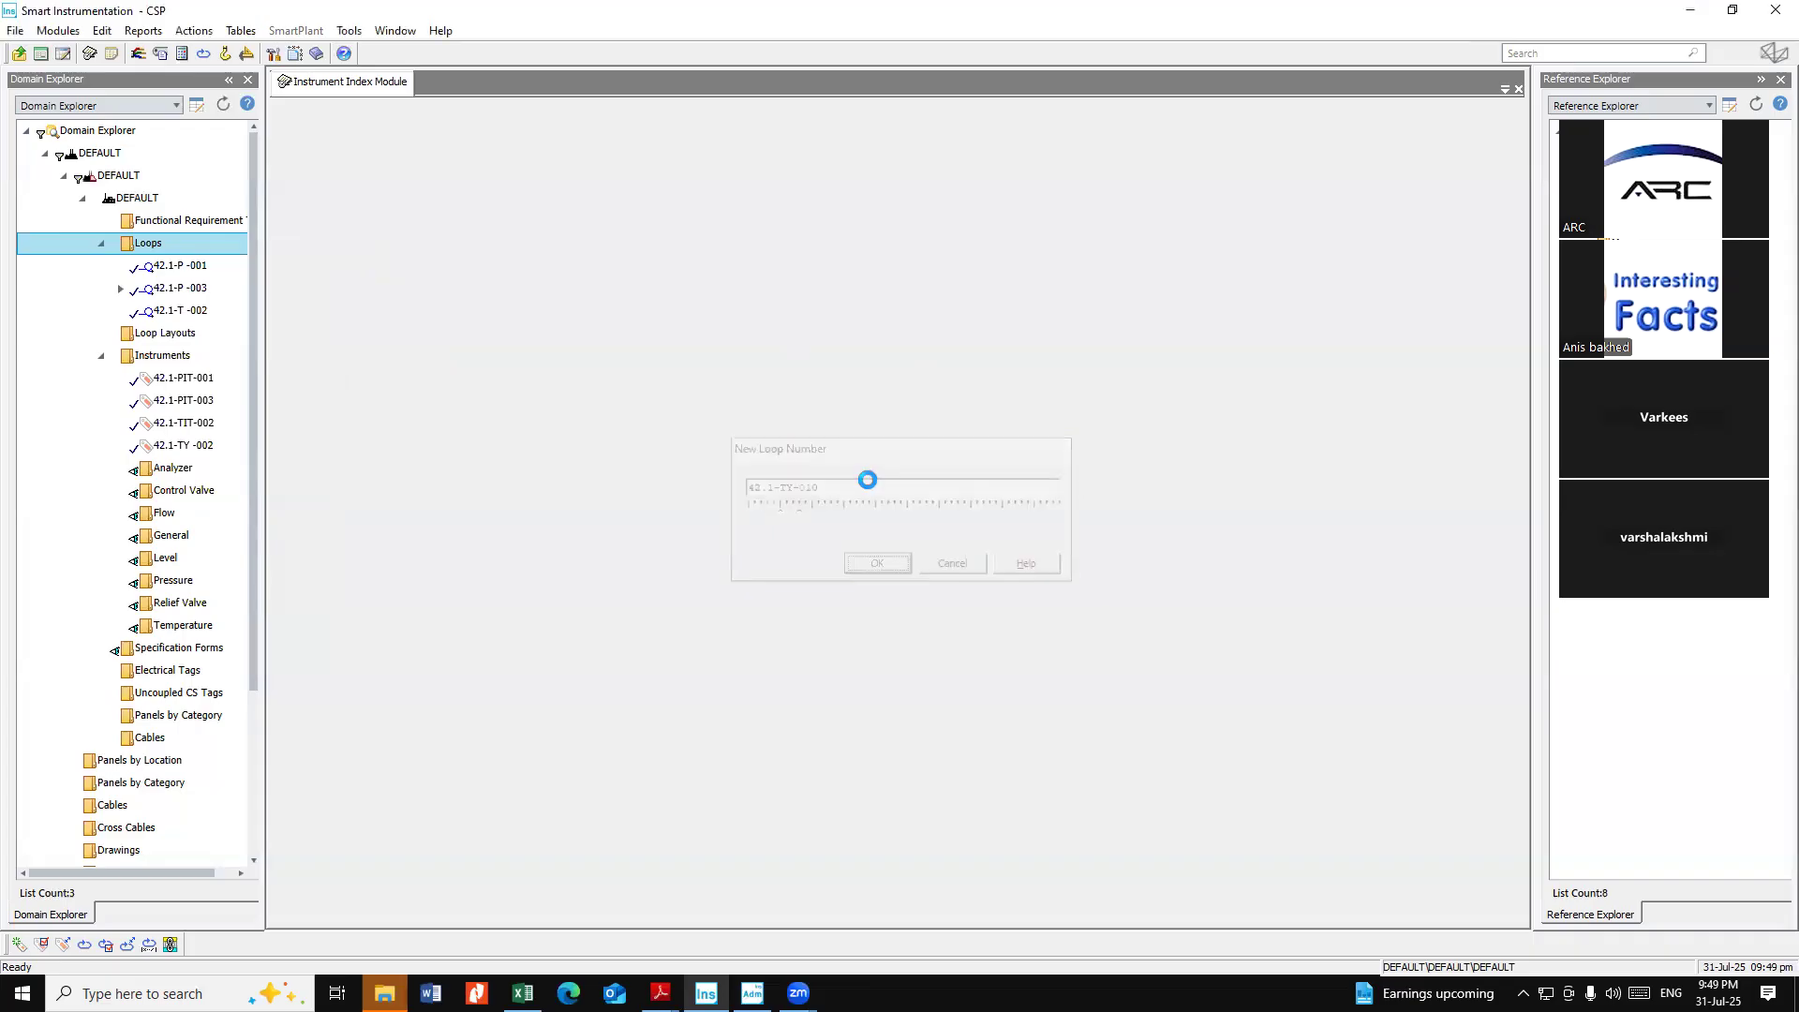
left_click(690, 719)
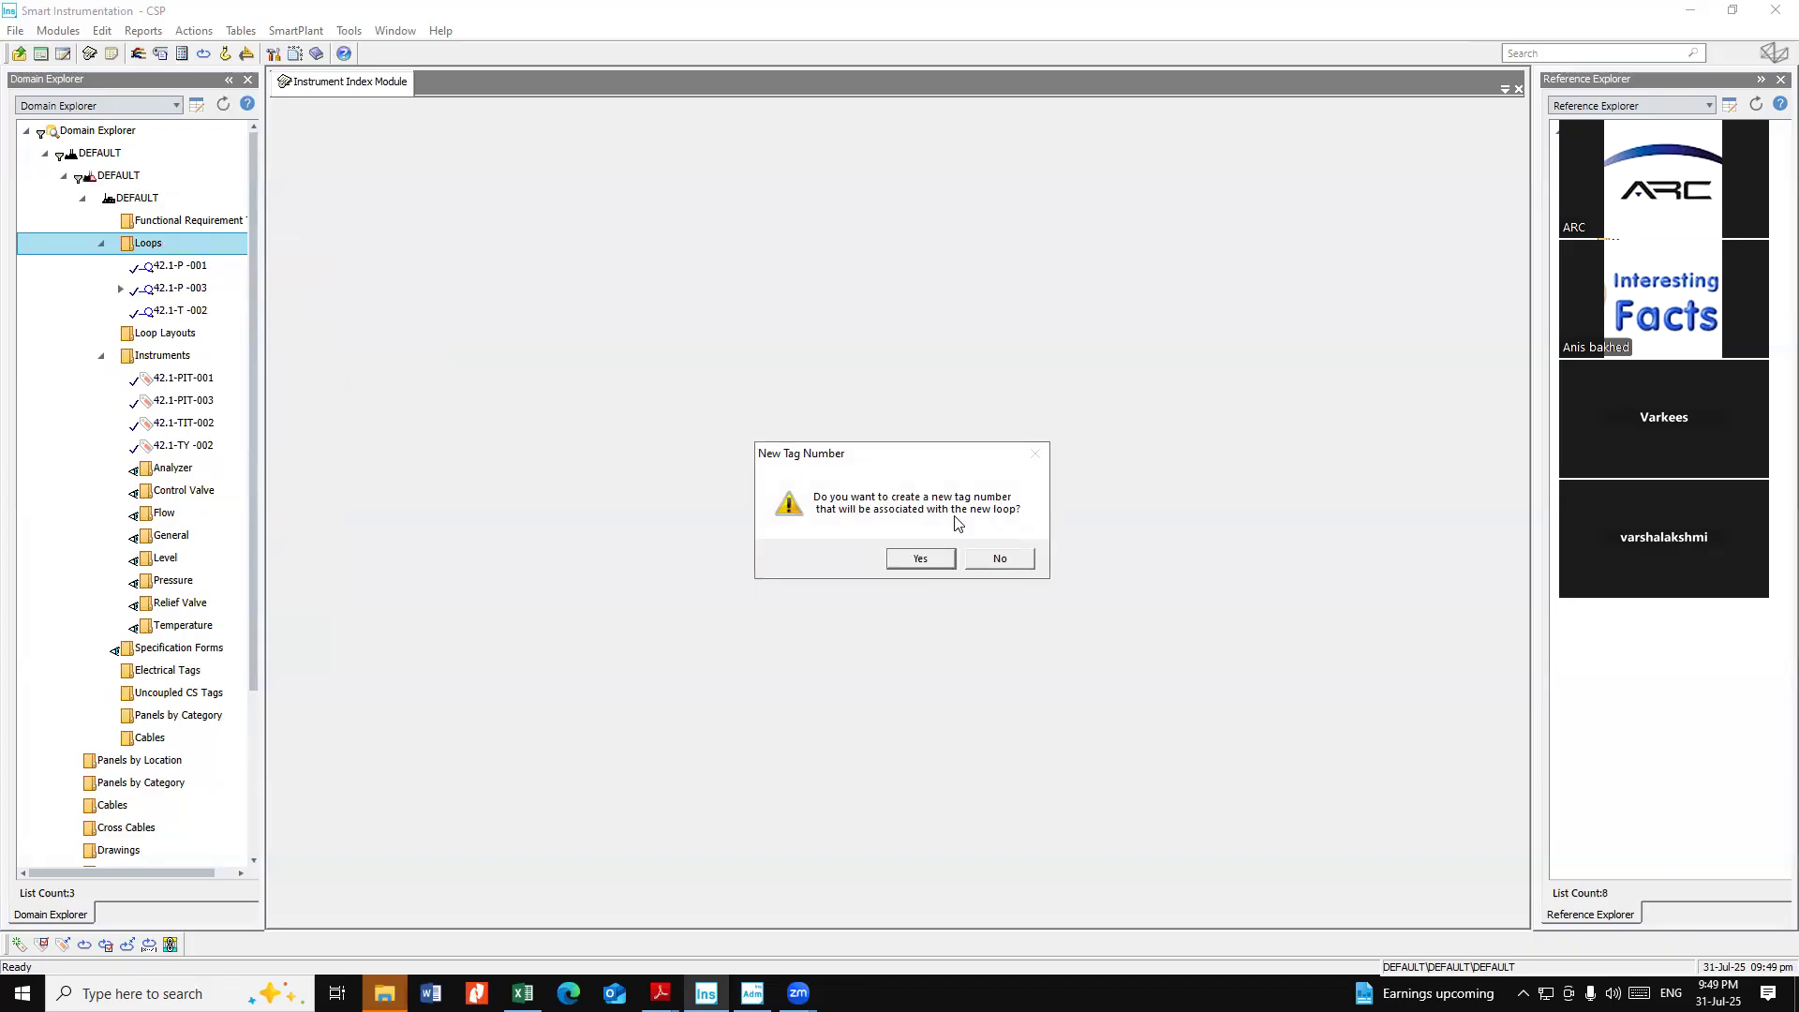
left_click(920, 557)
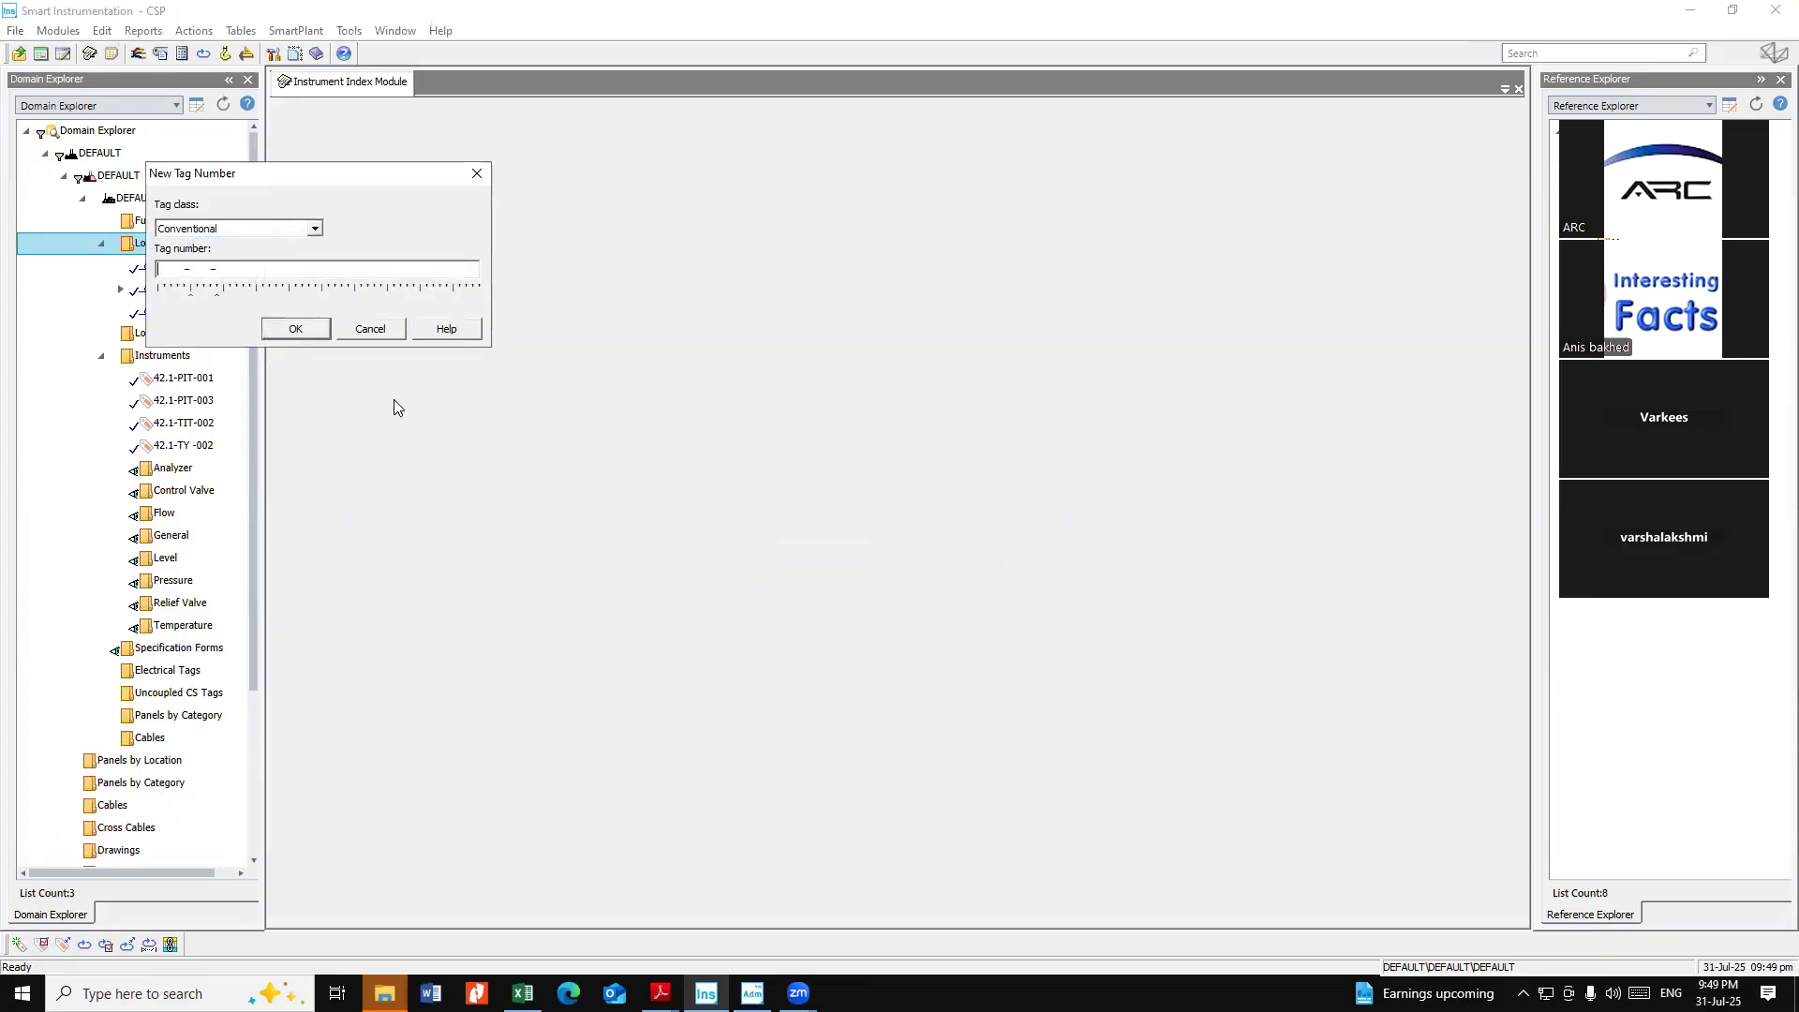
Cancel the new tag number and expand the 42.1-P -001, 42.1-P -003 and 42.1-T -002 loops to show their tags
left_click(370, 329)
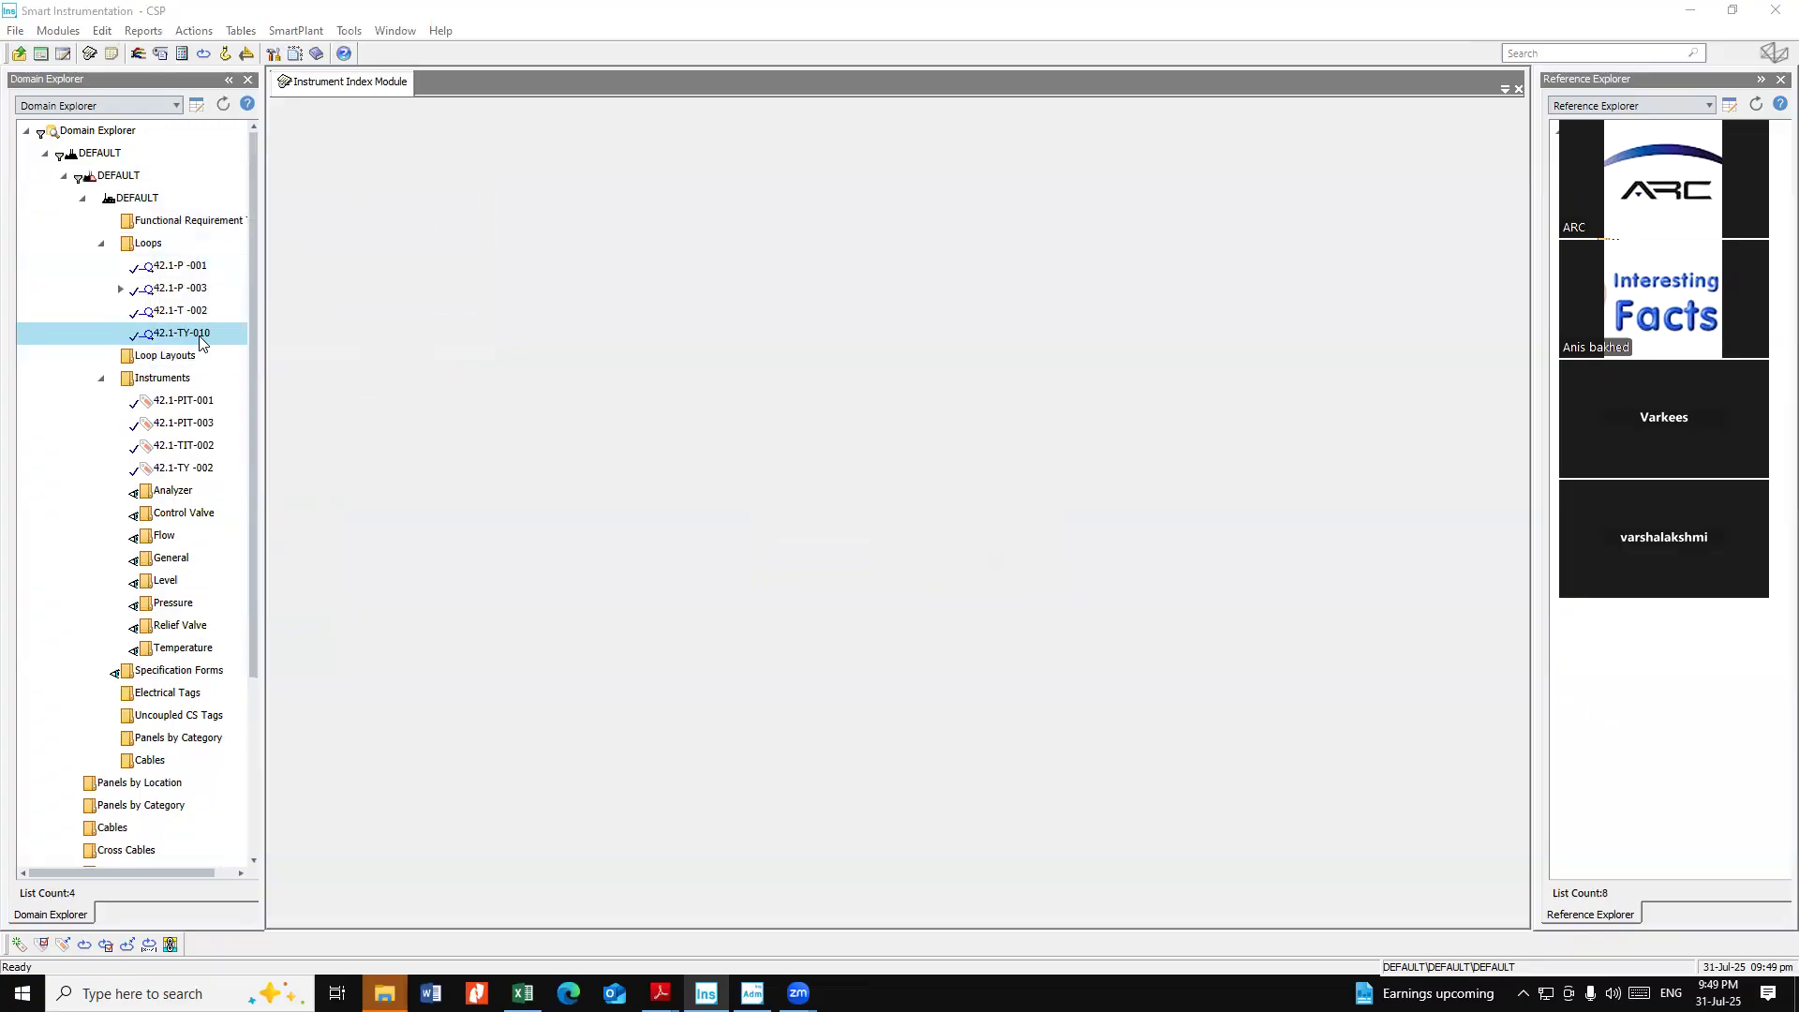
left_click(186, 335)
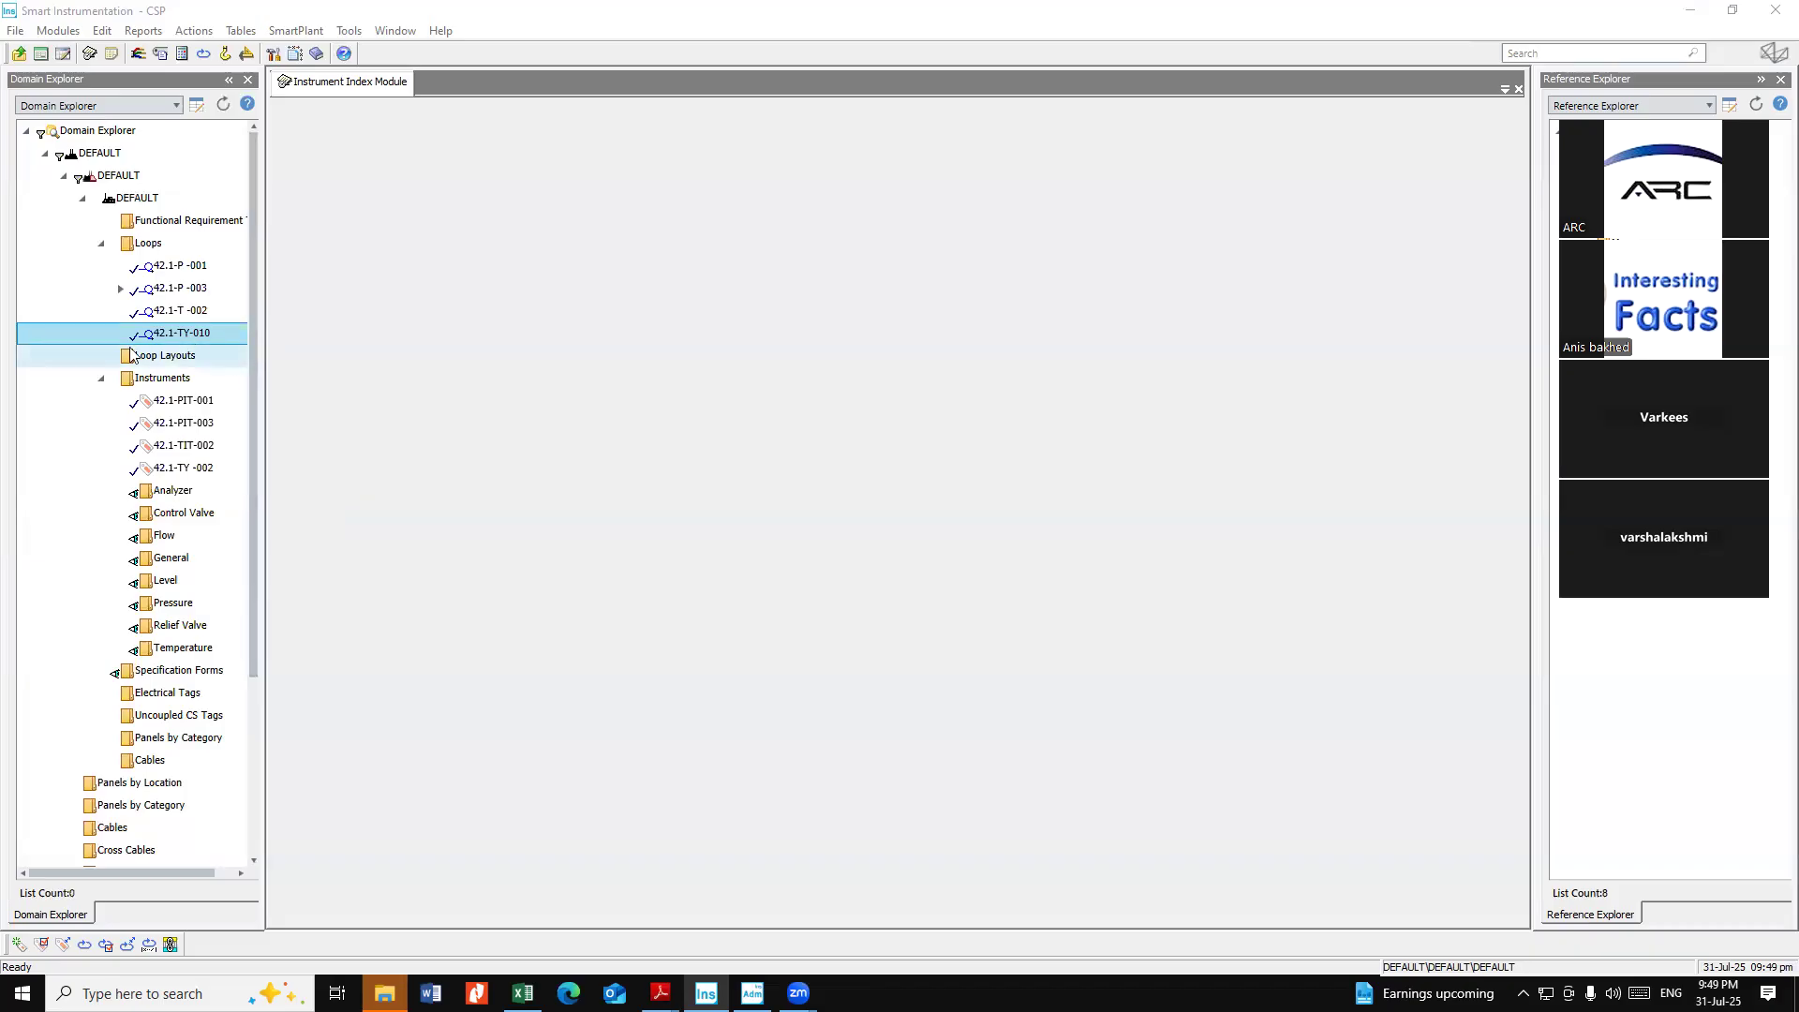
double_click(188, 317)
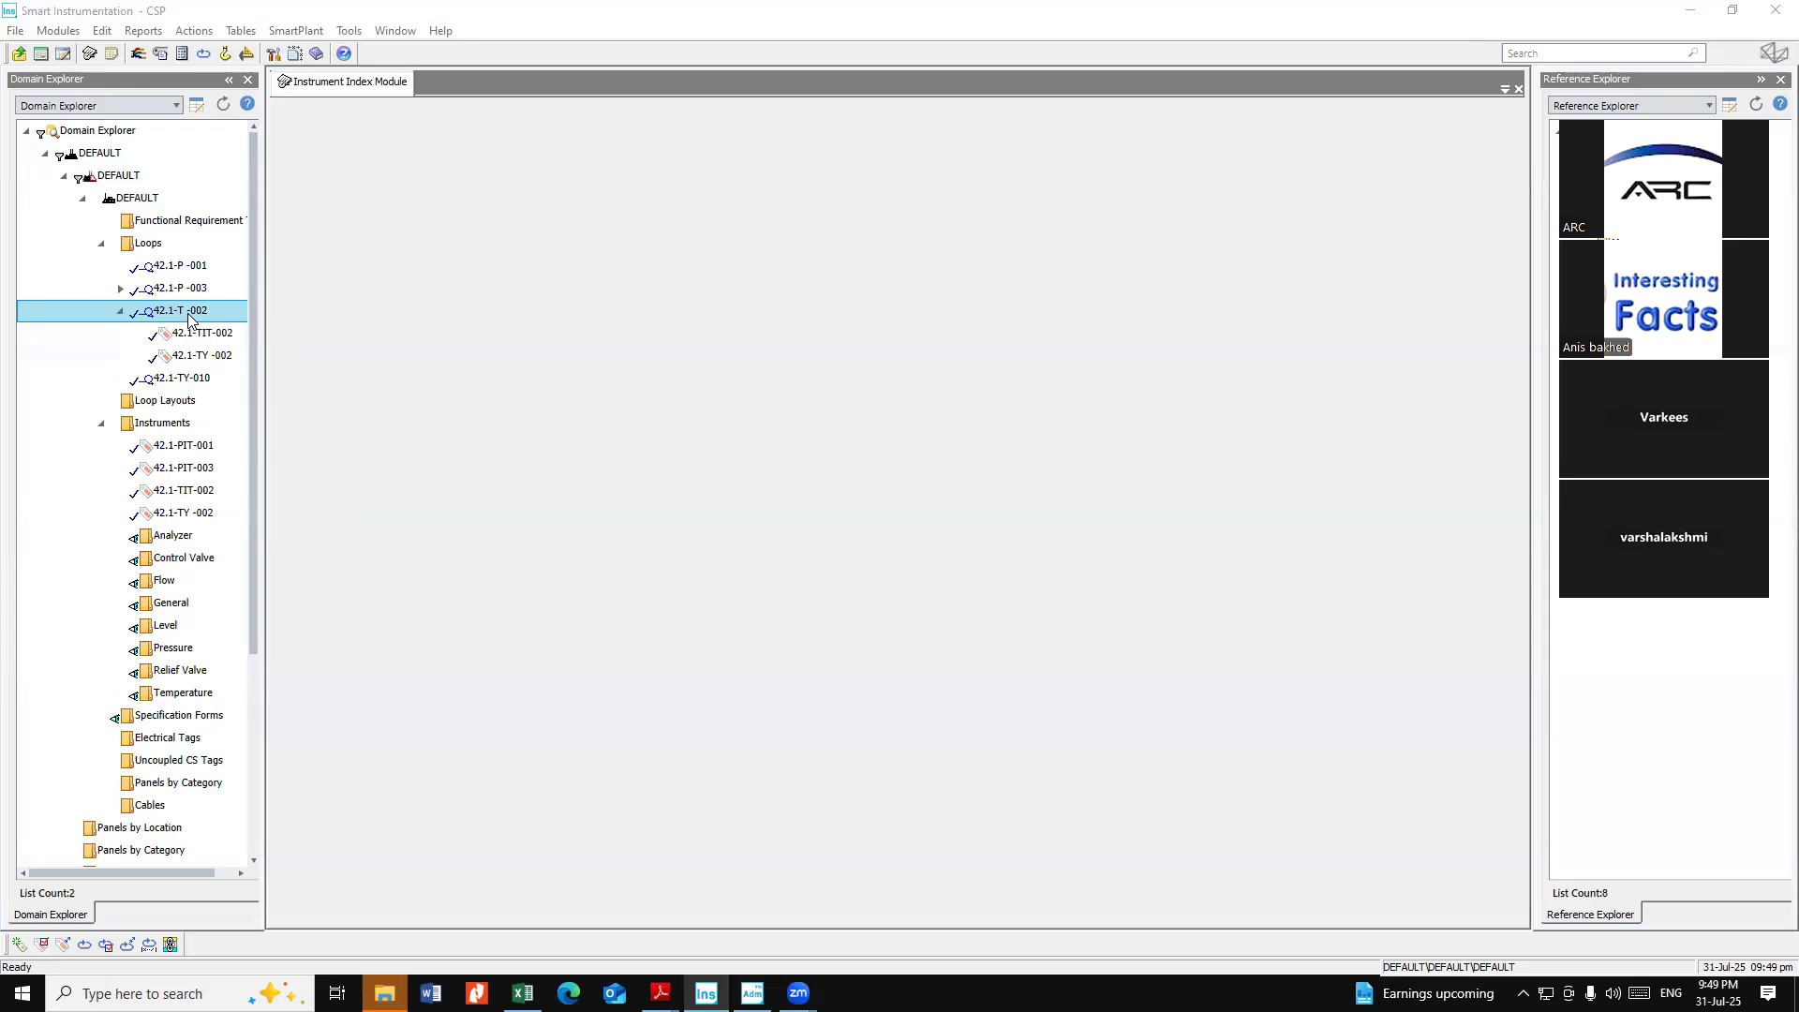
double_click(198, 289)
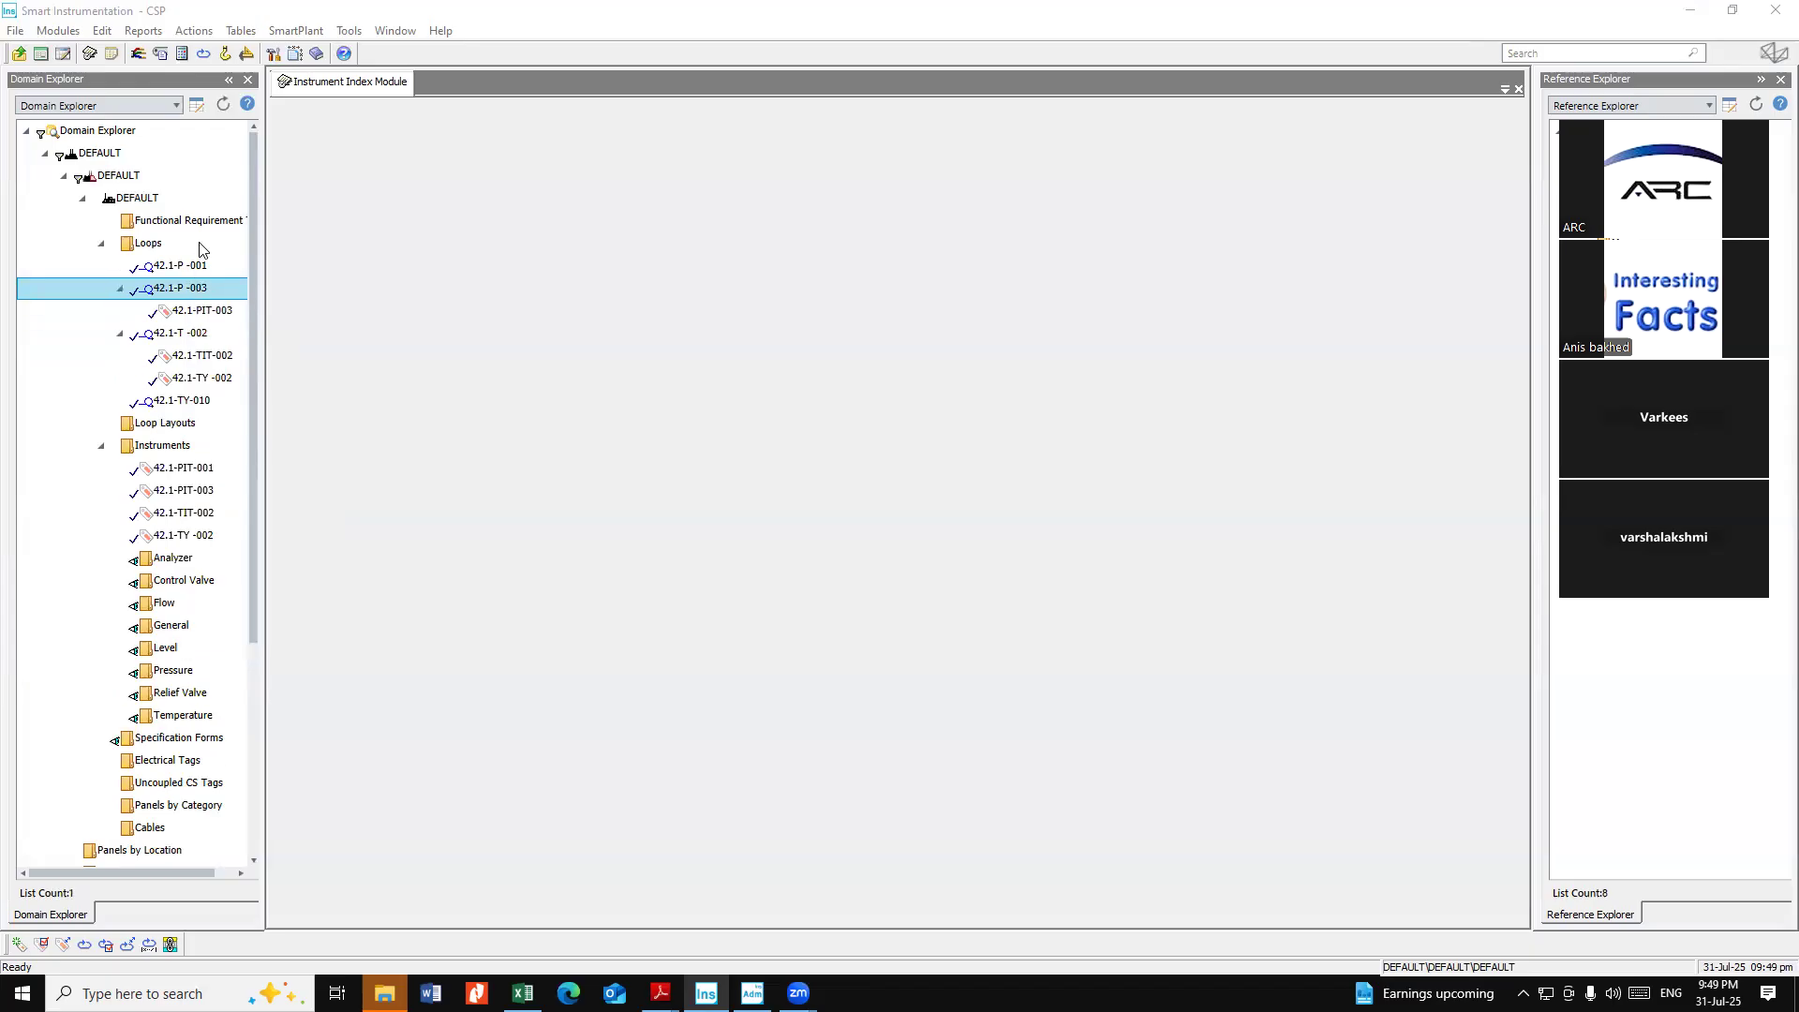
double_click(204, 266)
Delete the loop 42.1-TY-010 without deleting its associated tags
left_click(185, 422)
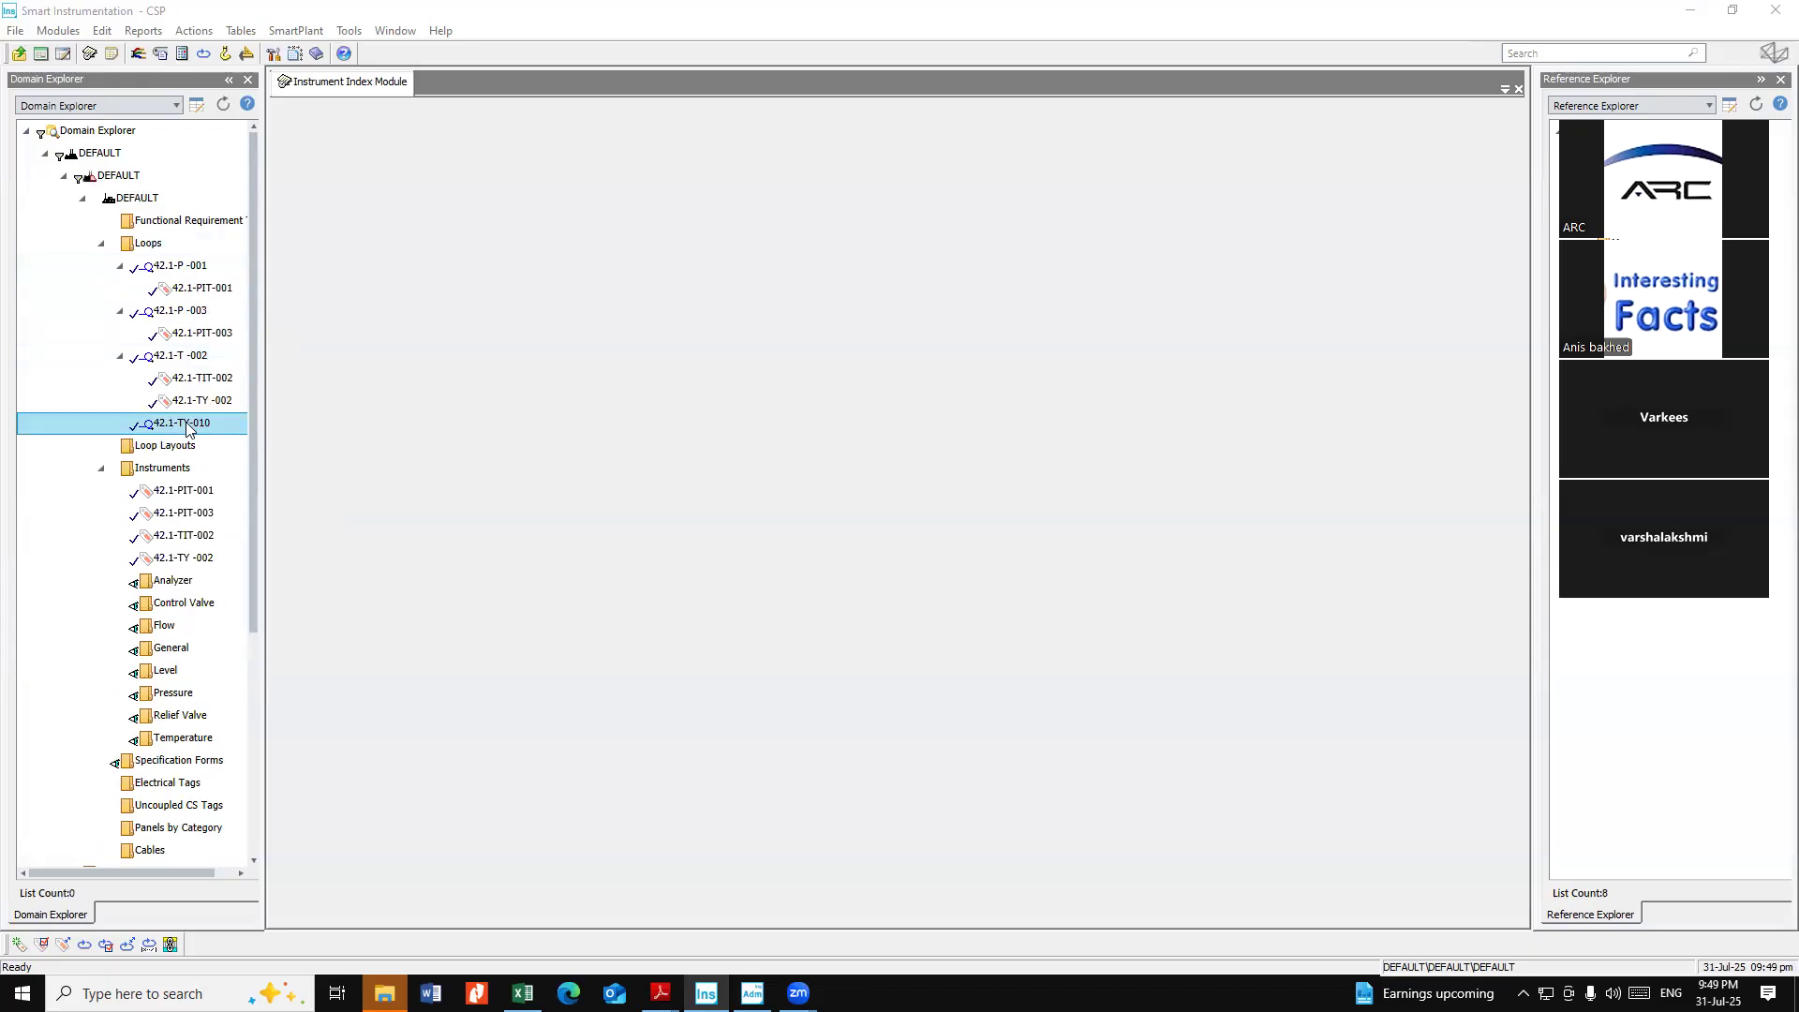
right_click(185, 421)
left_click(239, 568)
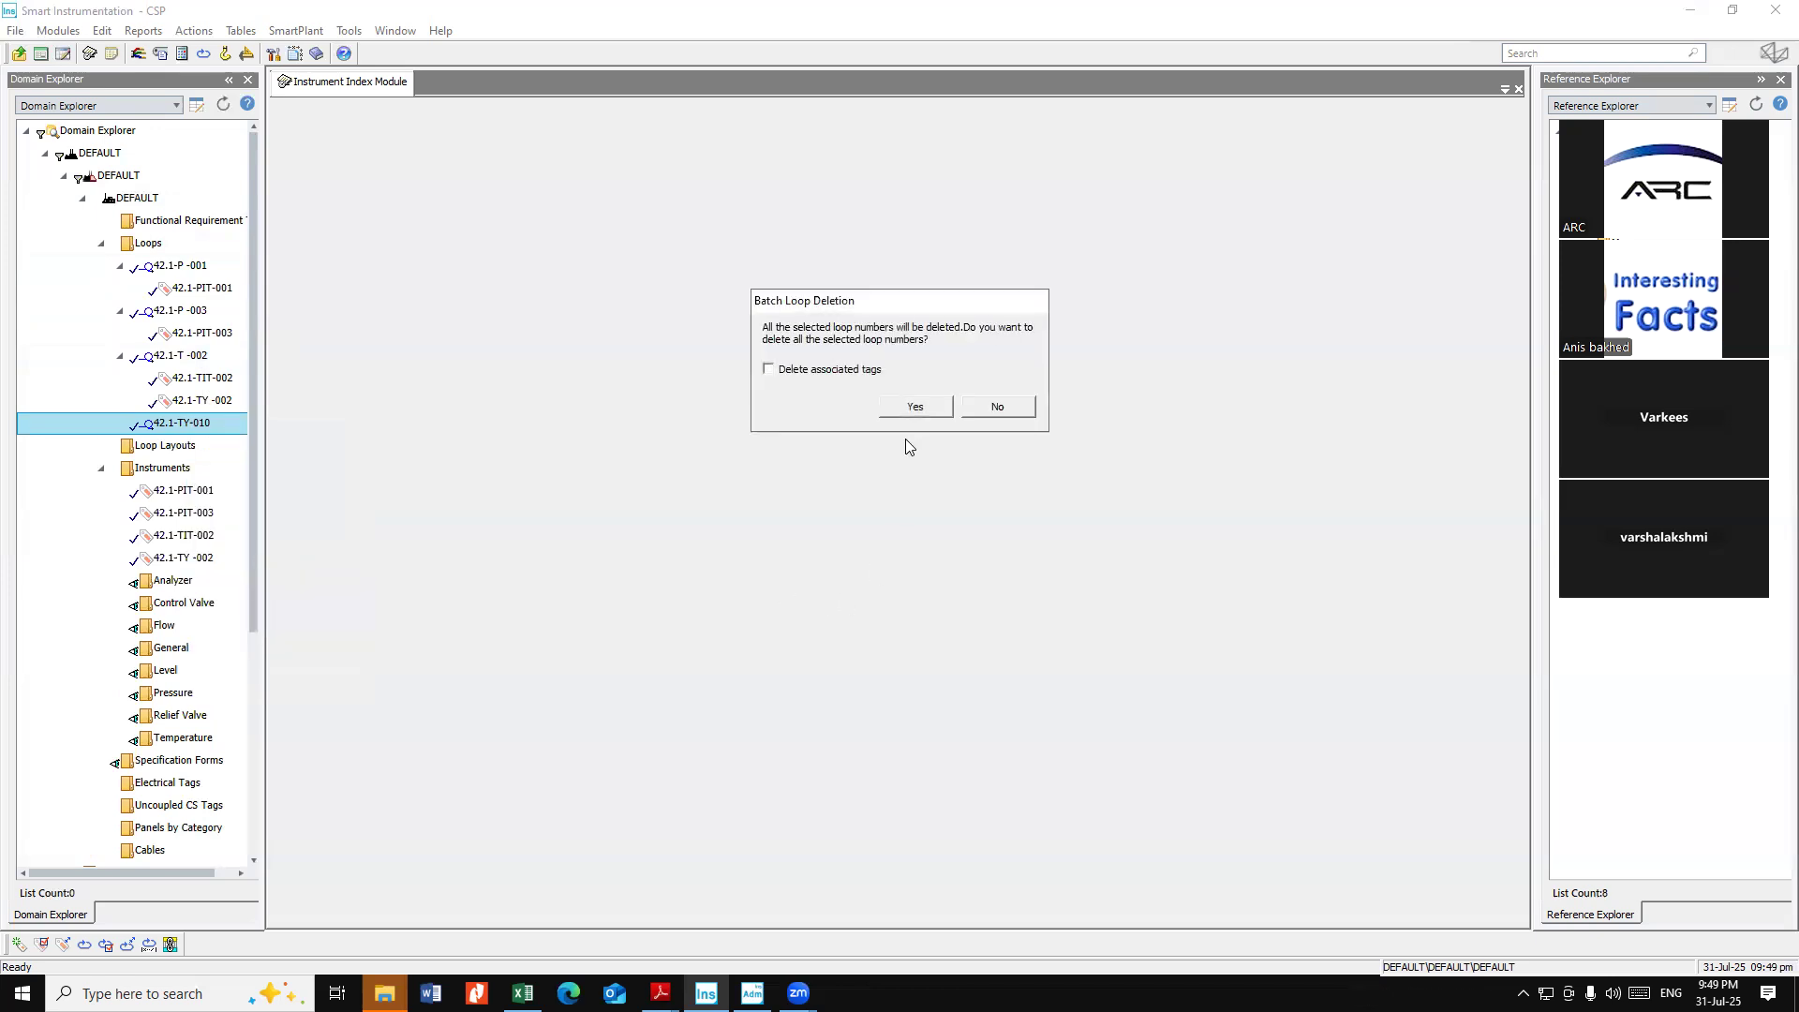
left_click(931, 409)
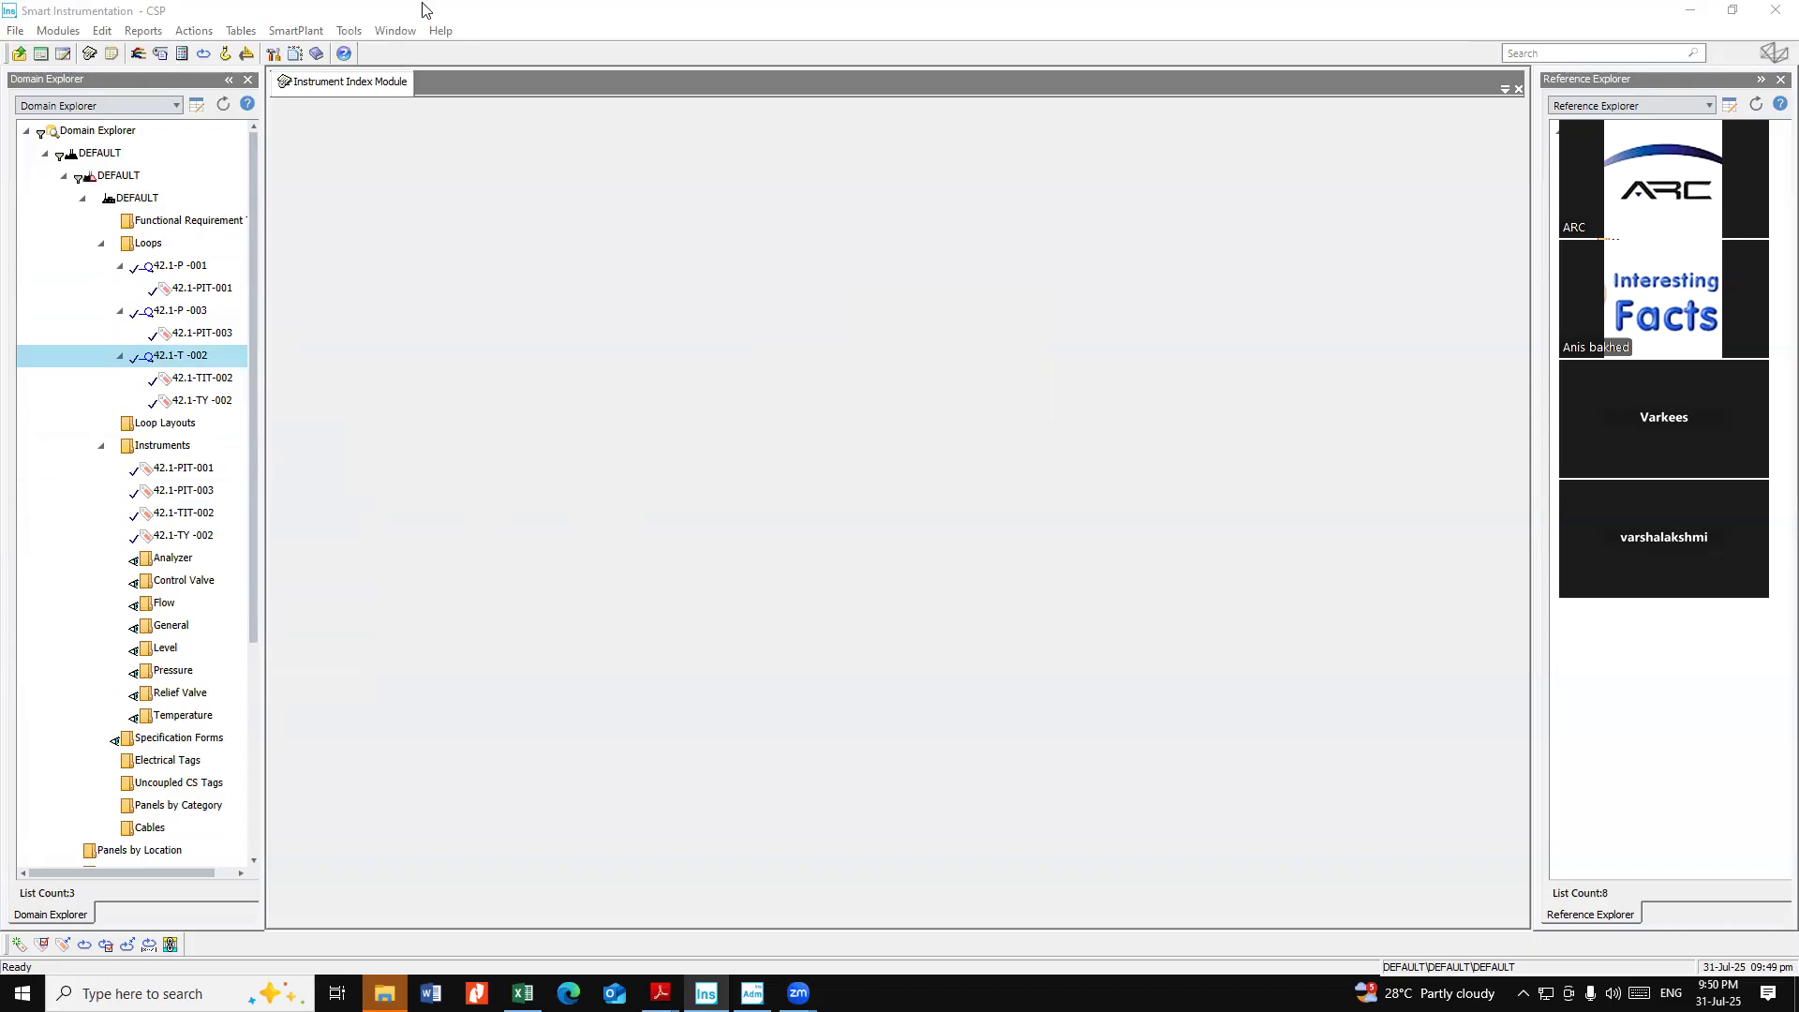
Close the Instrument Index Module and reopen it from the modules list
right_click(346, 85)
left_click(318, 89)
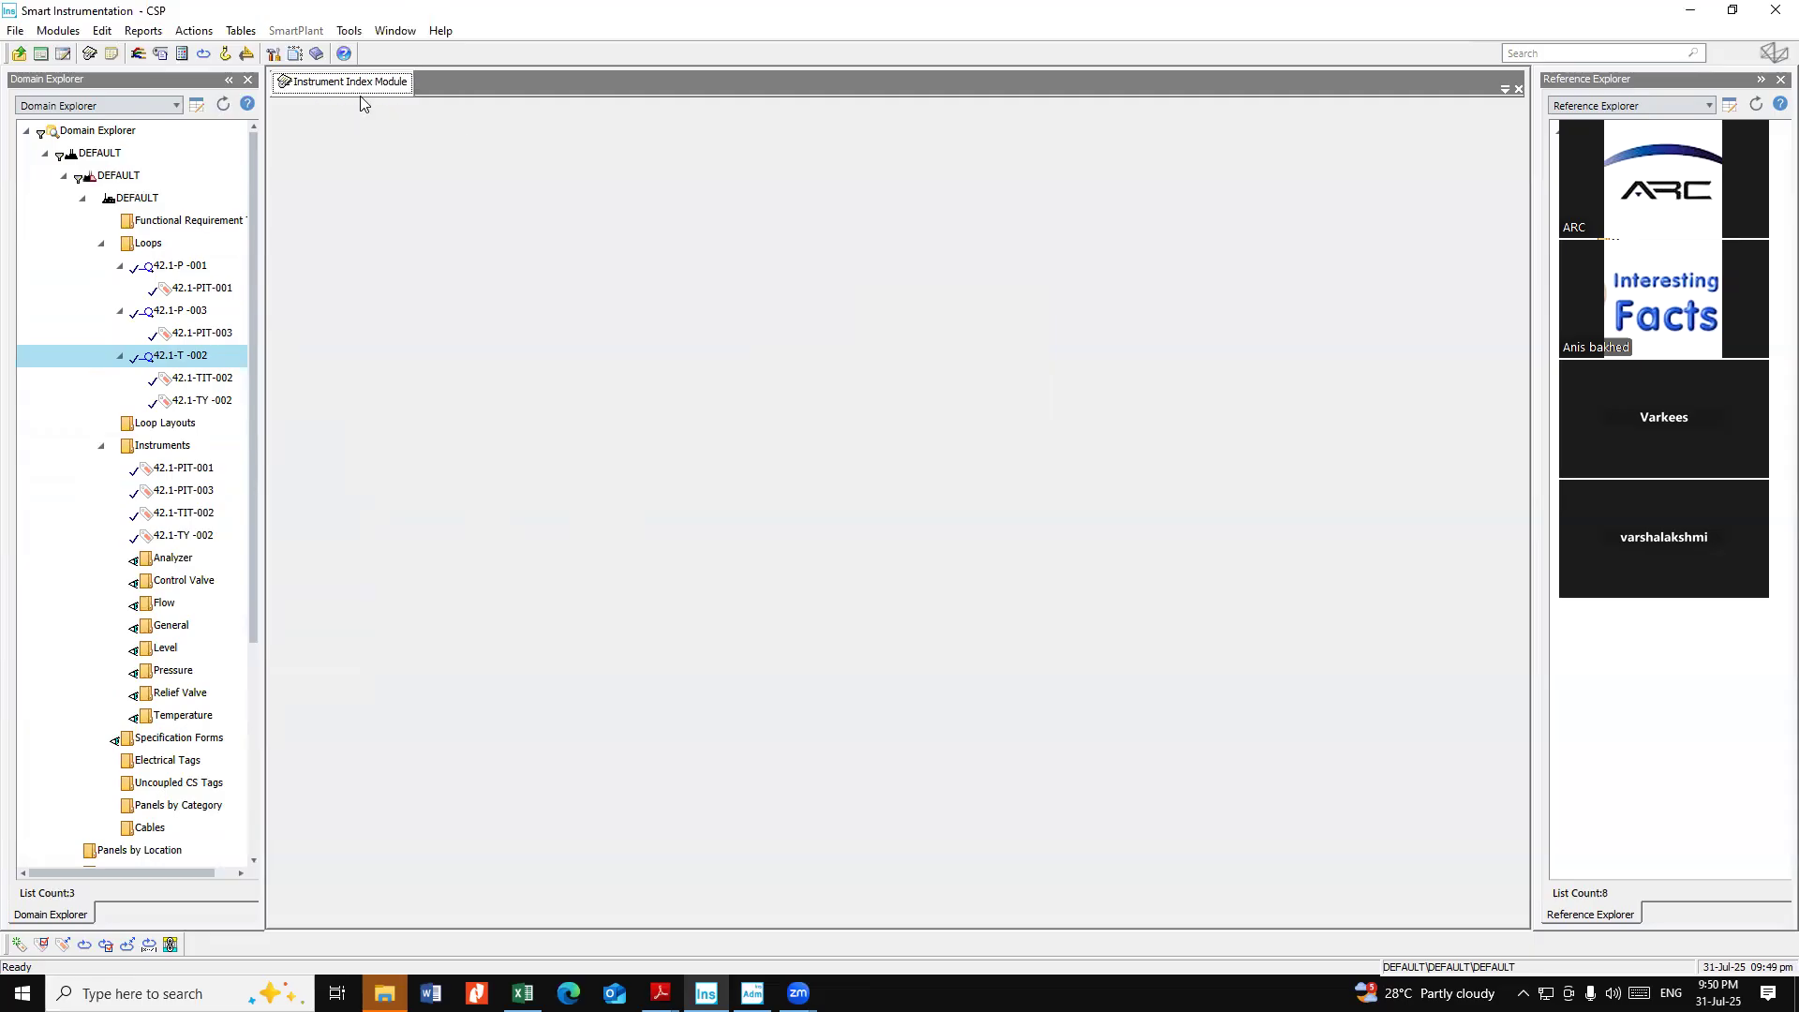
right_click(359, 86)
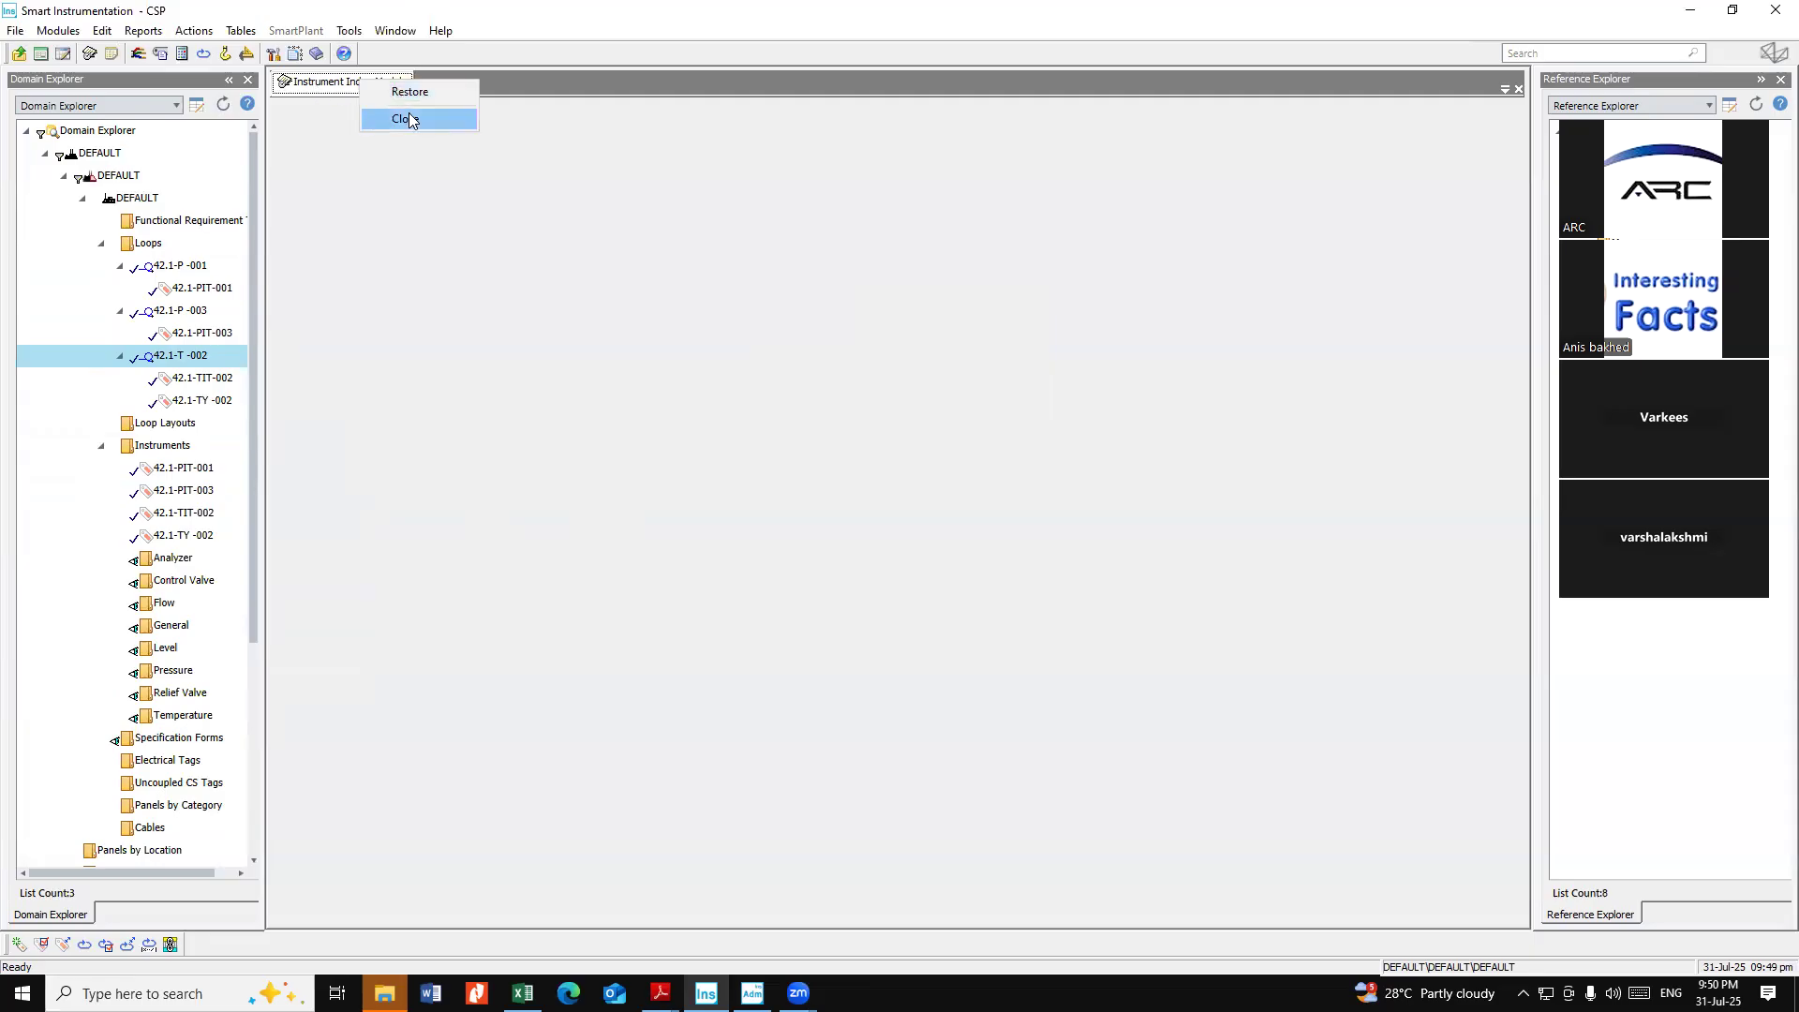
left_click(410, 119)
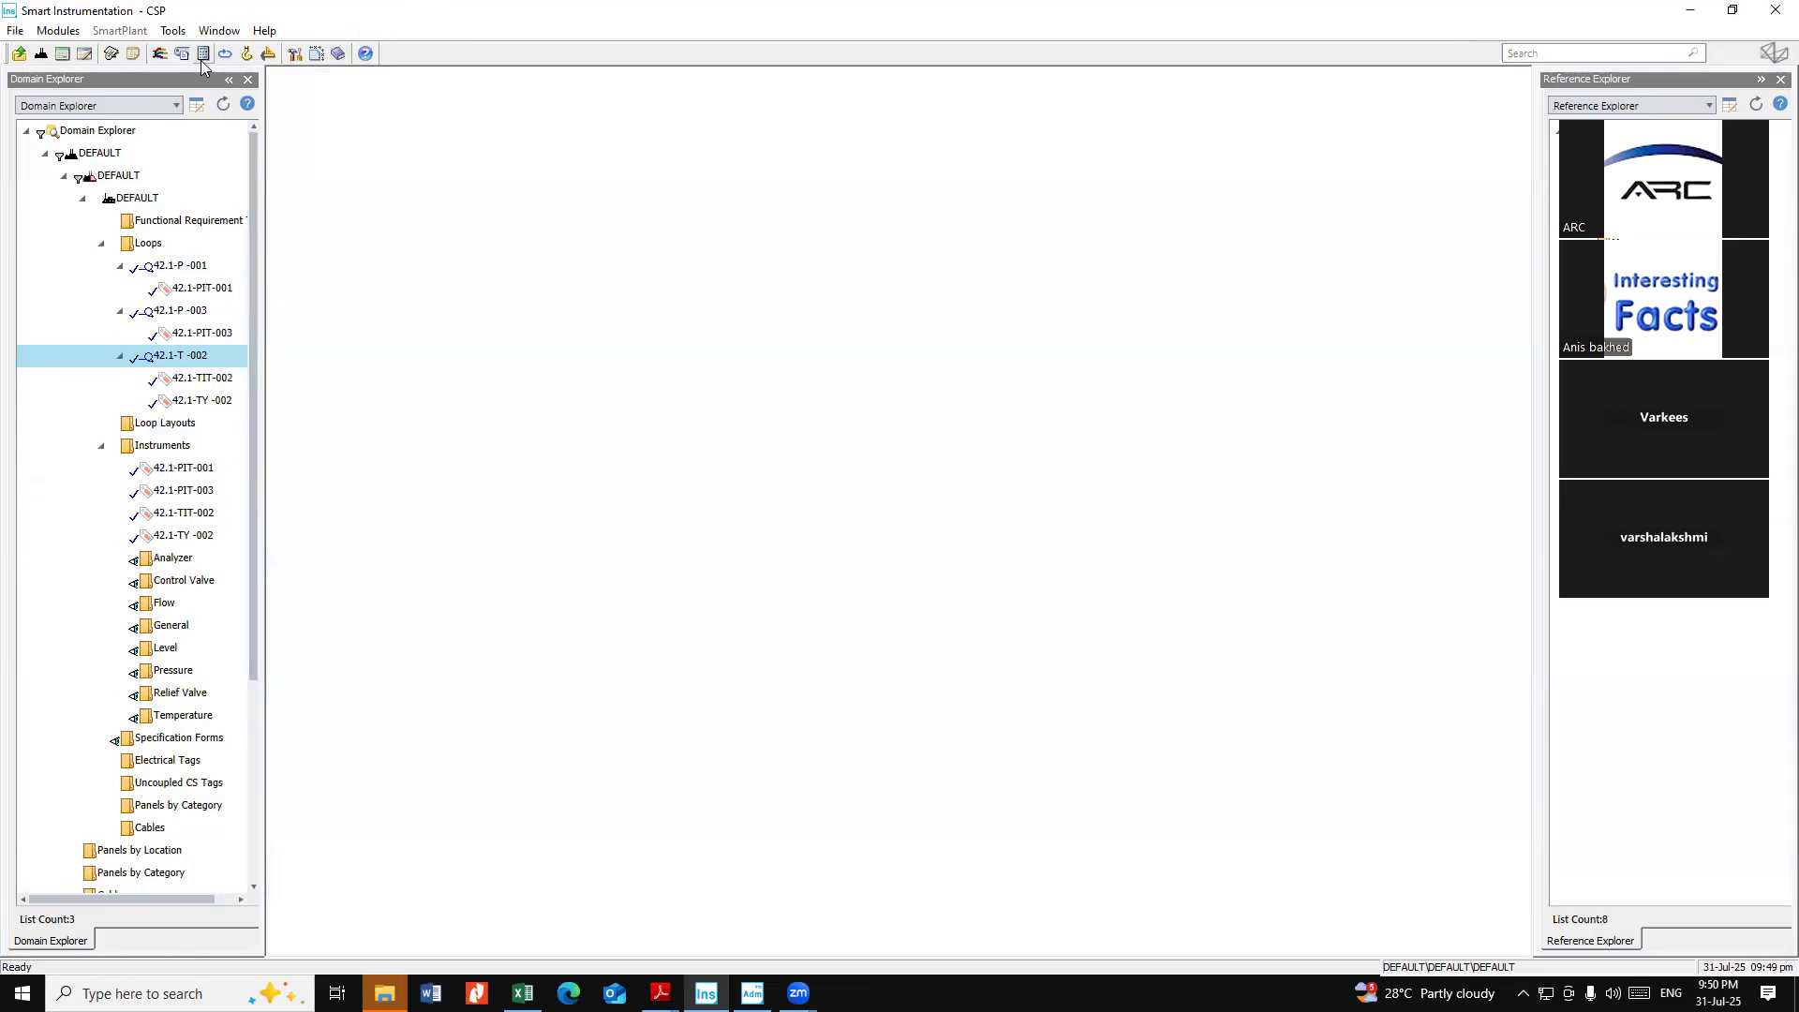
left_click(59, 32)
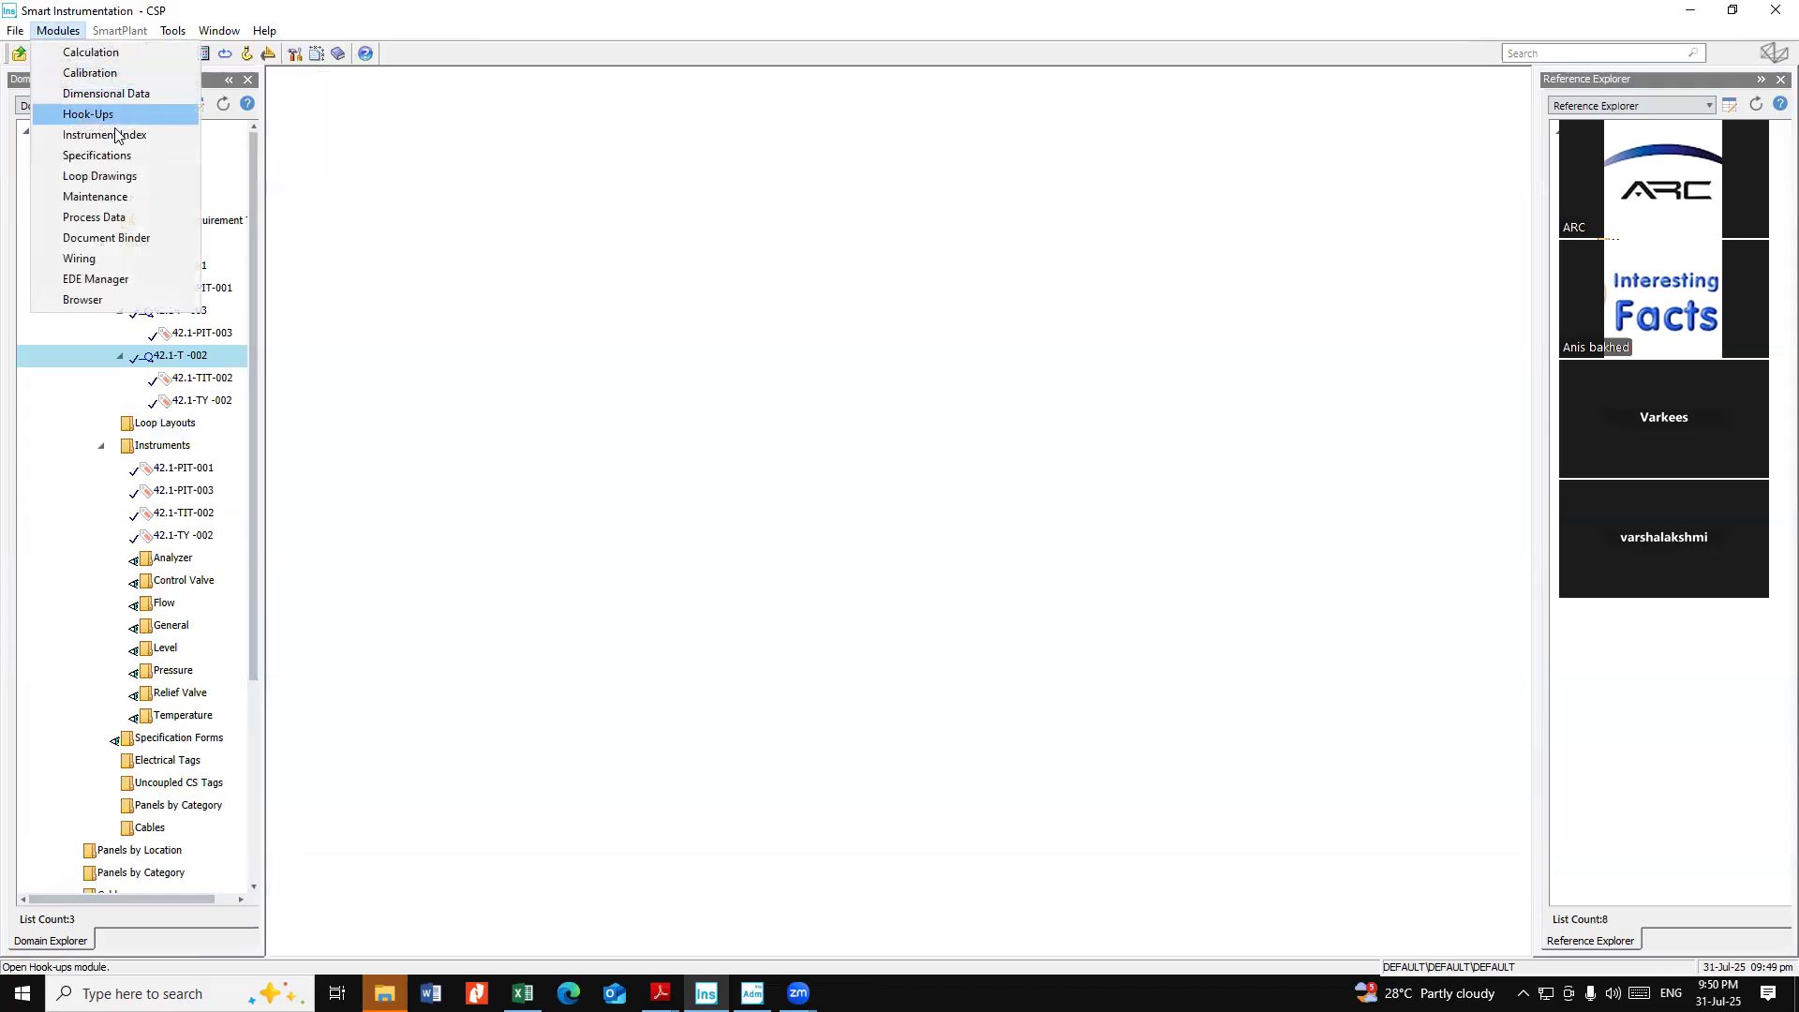
left_click(405, 218)
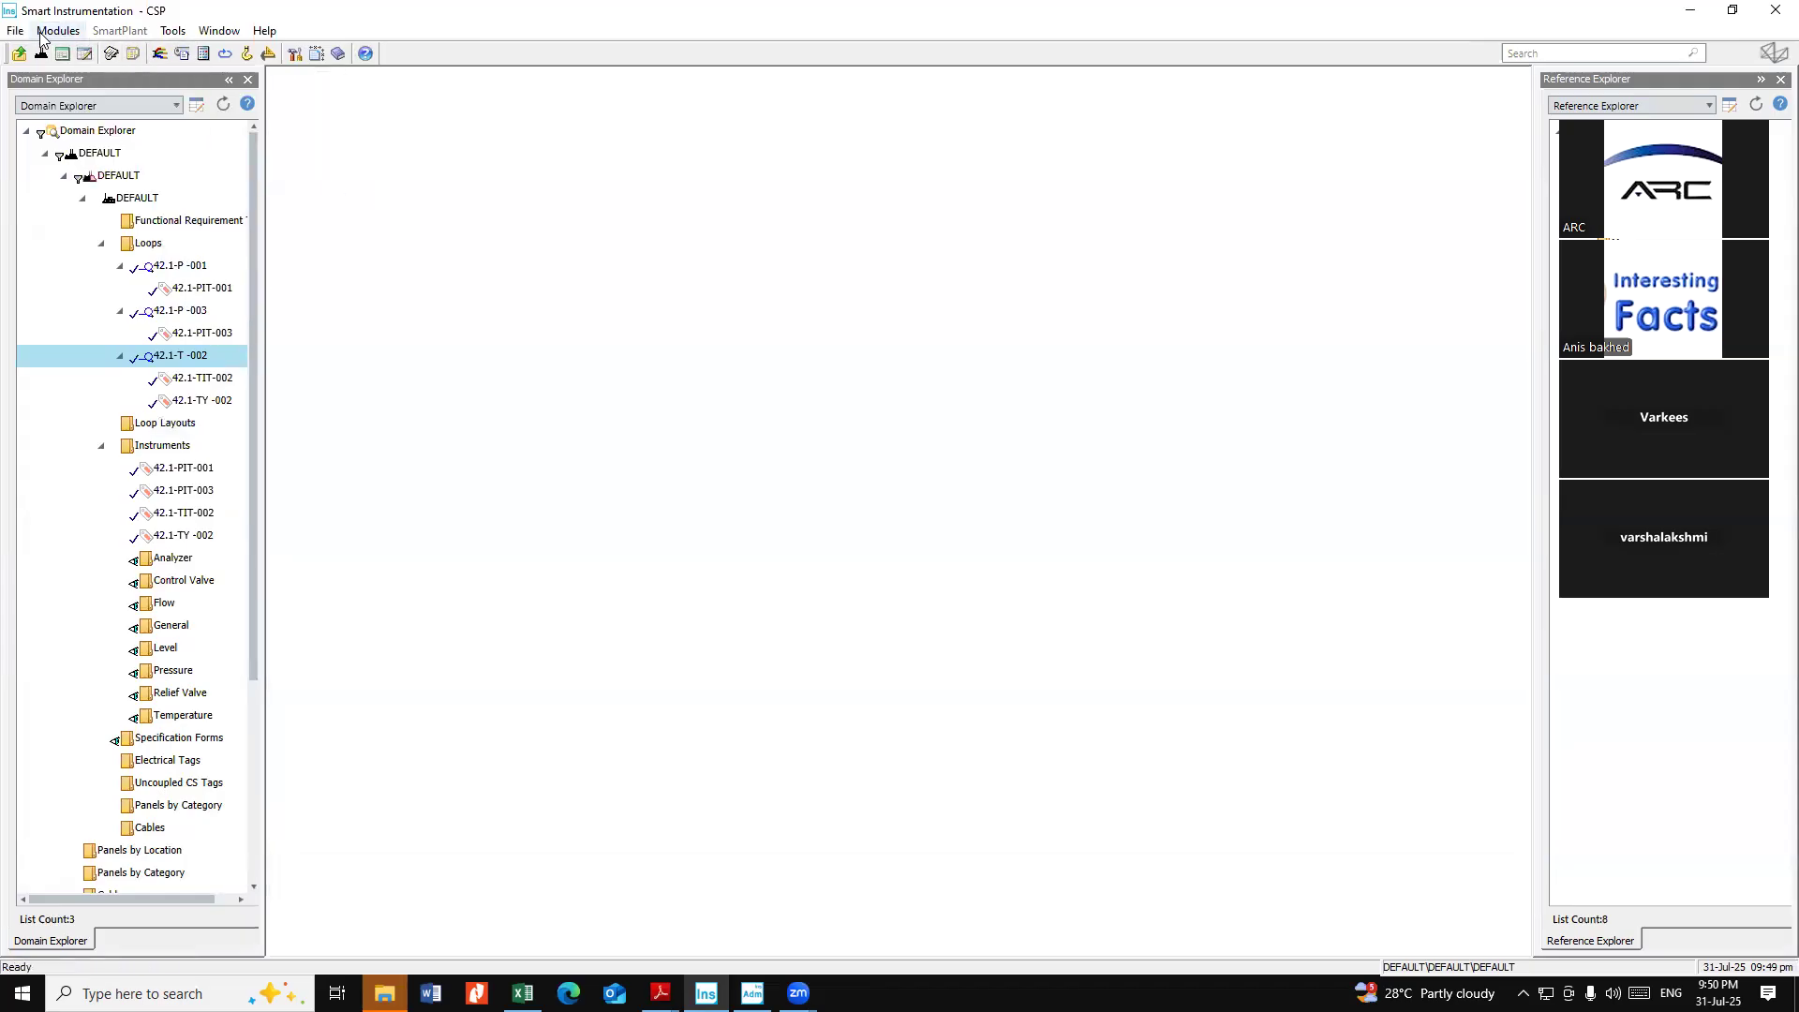
left_click(59, 31)
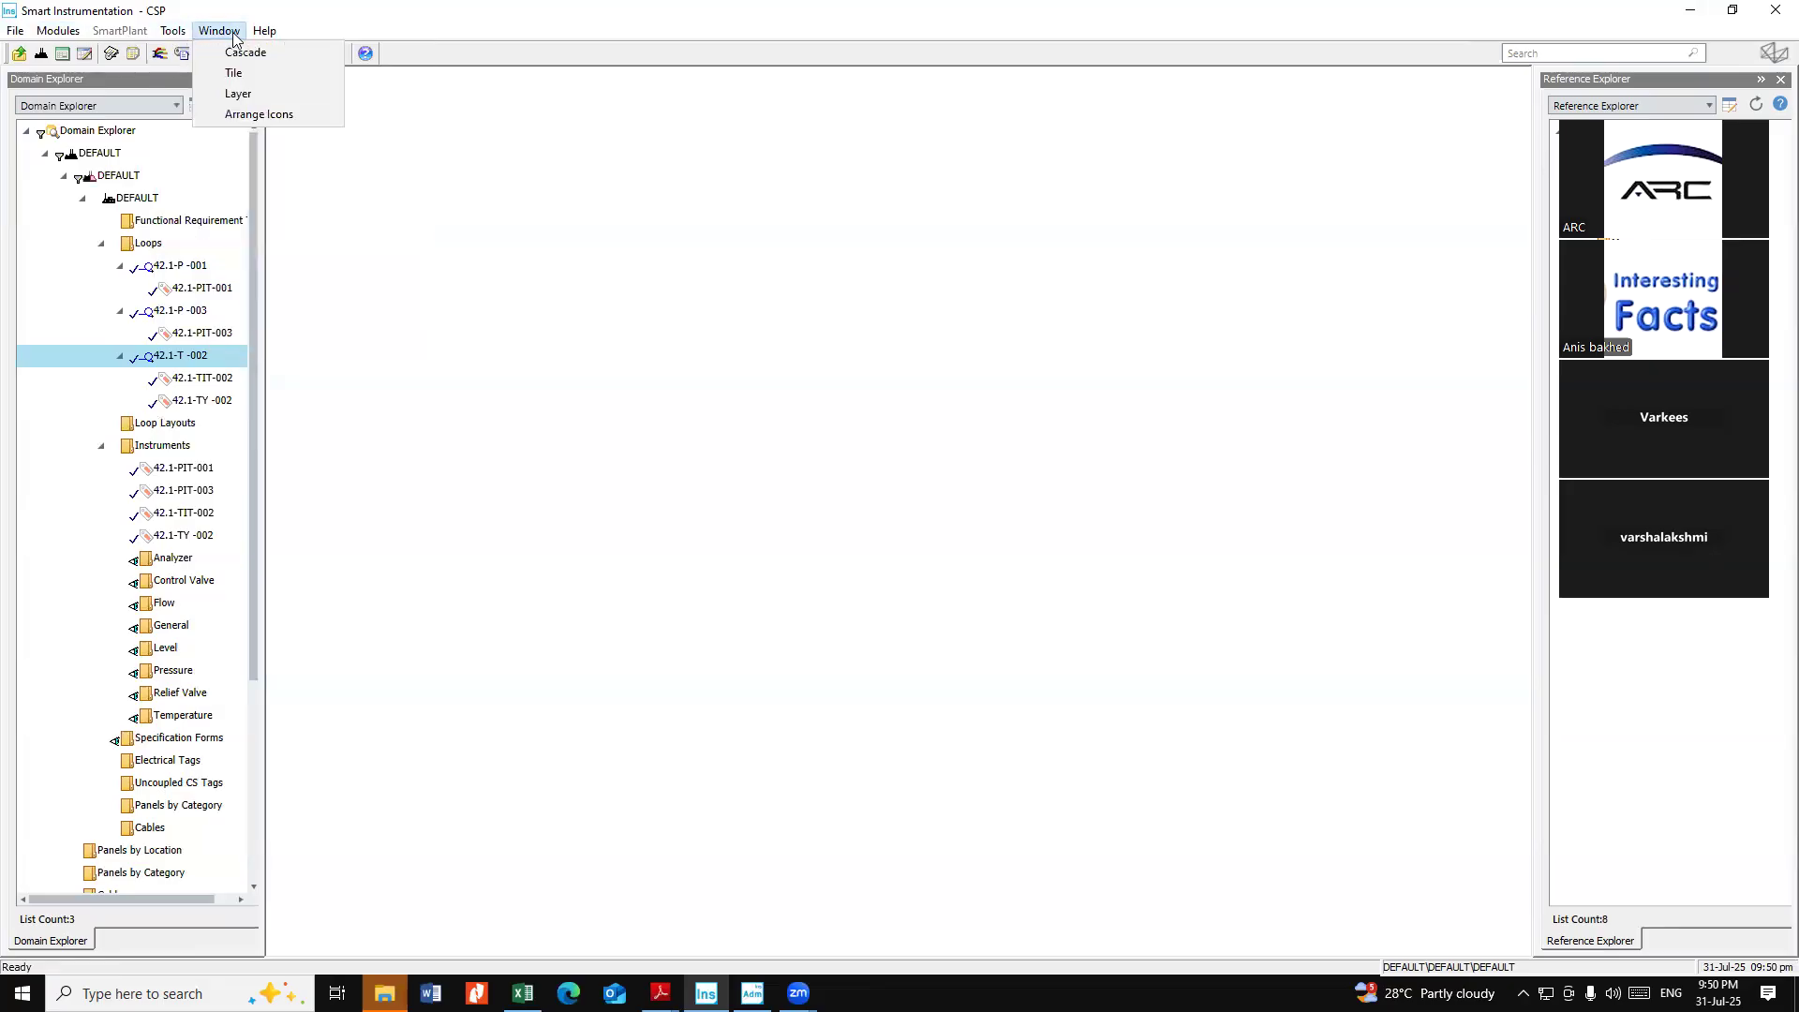
left_click(60, 31)
left_click(58, 31)
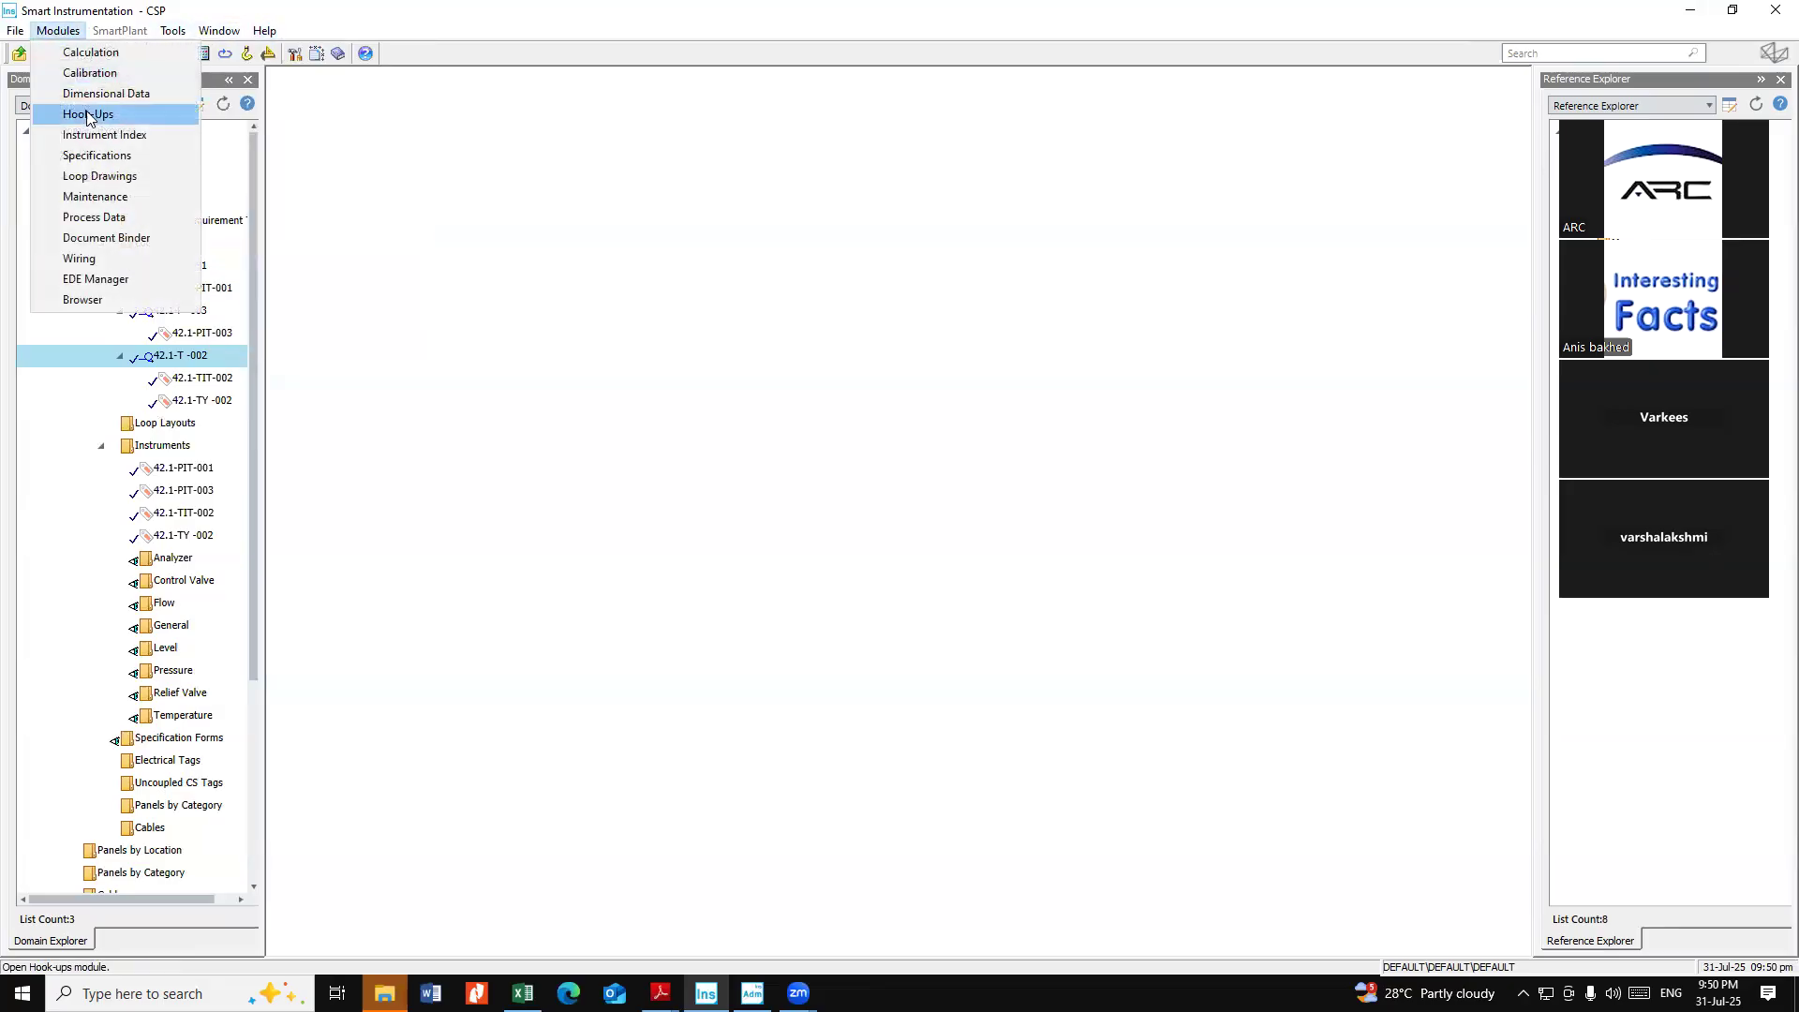
left_click(106, 134)
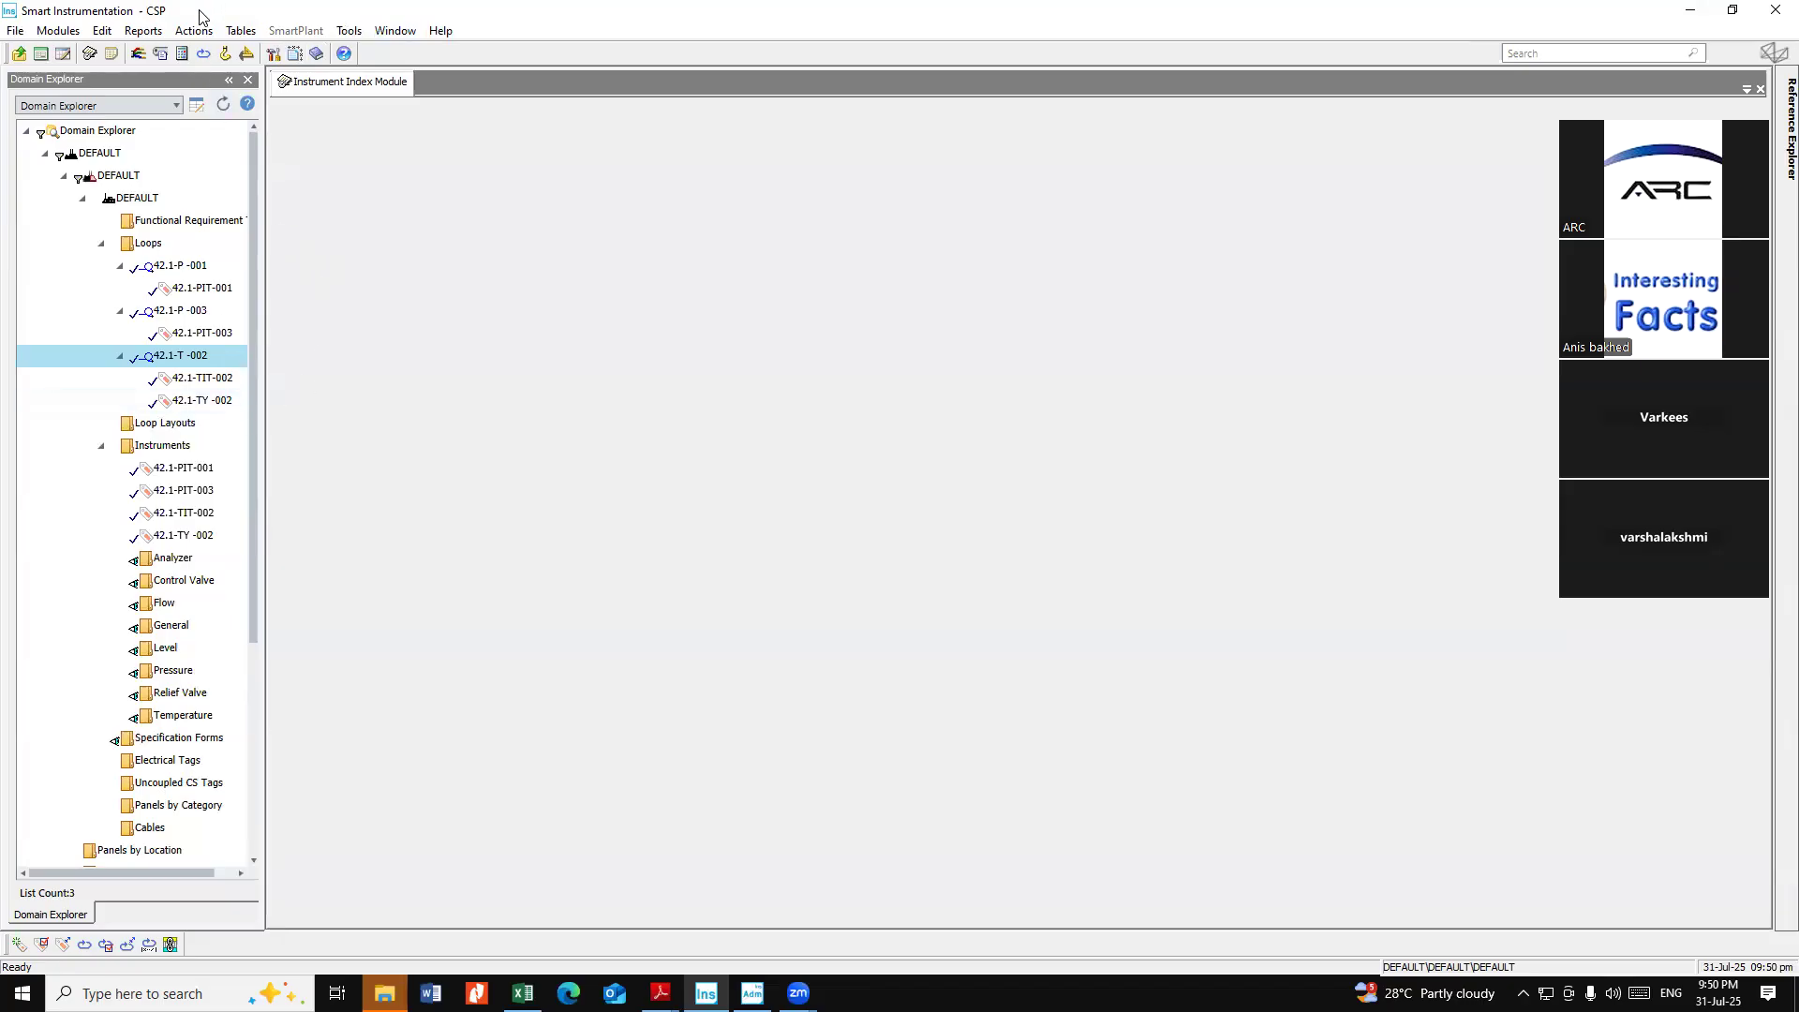
Run the Tag Numbers report and choose to preview it before printing
left_click(144, 31)
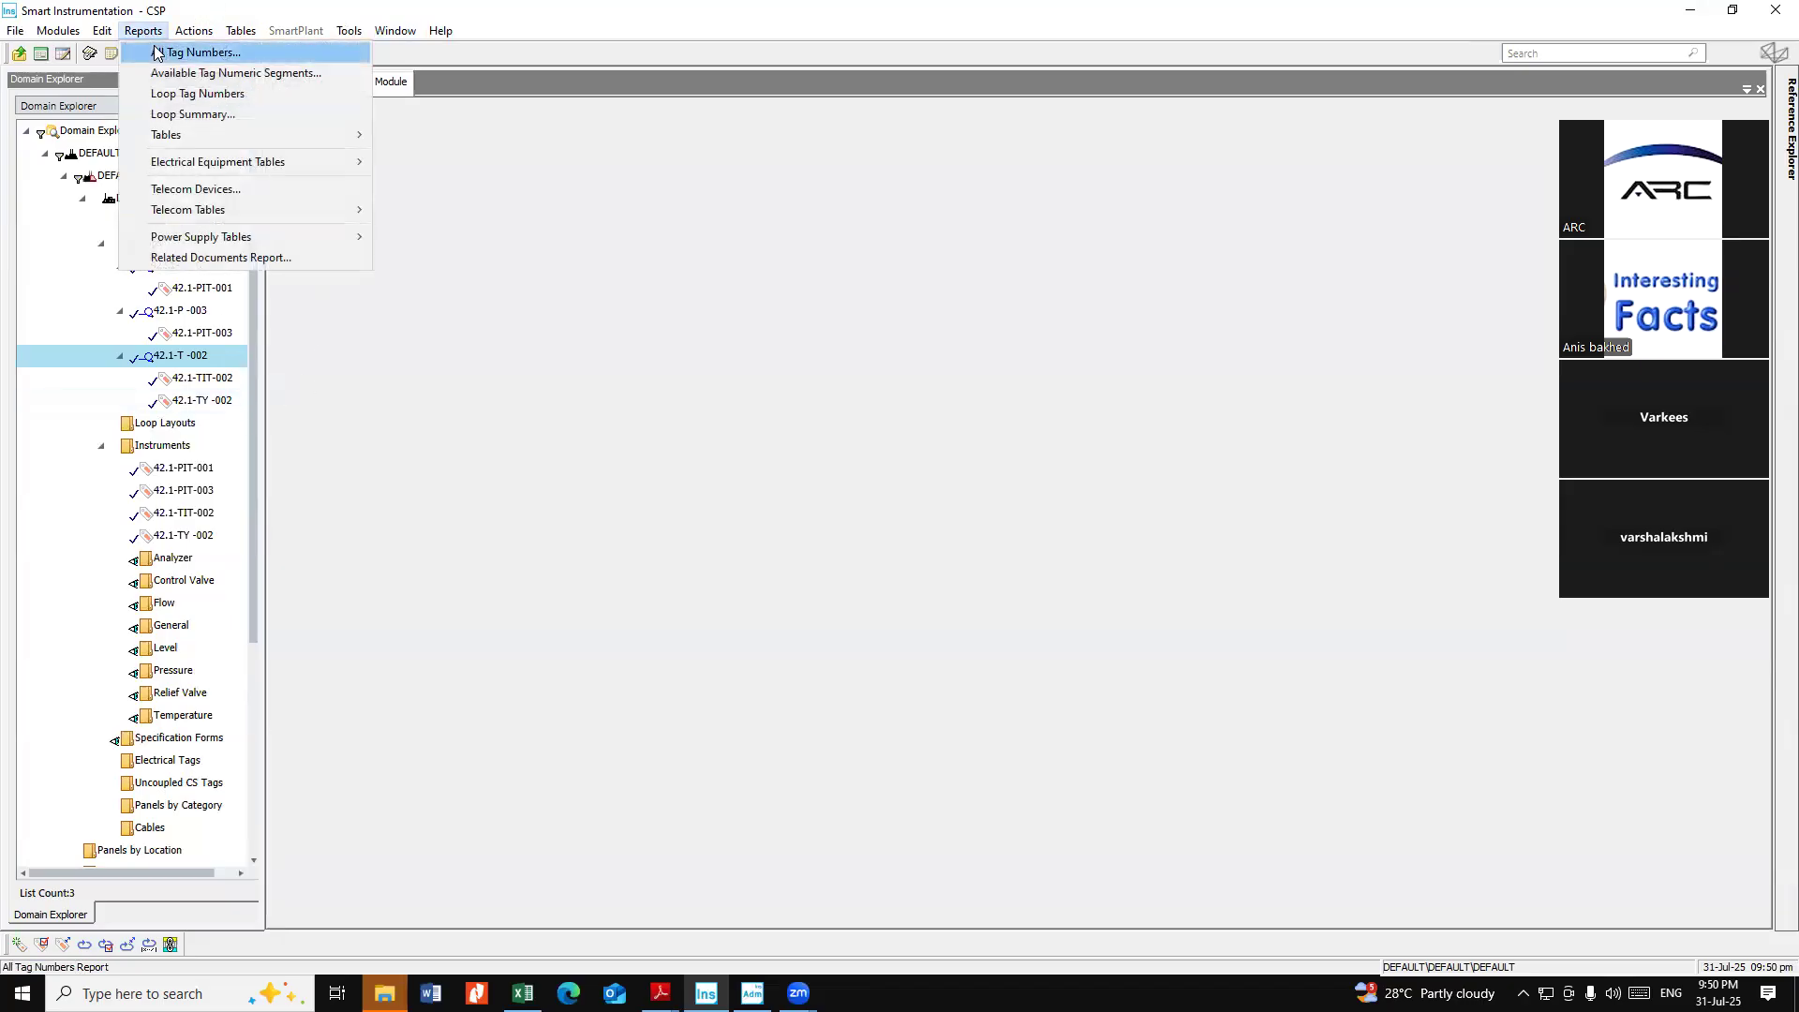
left_click(178, 53)
left_click(267, 275)
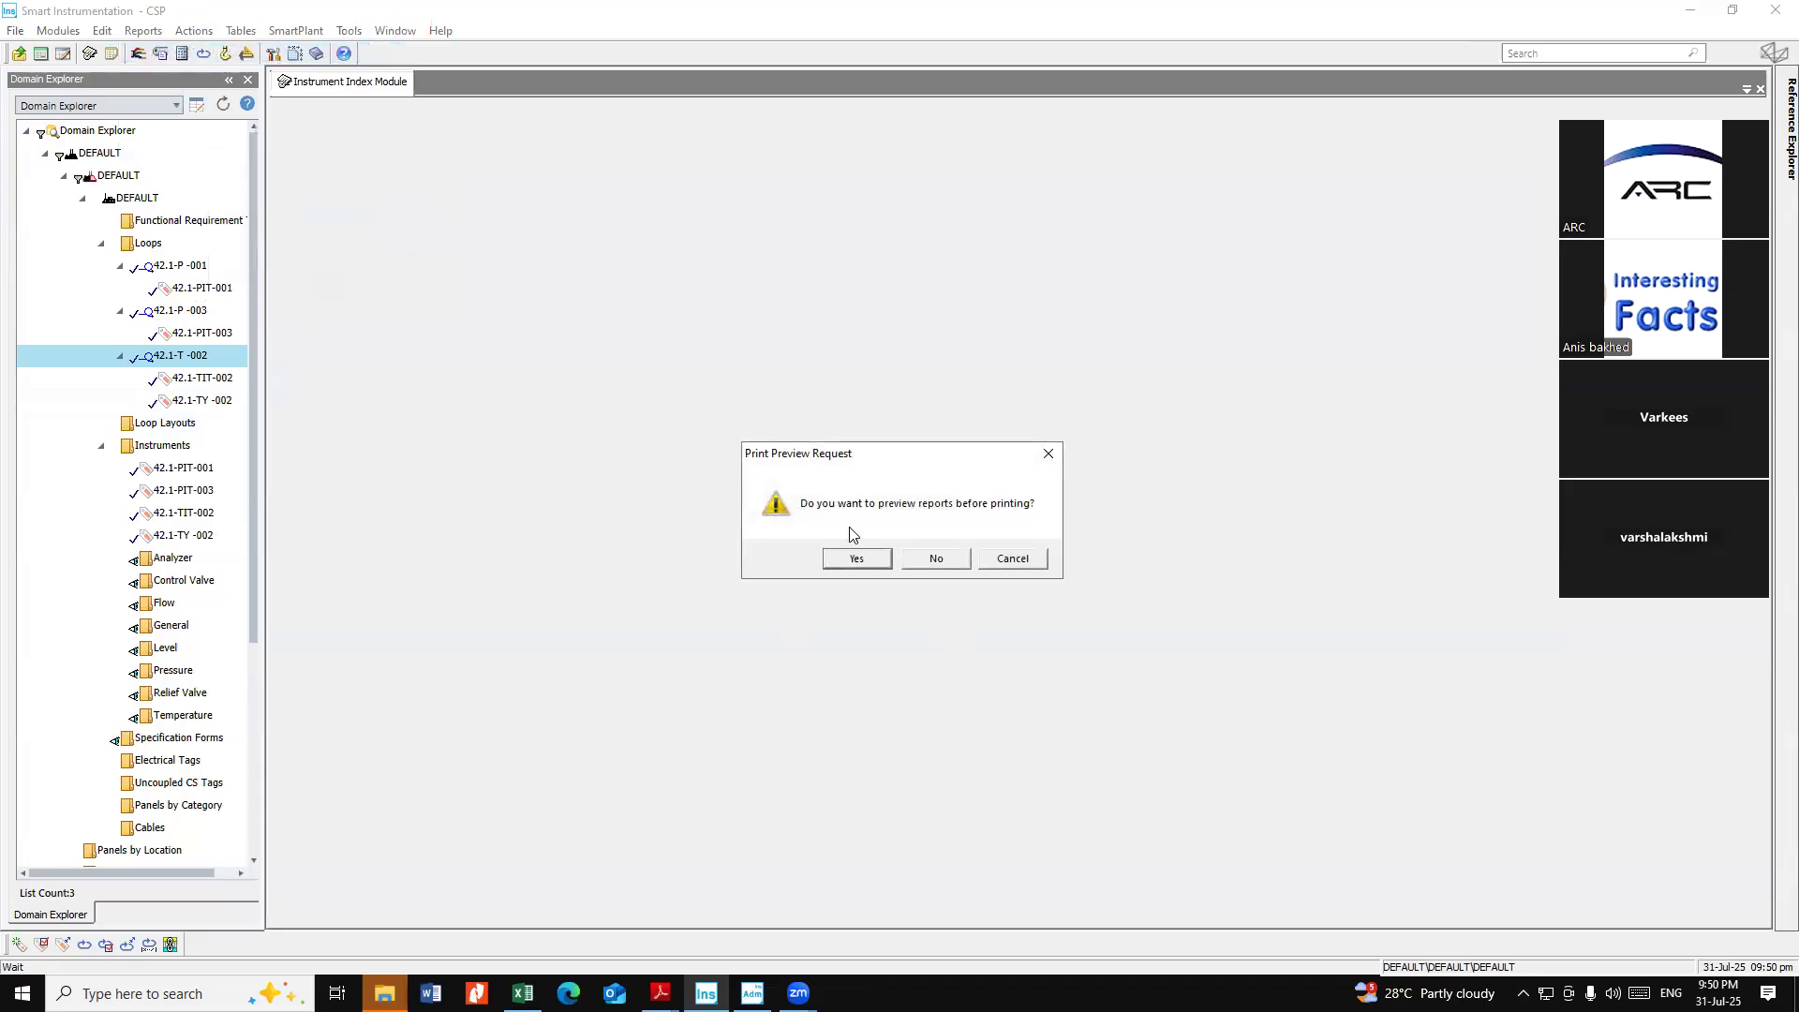
left_click(856, 559)
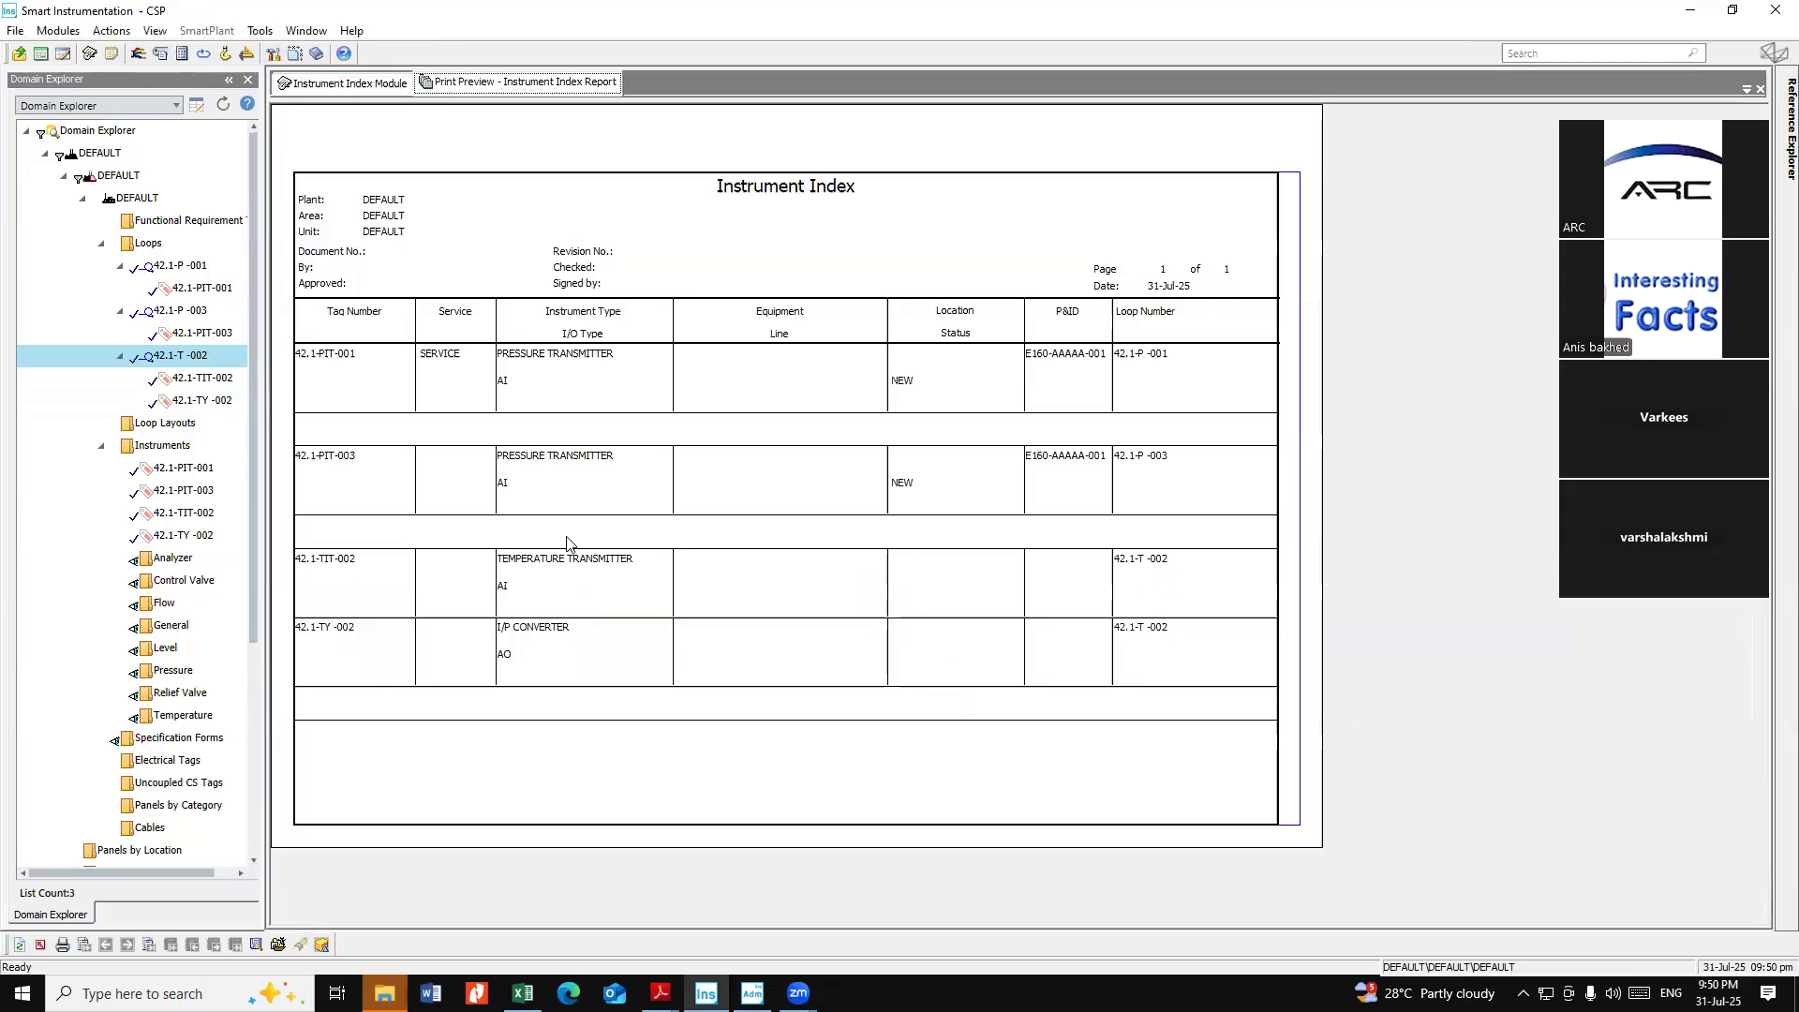
left_click(84, 945)
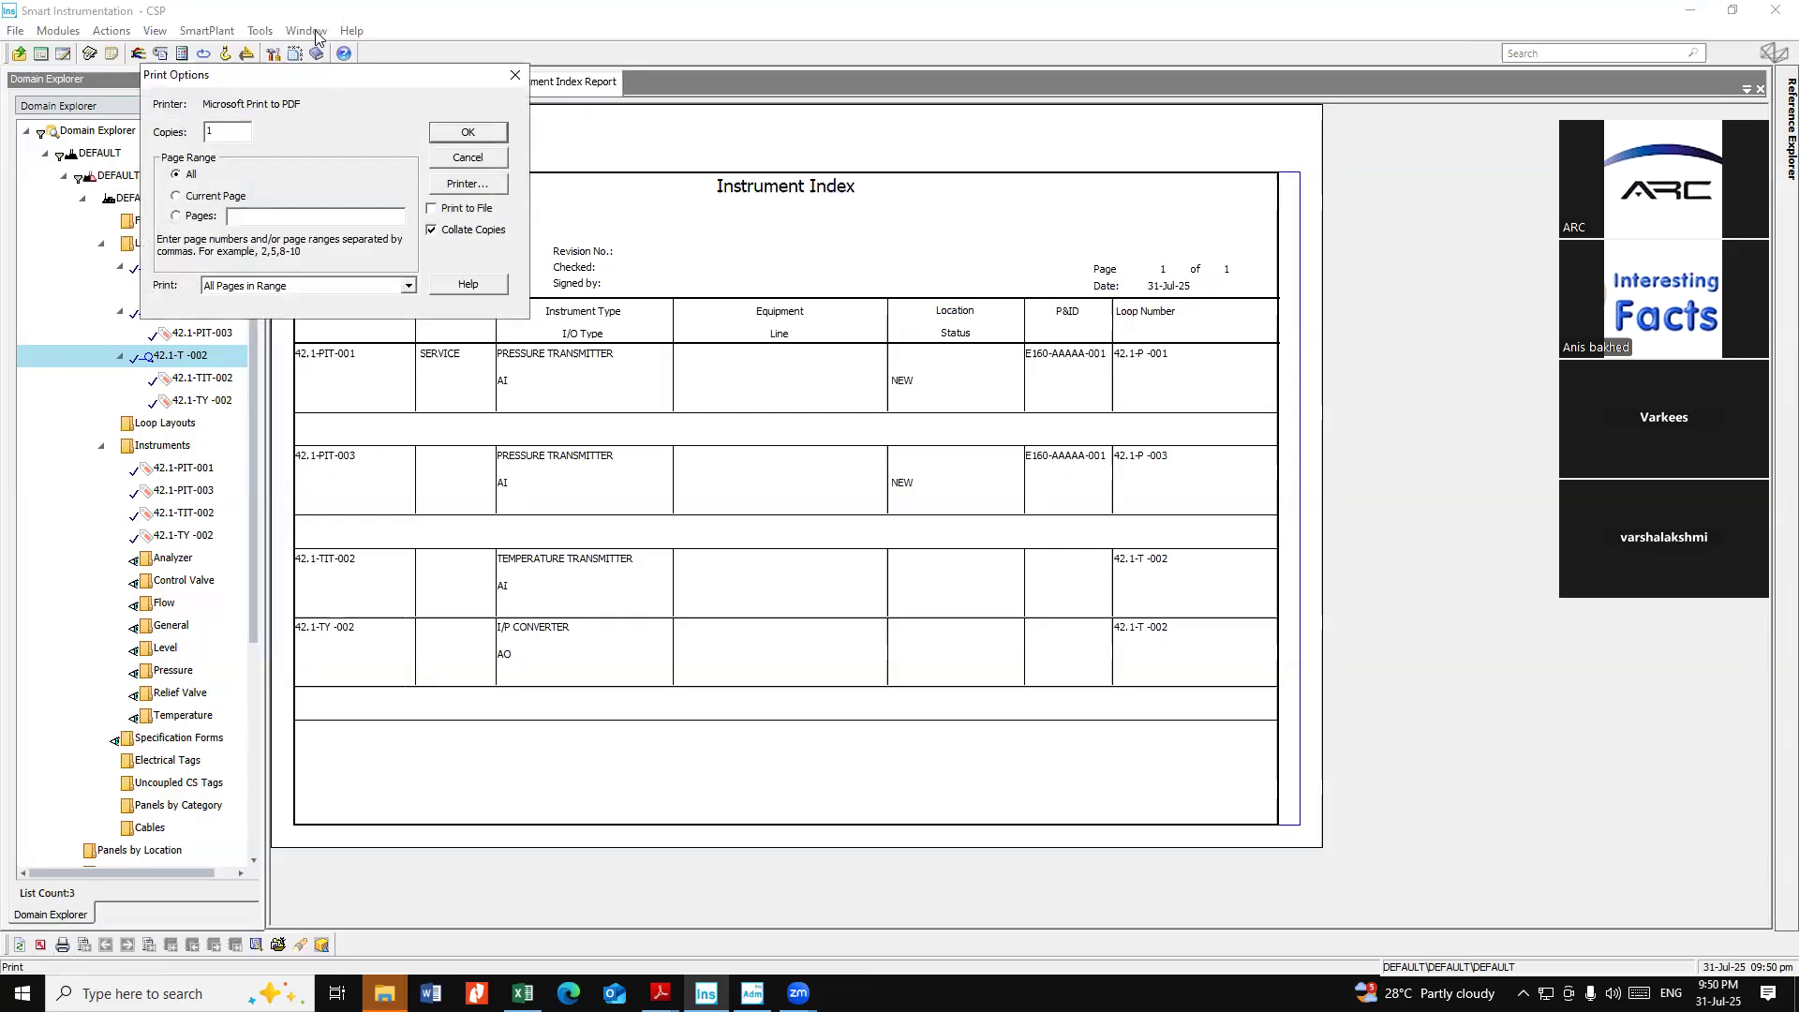
left_click_drag(391, 74, 453, 166)
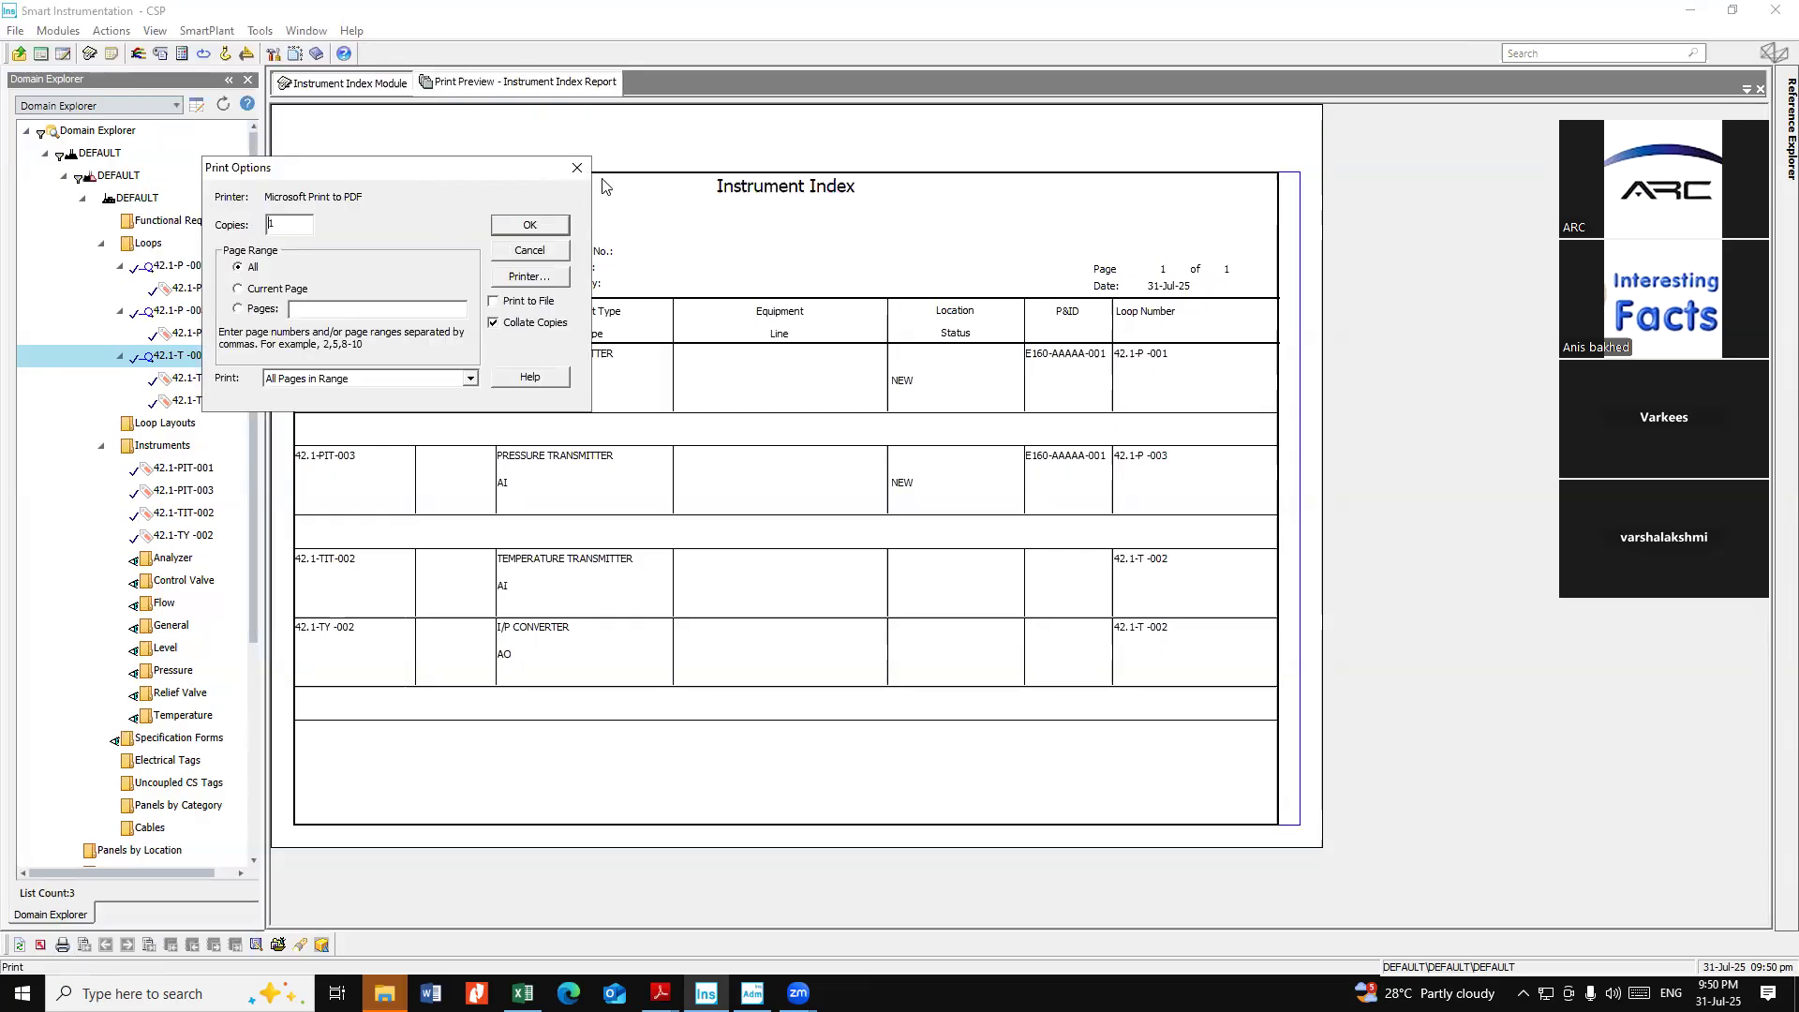
left_click(576, 168)
Close the Instrument Index Report preview and restore the Reference Explorer pane
right_click(535, 87)
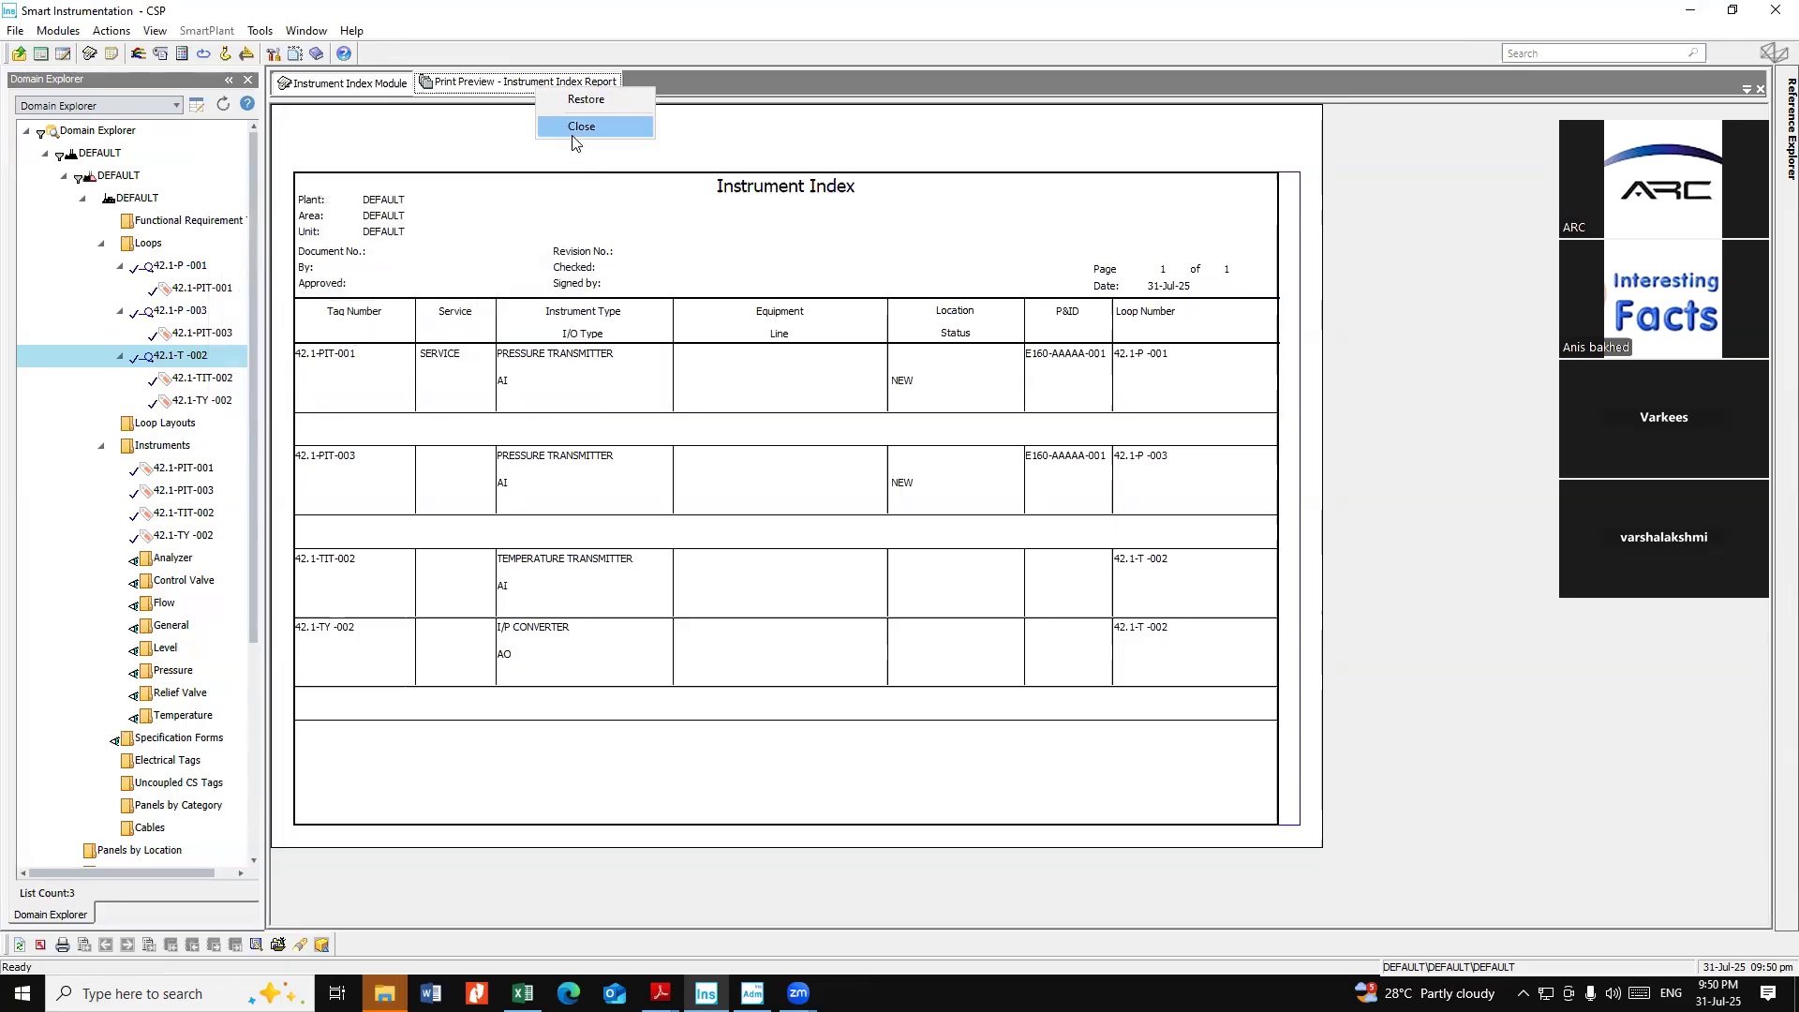
left_click(576, 132)
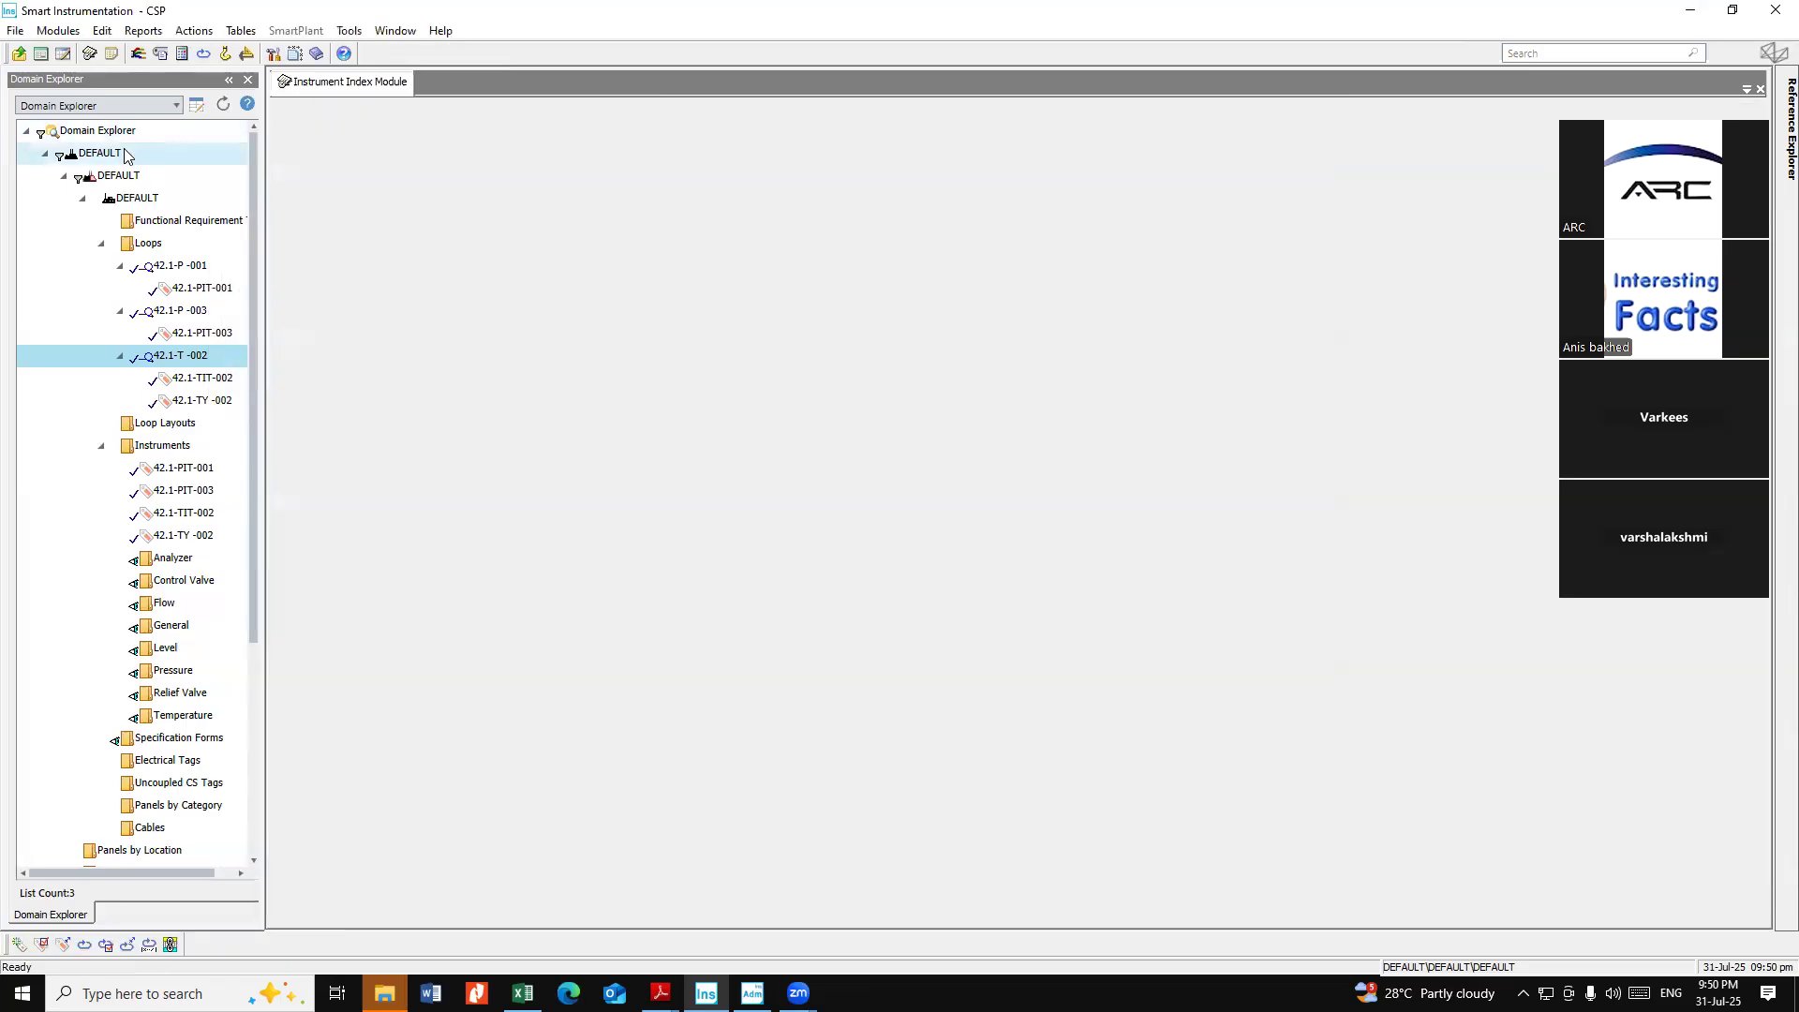
left_click(1771, 915)
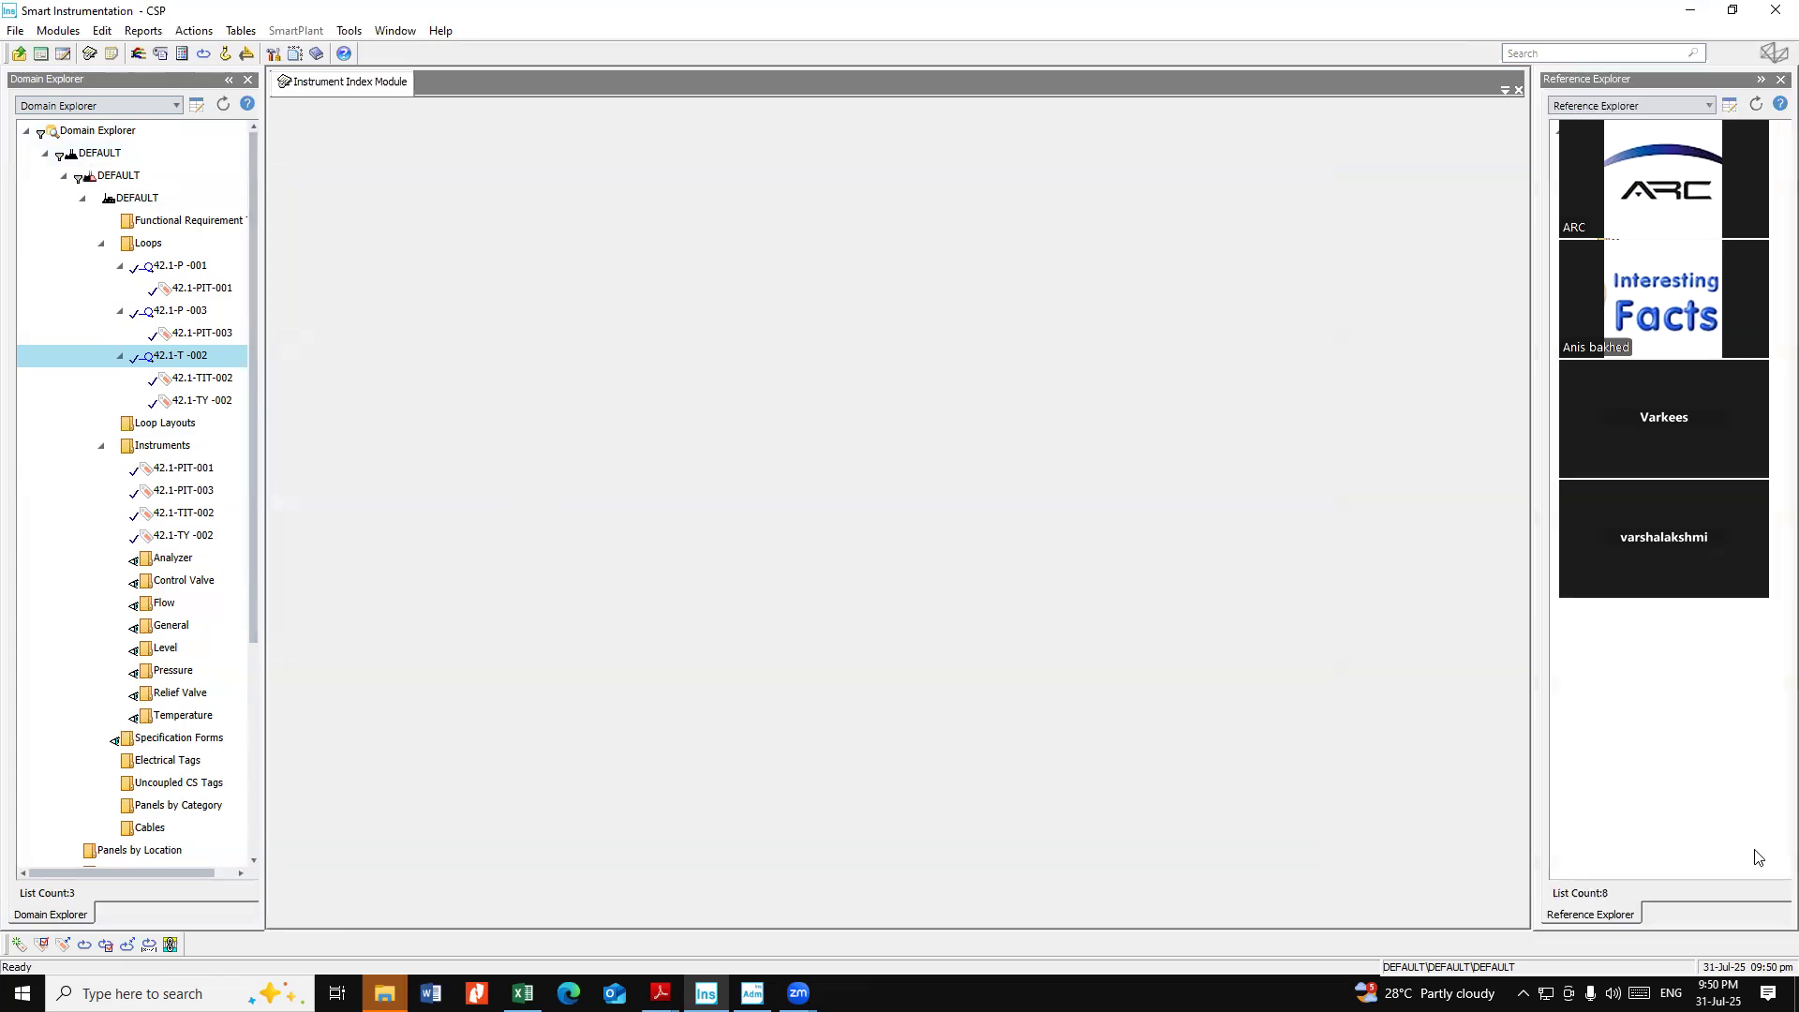